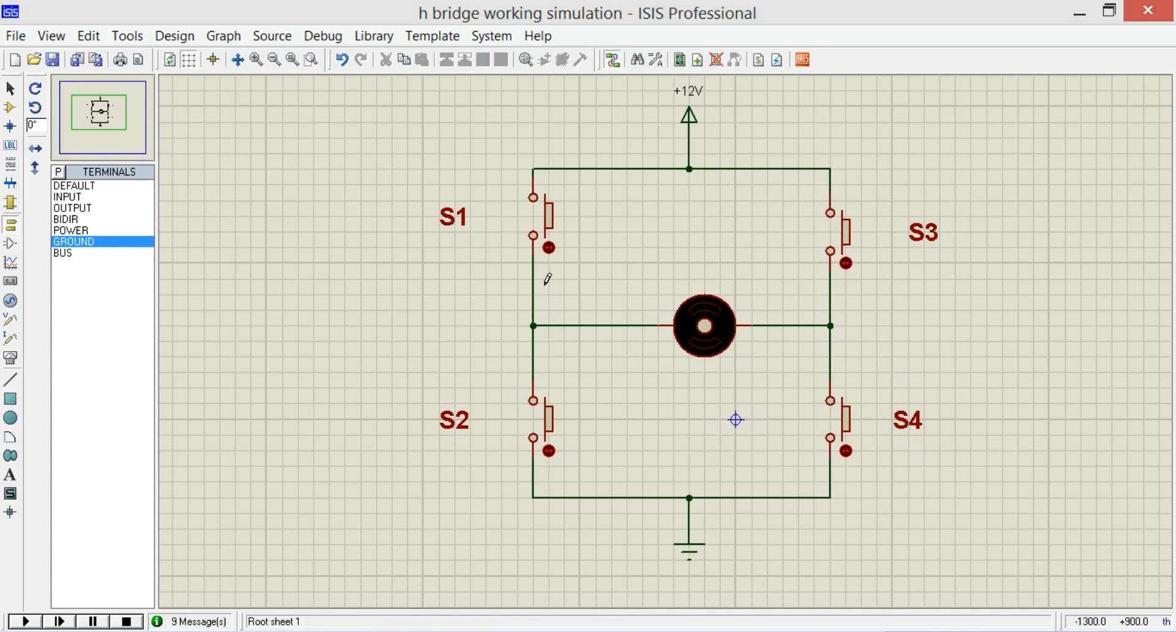
Step: Close switches S1 and S4 of the H-bridge and start the simulation
left_click(548, 245)
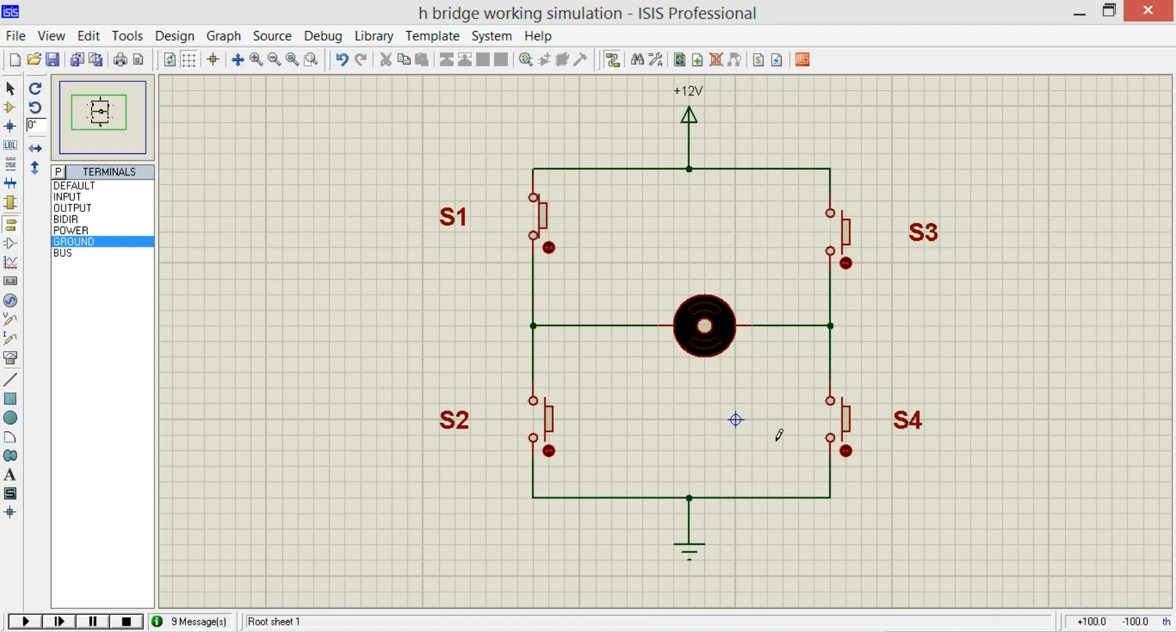
left_click(845, 450)
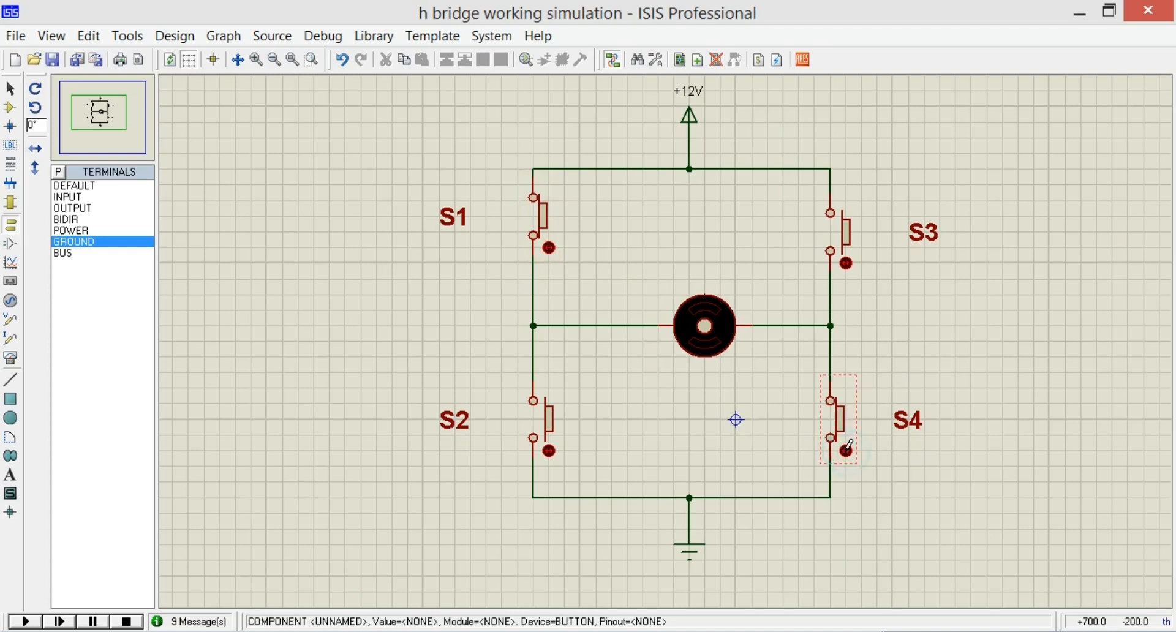
left_click(25, 621)
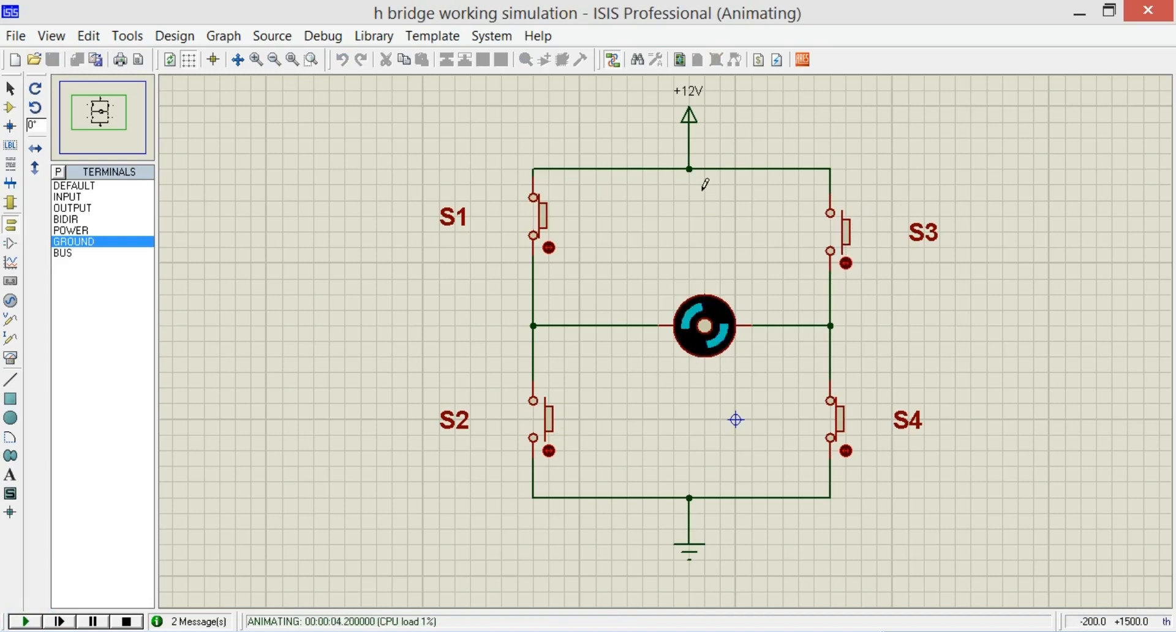
Step: Open switches S4 and S1, and close S2 and S3 to drive the motor in the opposite direction
left_click(847, 449)
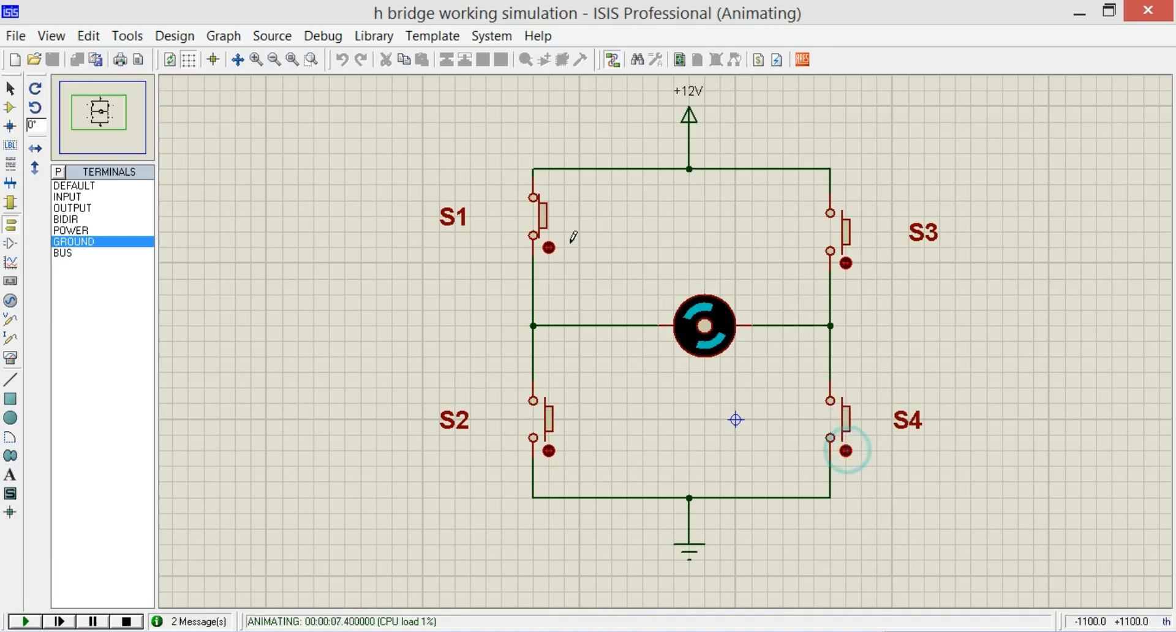
left_click(549, 247)
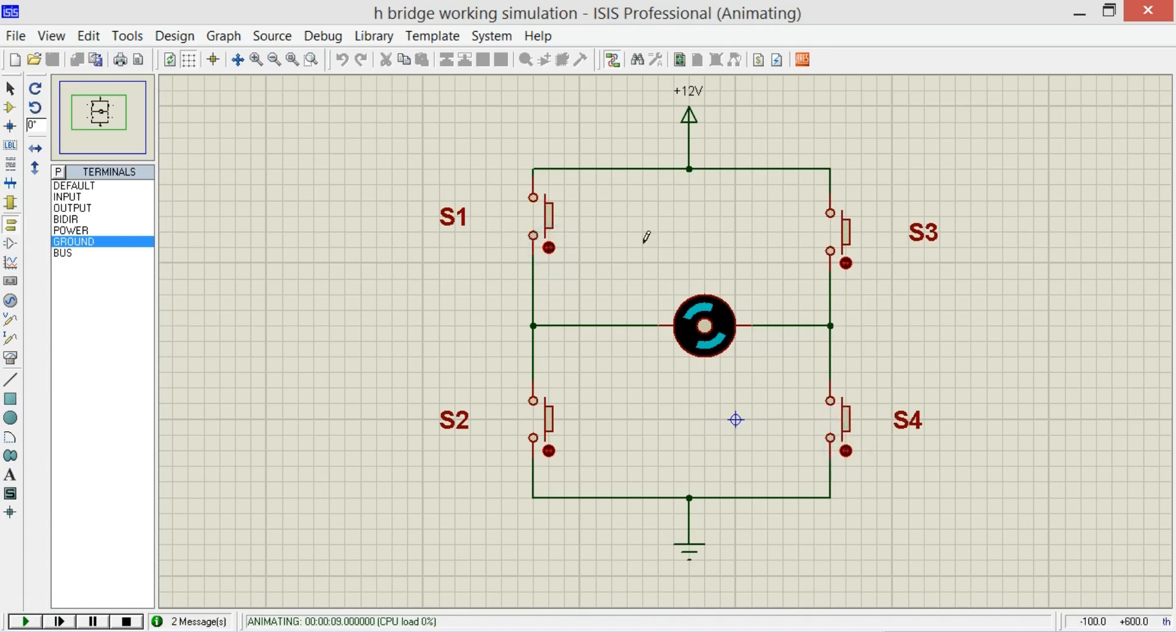
left_click(549, 450)
left_click(848, 261)
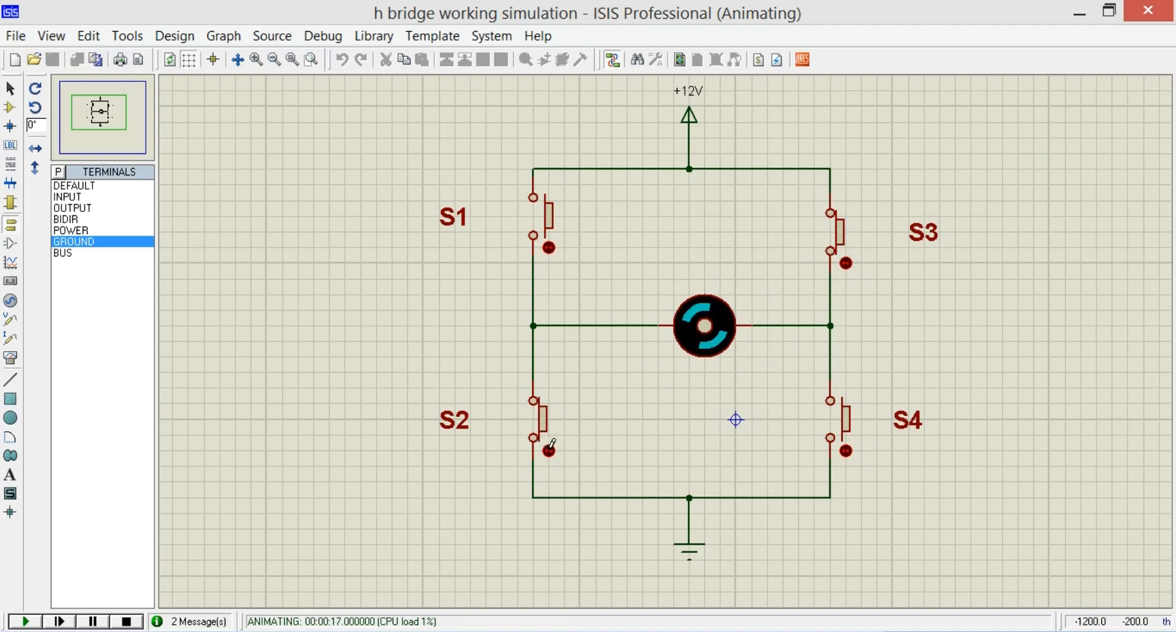
Step: Open switches S2 and S3, and close and reopen S1 and S2 on the same side of the bridge
left_click(550, 450)
left_click(846, 263)
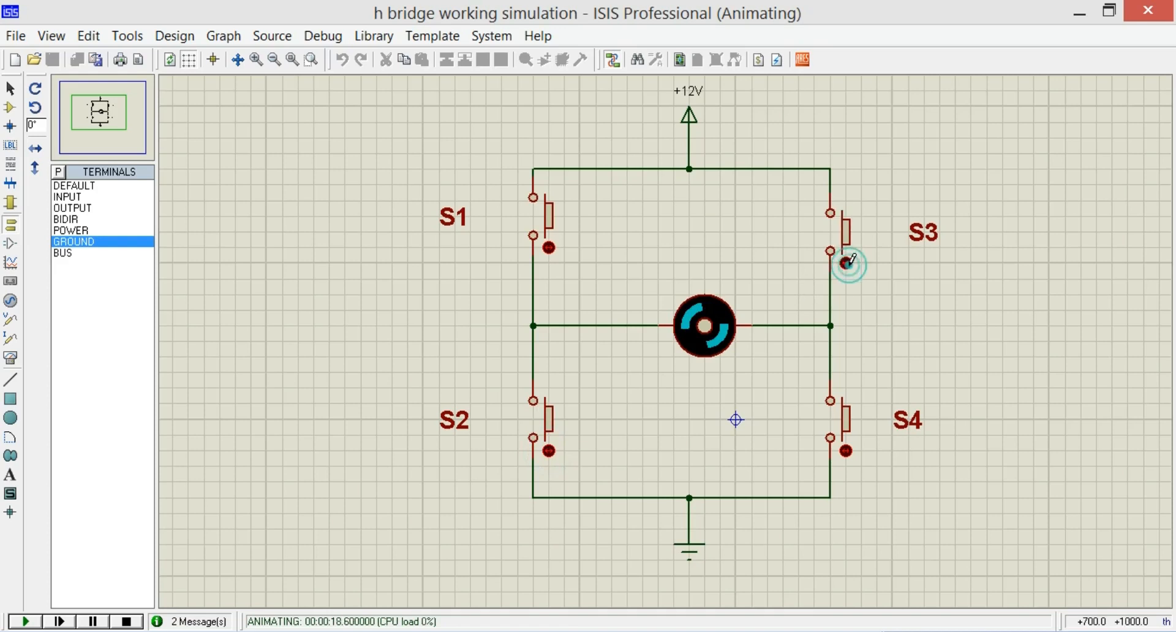
left_click(550, 247)
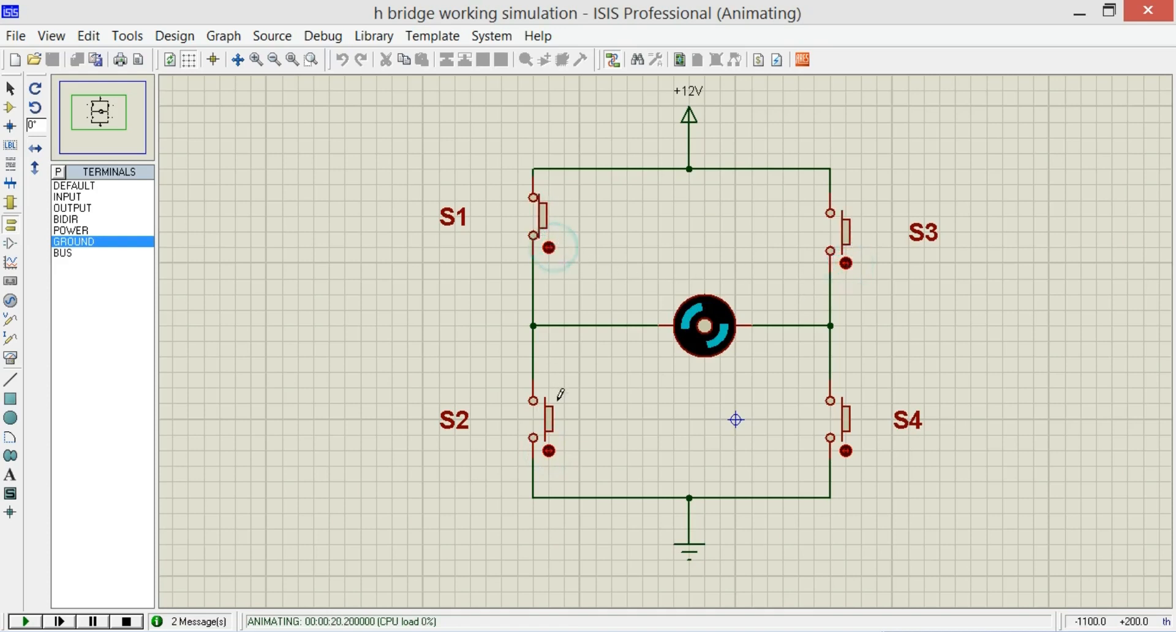
left_click(550, 449)
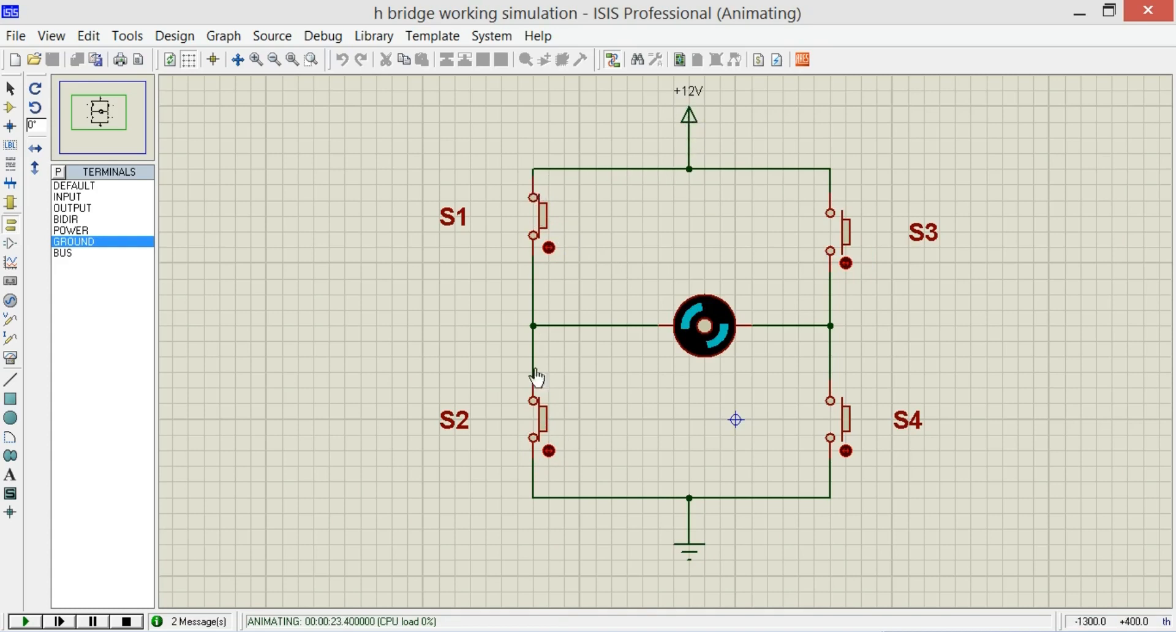
left_click(550, 449)
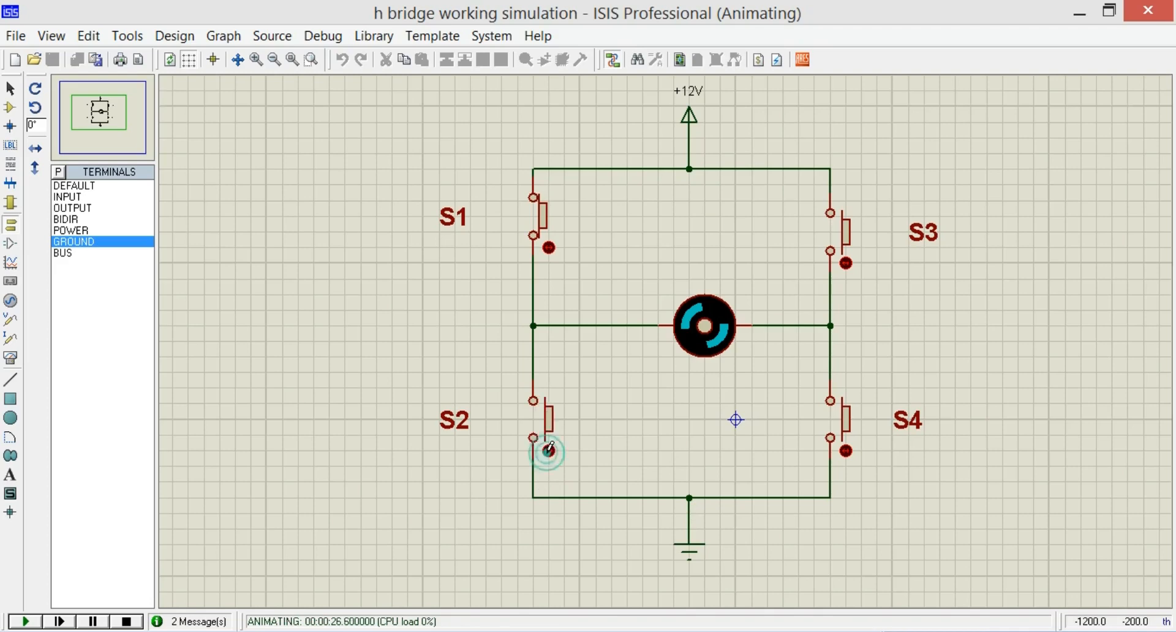
left_click(550, 244)
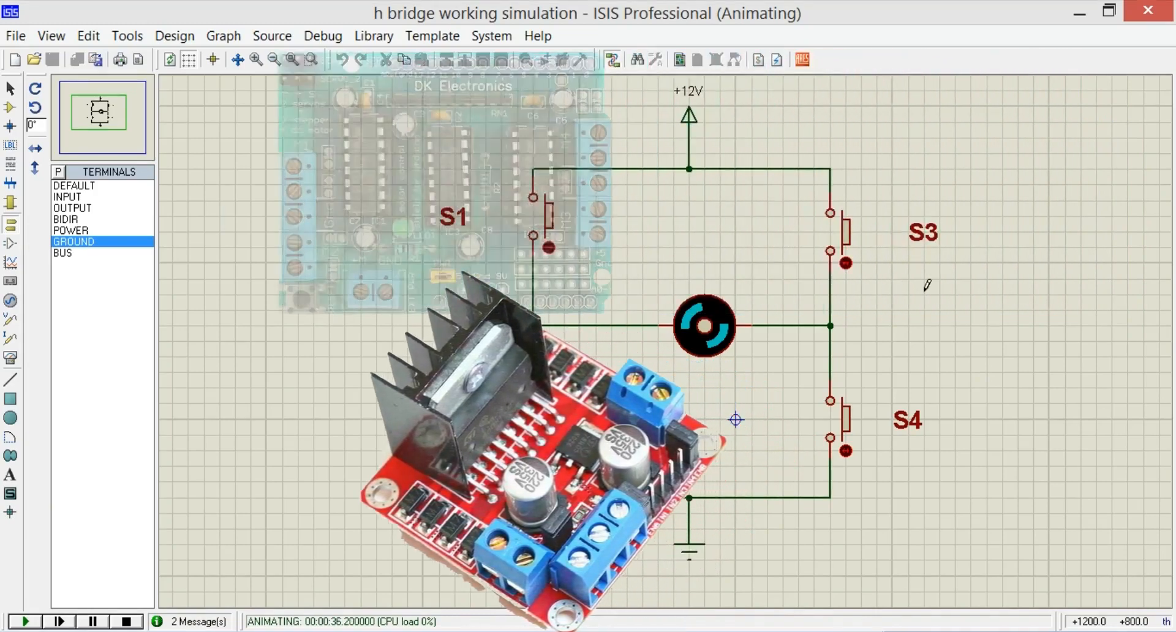
Step: Highlight the component purchase links in the YouTube video description
left_click_drag(67, 107, 351, 202)
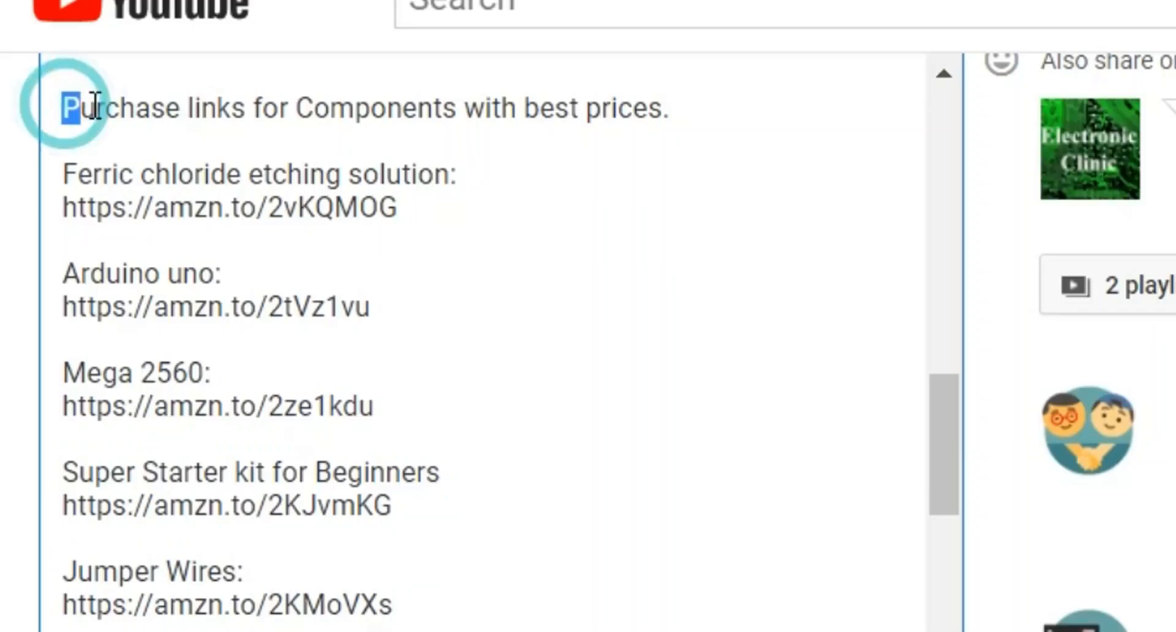
left_click_drag(360, 280, 404, 631)
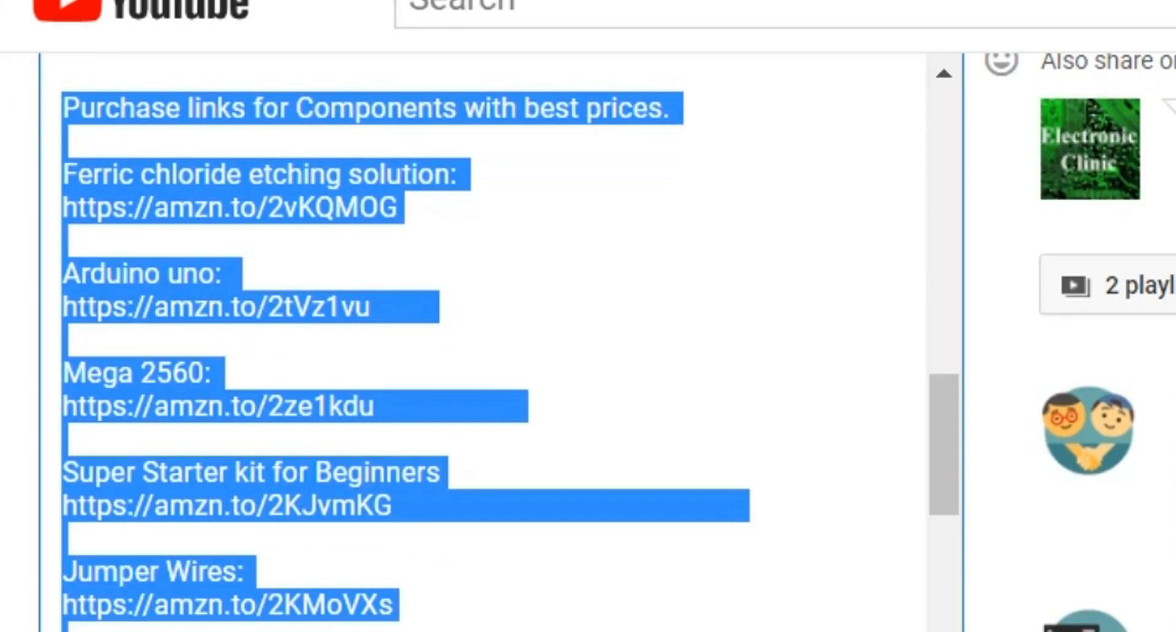
left_click(453, 613)
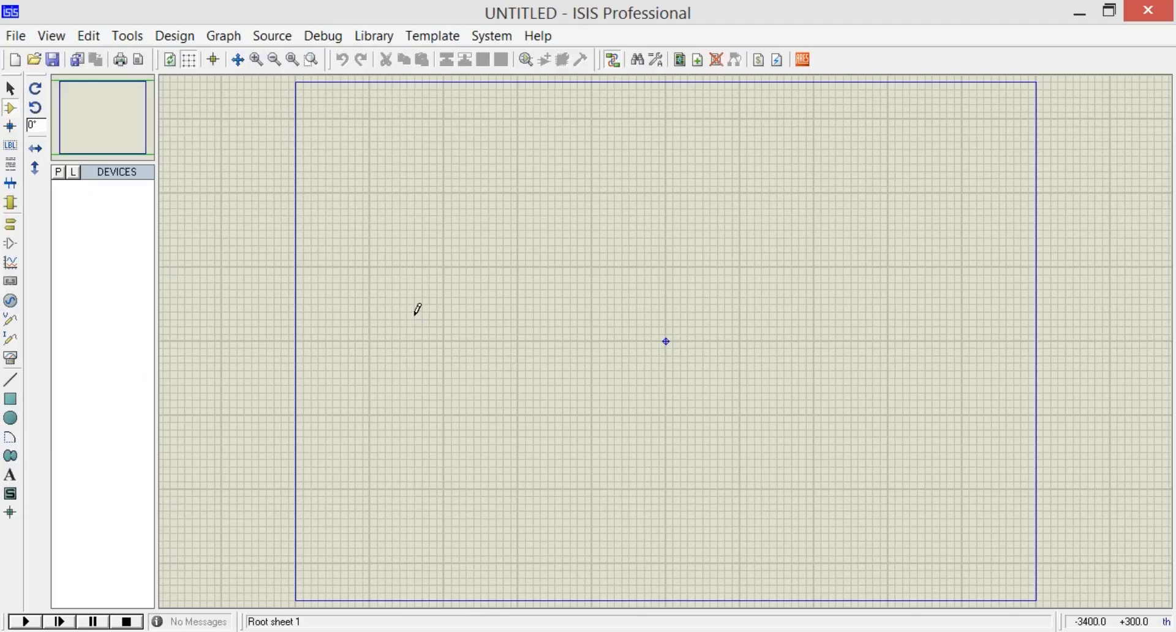
Step: Search the device library for "uno" and add ARDUINO UNO R3 to the device list of the empty design
left_click(59, 172)
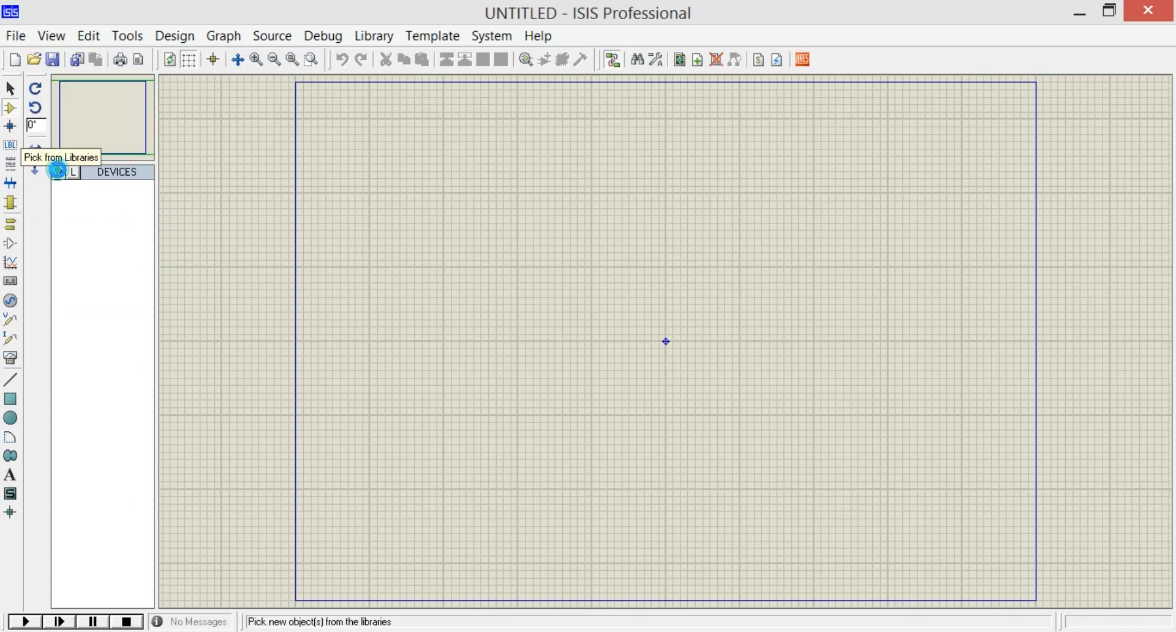
left_click(293, 144)
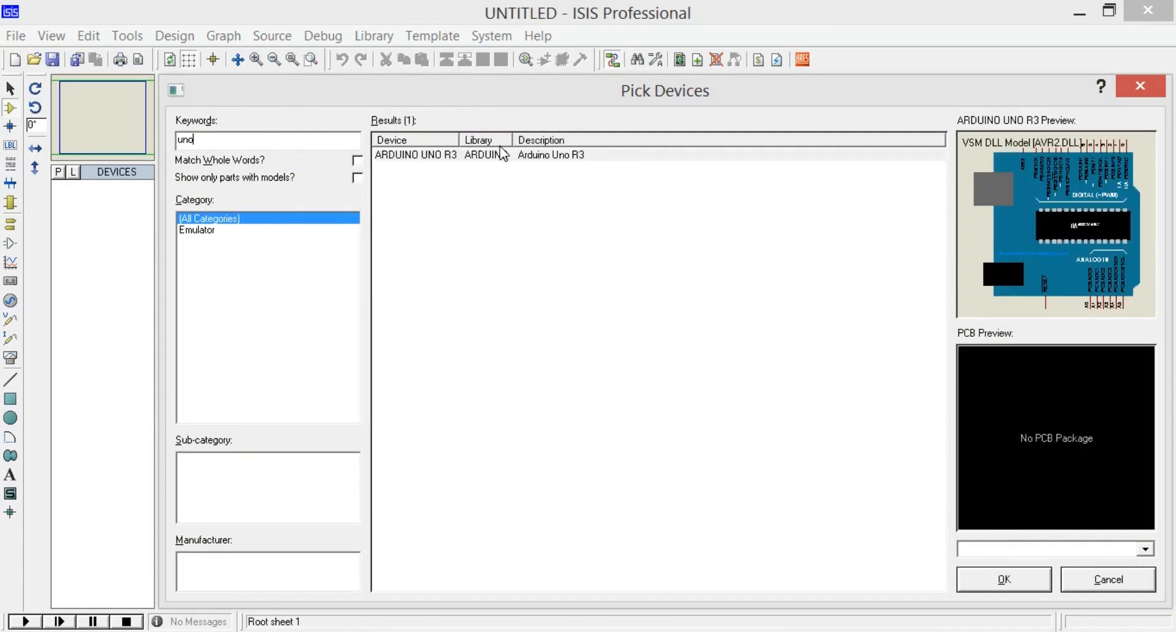
left_click(501, 154)
double_click(503, 157)
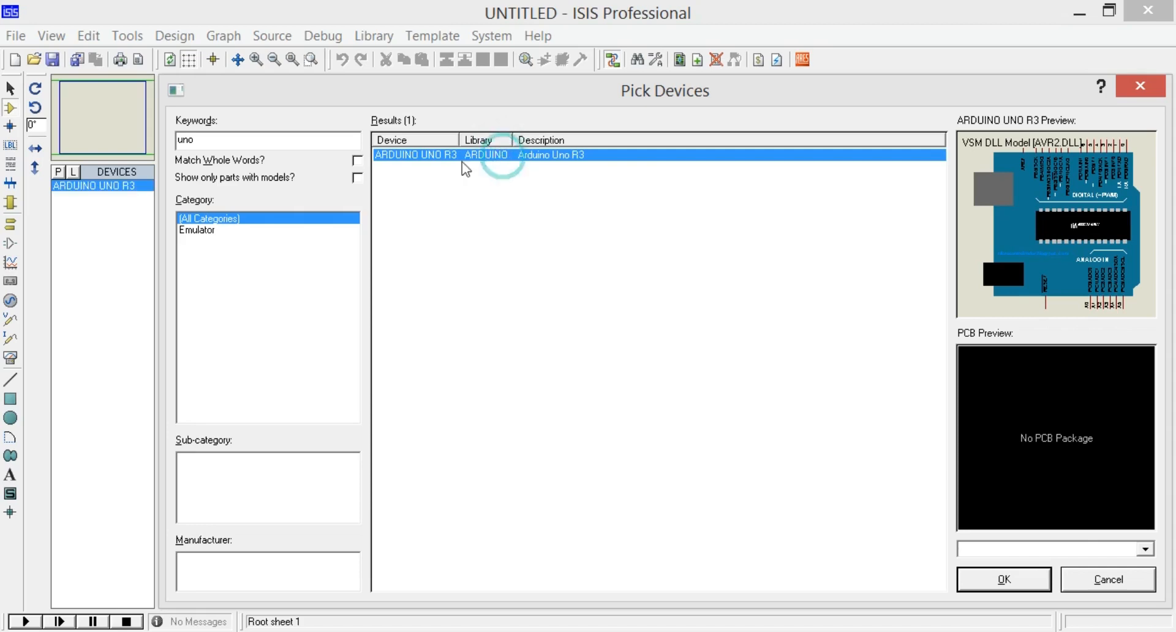
Step: Search the device library for "2n2222" and add the bipolar 2N2222 transistor to the device list
left_click(221, 139)
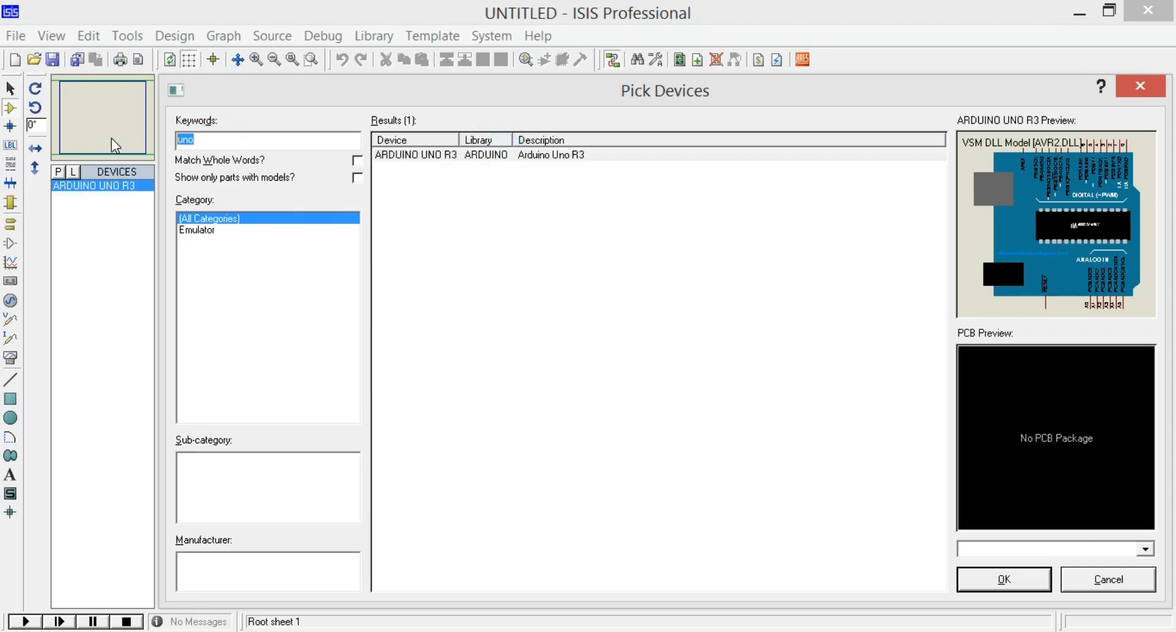
type("2nnn")
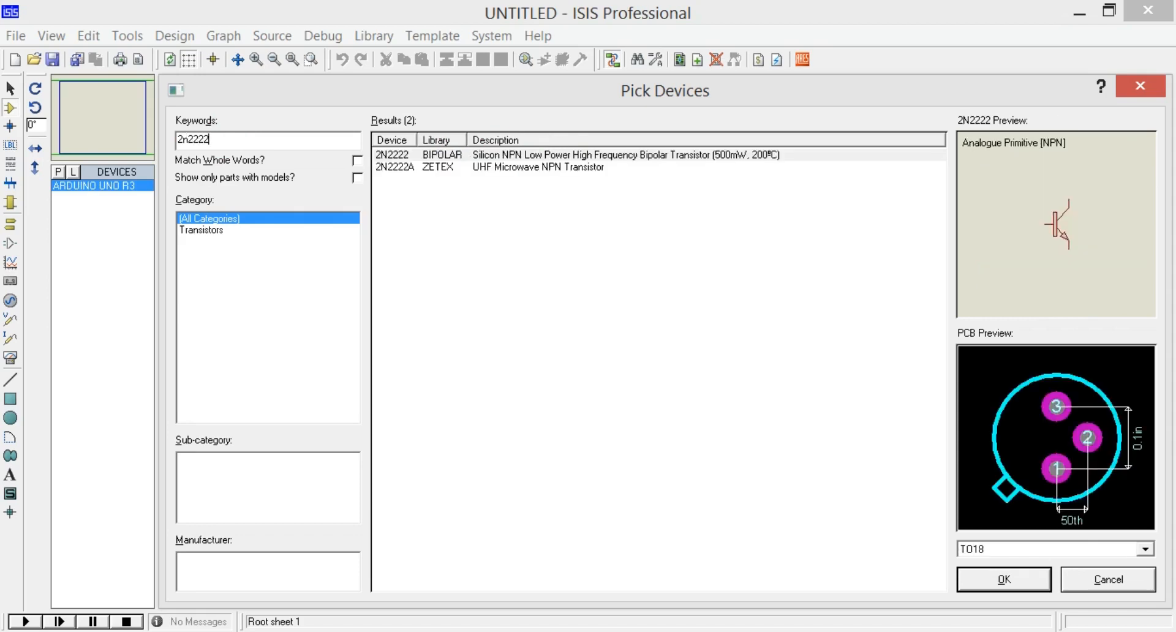
left_click(539, 152)
double_click(532, 152)
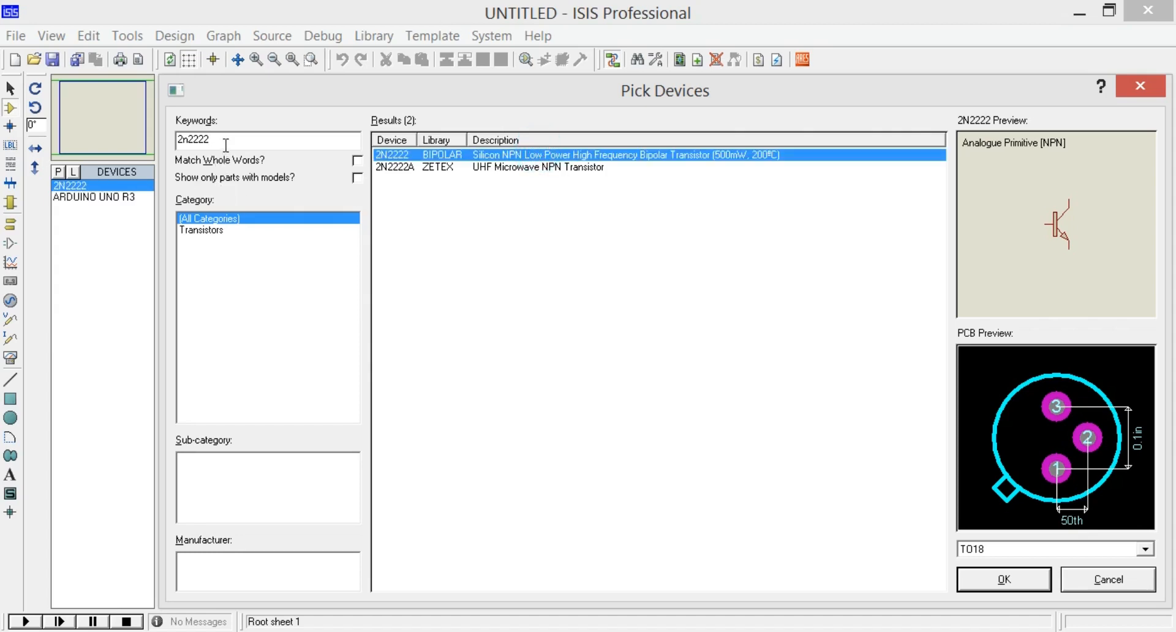
Step: Search the device library for "relay" and add the animated RELAY model to the device list
left_click(226, 145)
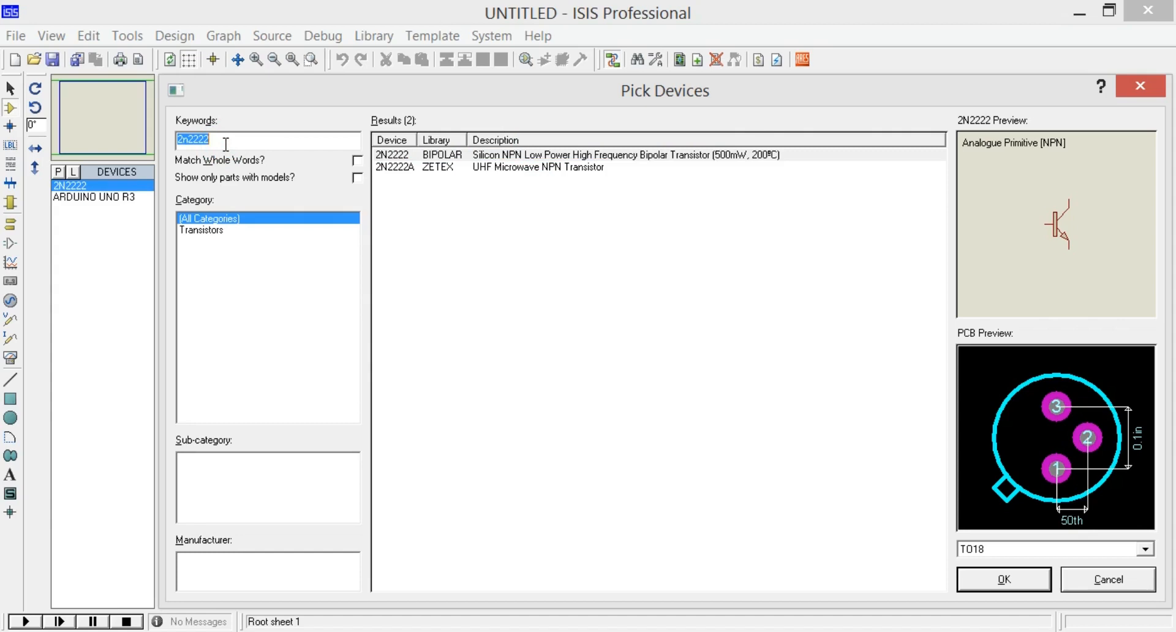
type("relay")
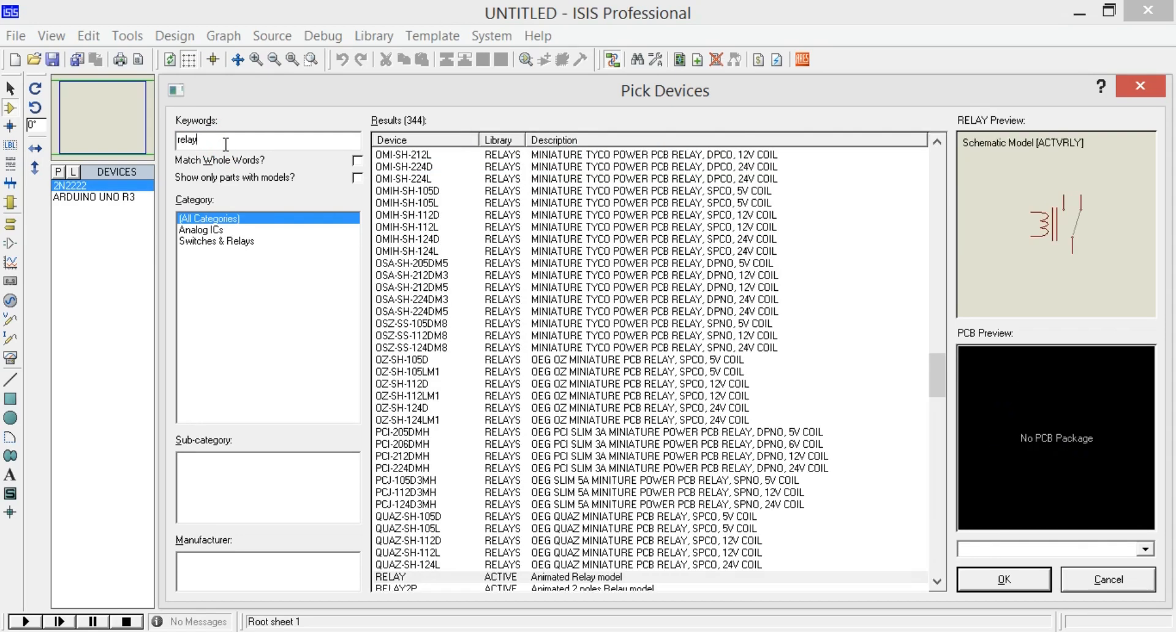
left_click(1005, 579)
Step: Search the device library for "resistor", add RESISTOR to the device list and close the library
key("p")
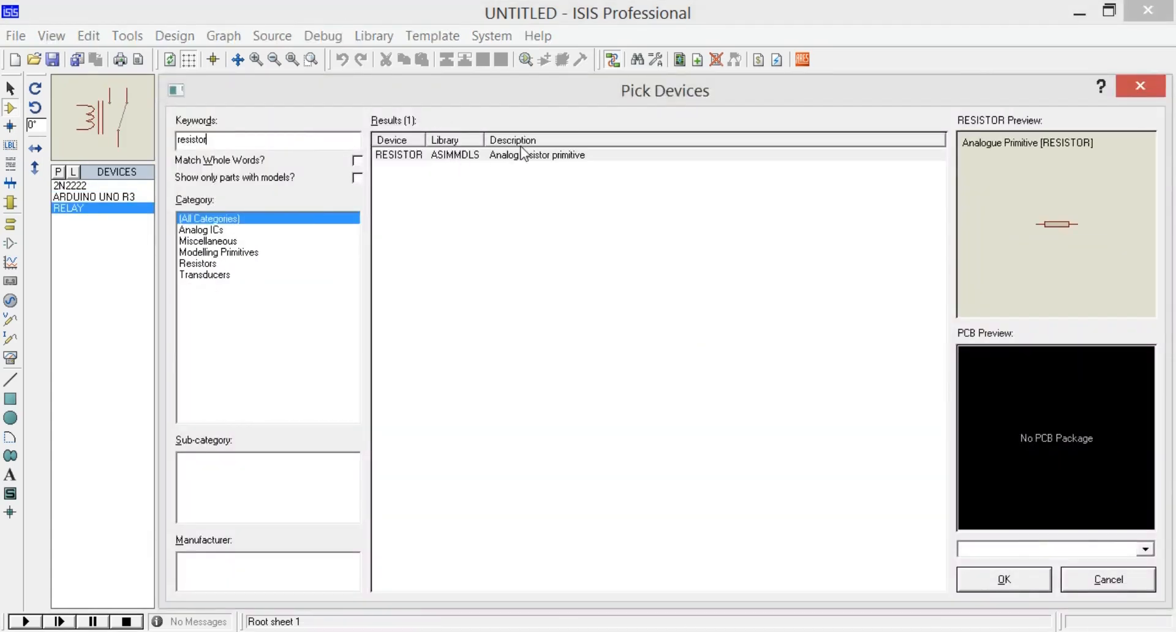
double_click(534, 154)
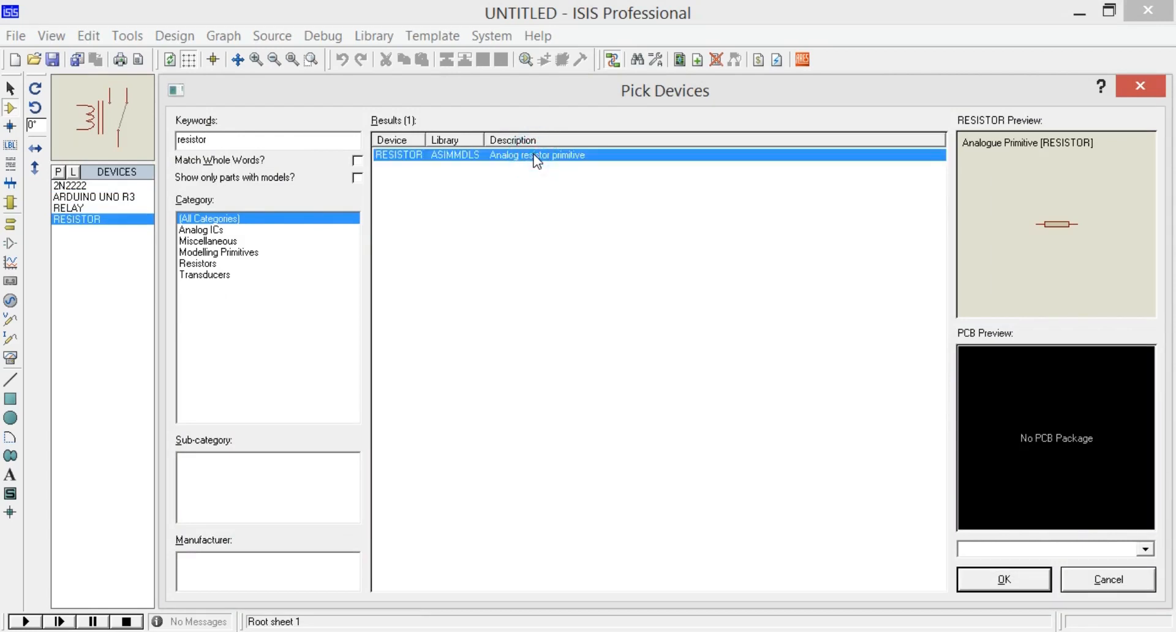
left_click(1131, 95)
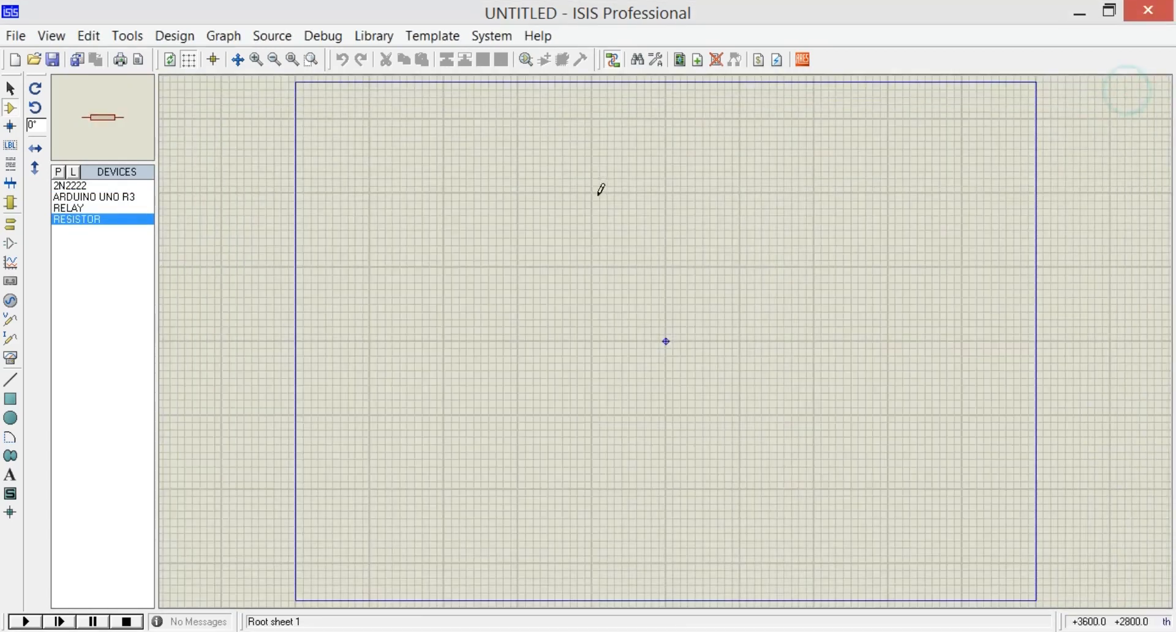
Step: Place the ARDUINO UNO R3 in the left half of the sheet and rotate it clockwise
left_click(62, 196)
left_click(507, 270)
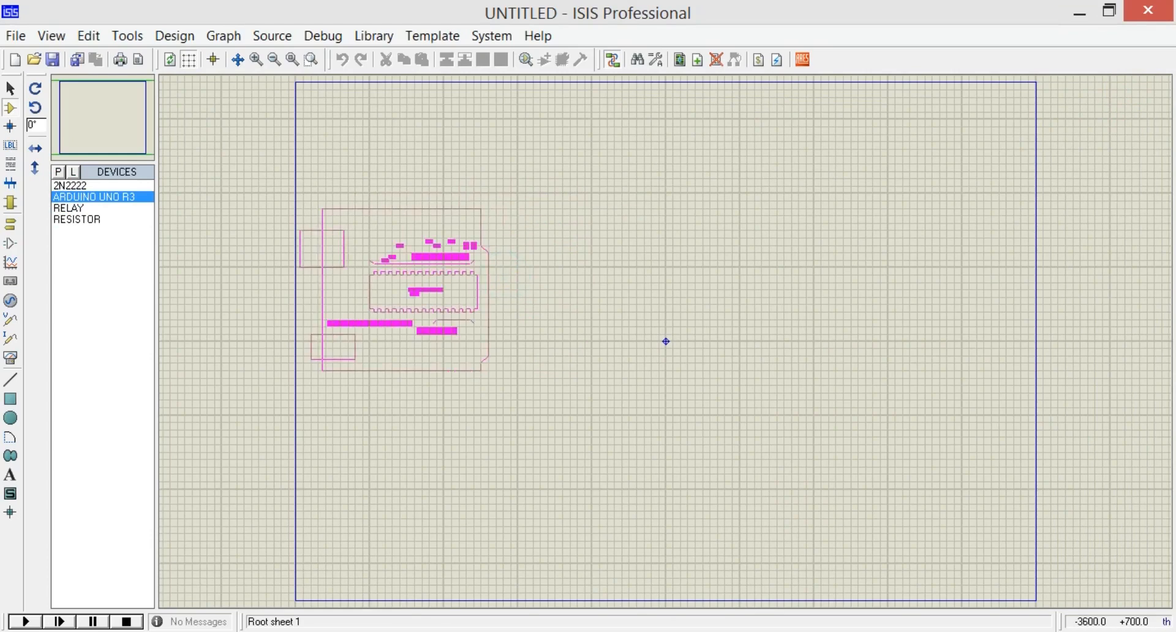
left_click(451, 317)
right_click(462, 283)
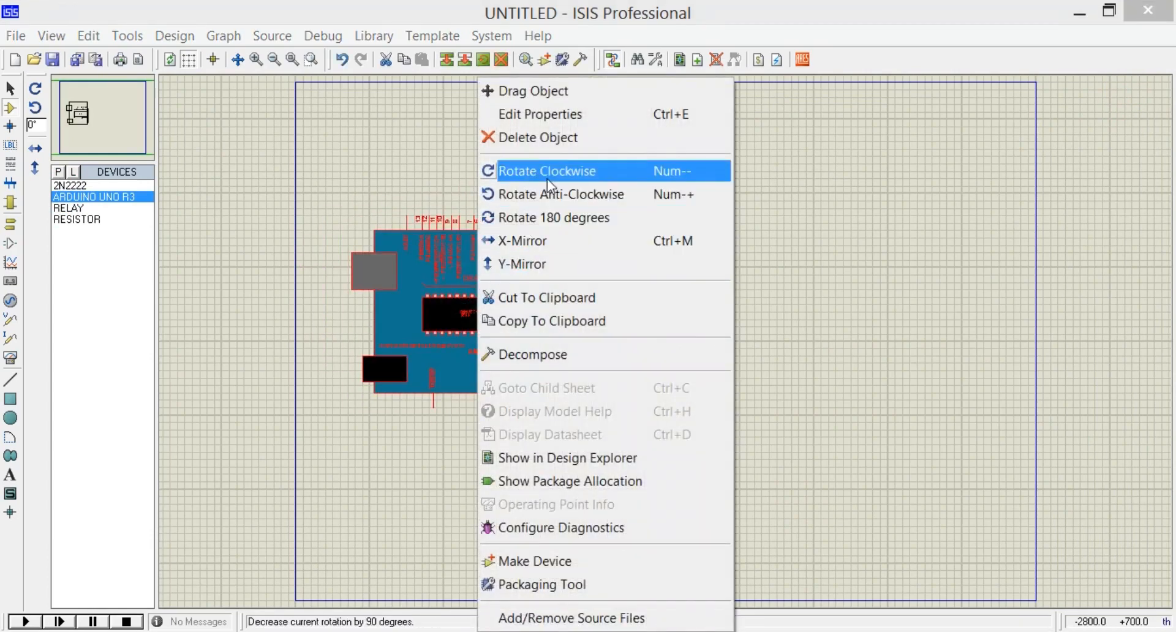
left_click(546, 174)
left_click(690, 275)
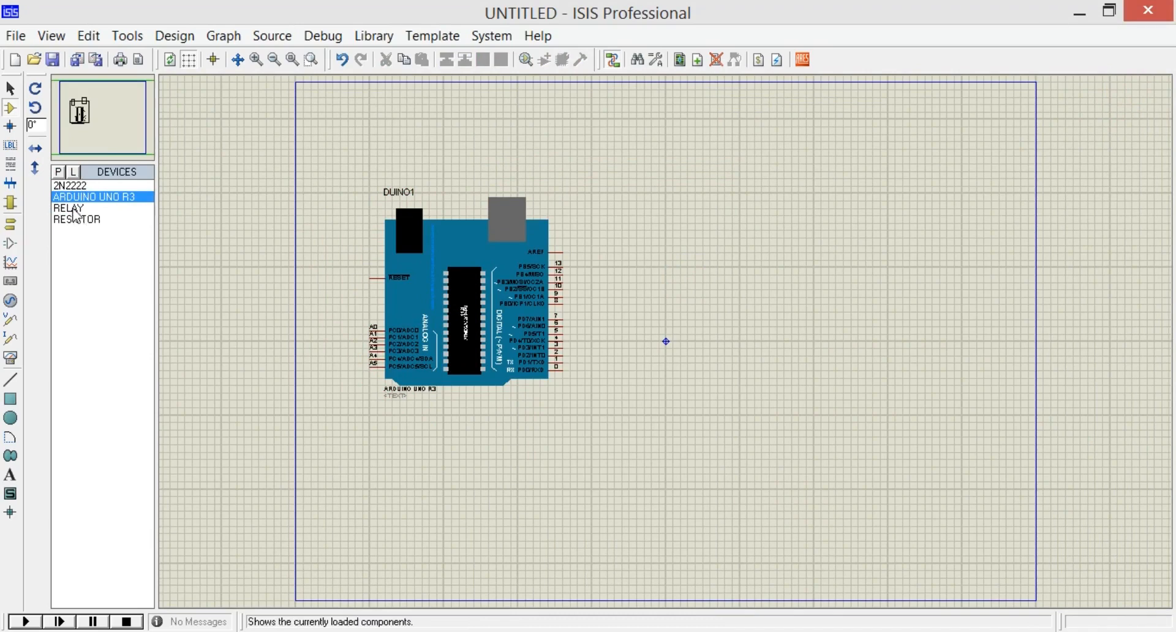
Step: Place two RELAY components side by side to the right of the Arduino board
left_click(76, 209)
left_click(709, 263)
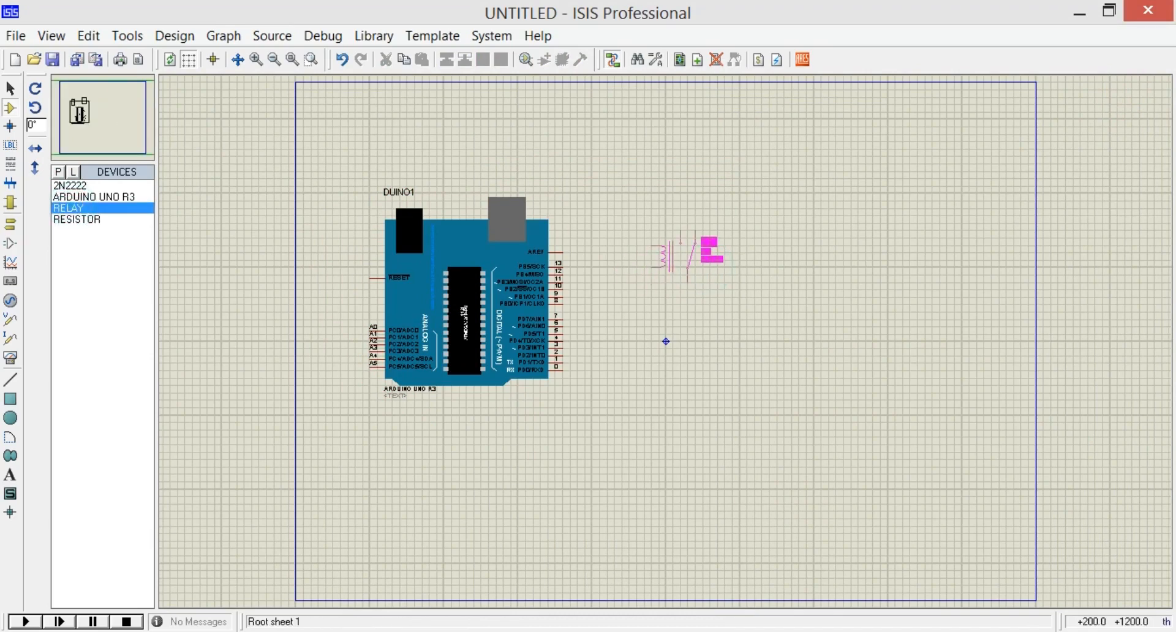
left_click(687, 258)
left_click(851, 248)
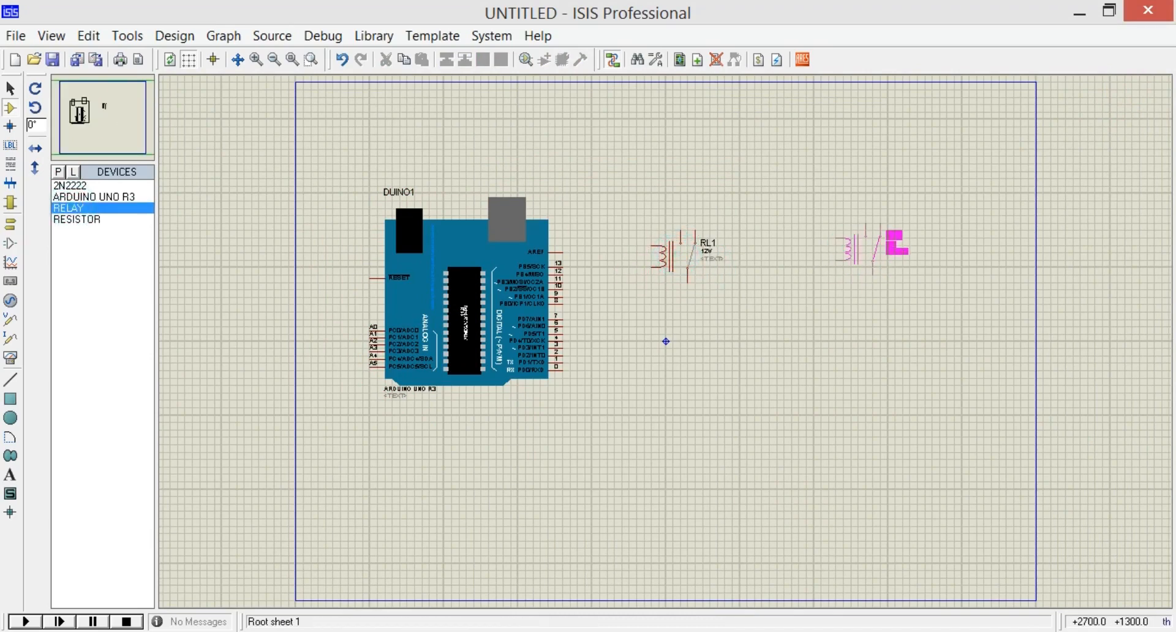
left_click(861, 256)
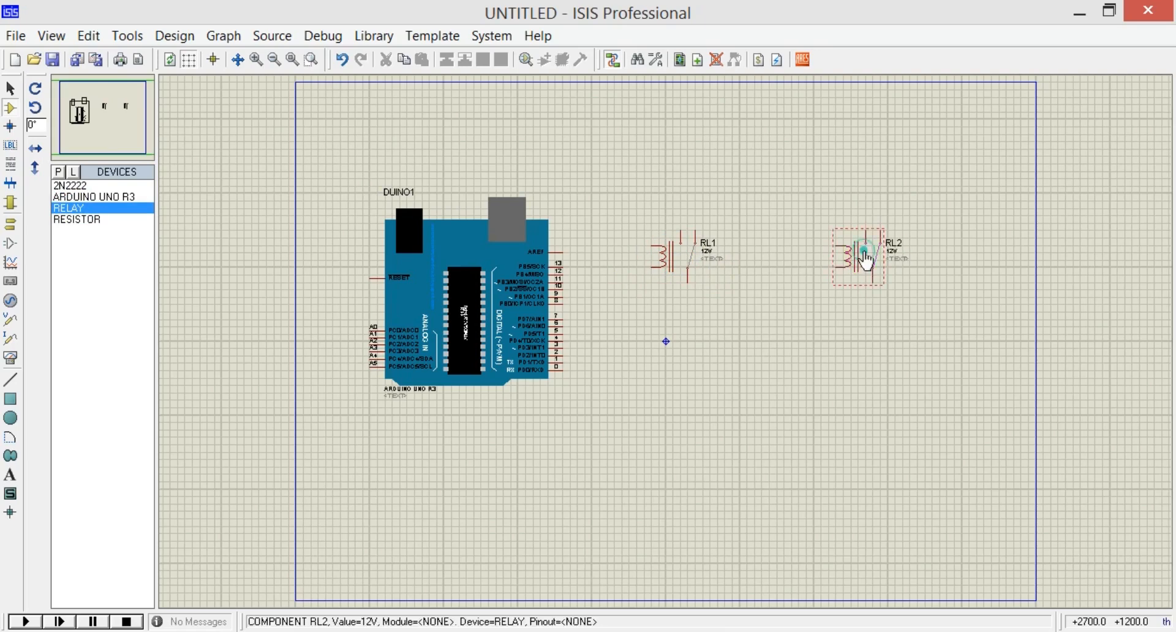
Step: Search the device library for "motor", add the simple DC MOTOR from the ACTIVE library and close the library
left_click(62, 178)
left_click(195, 146)
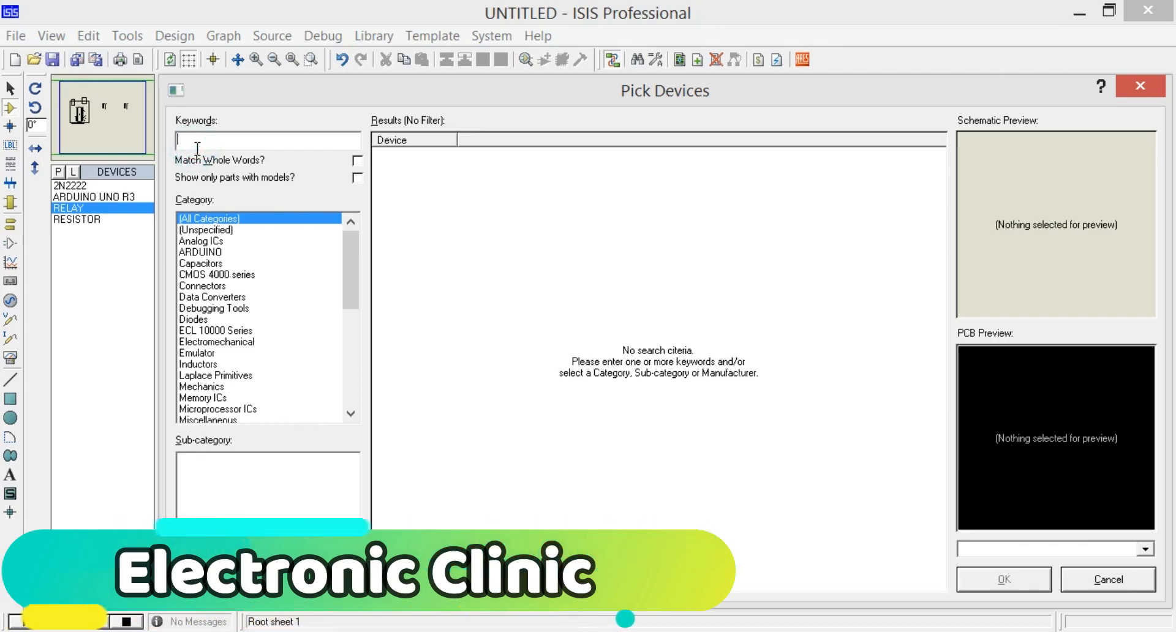
type("motor")
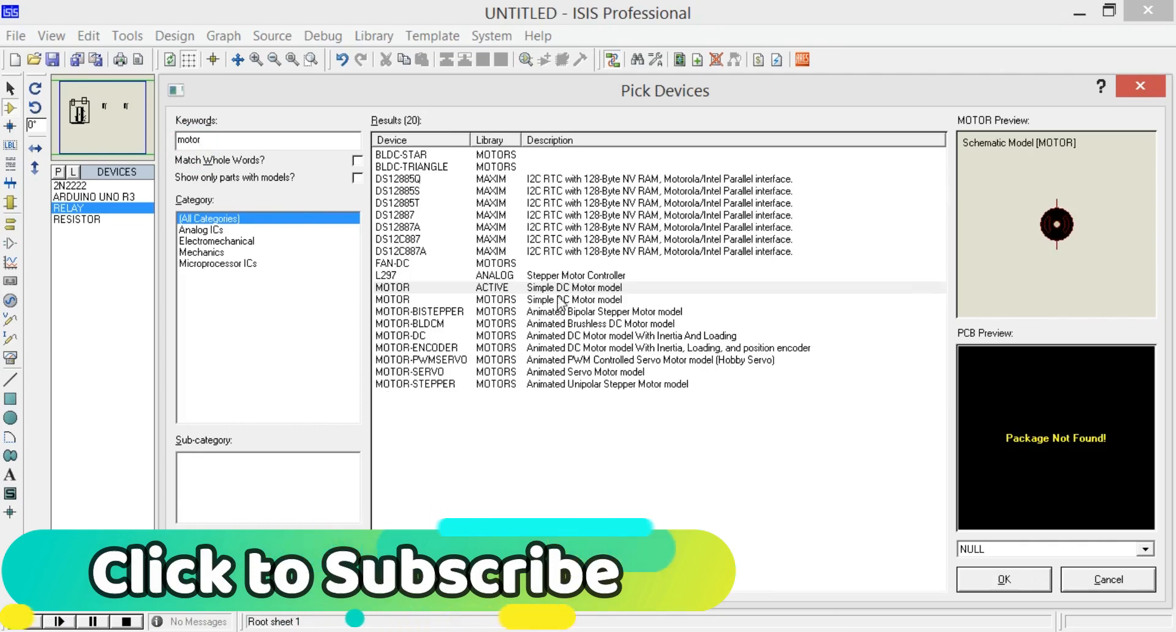
left_click(603, 287)
double_click(604, 288)
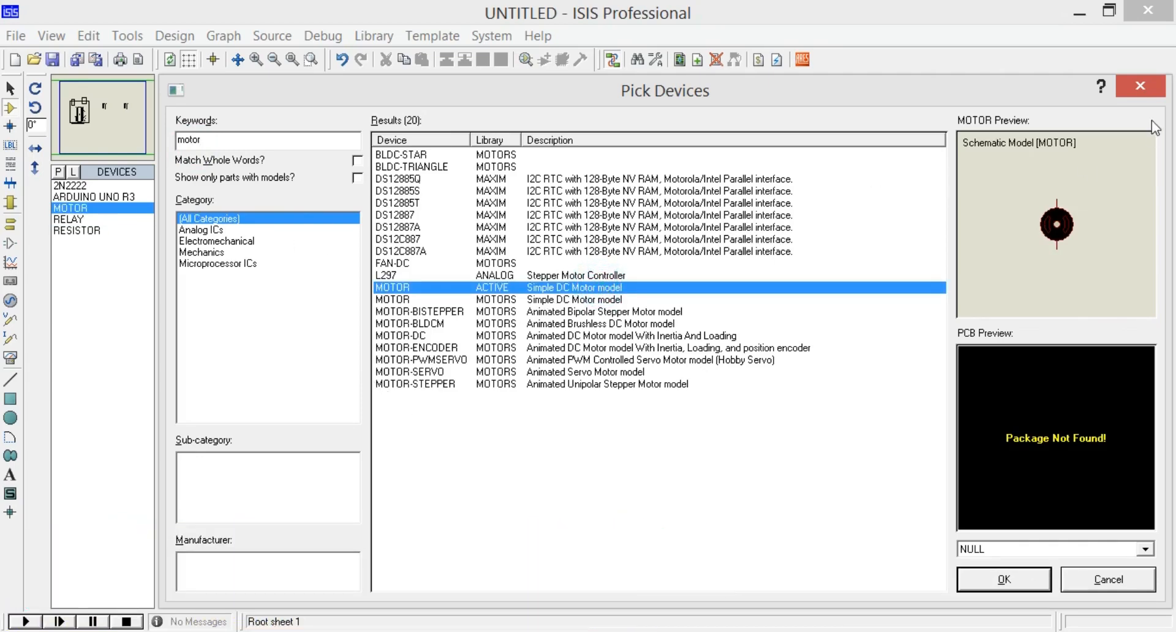
left_click(1146, 86)
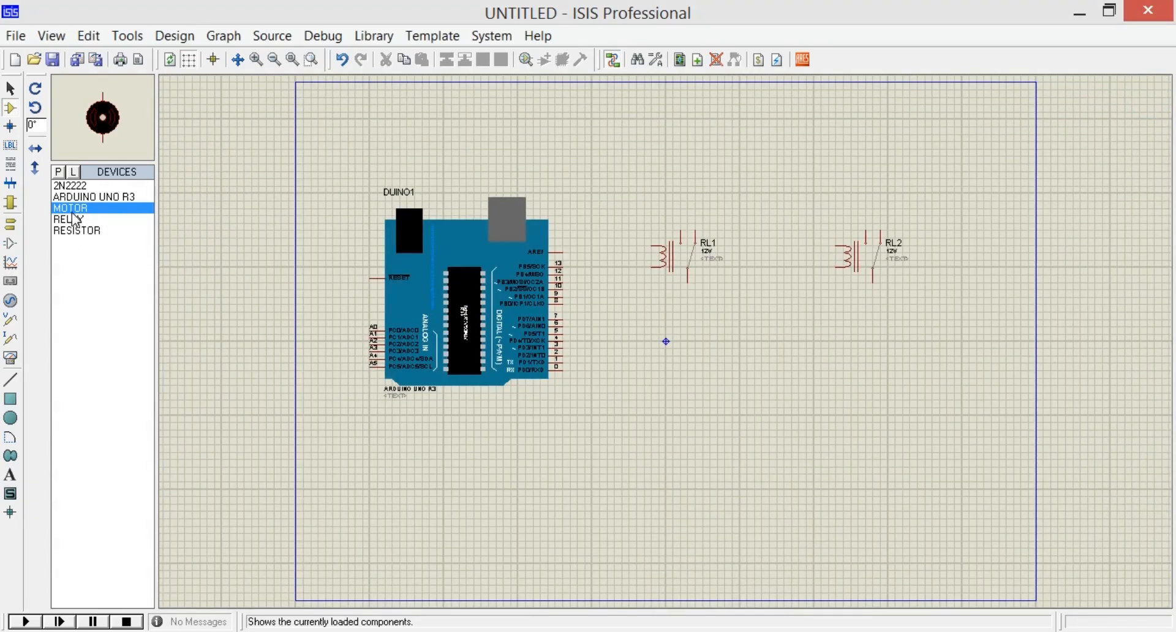
Step: Place the MOTOR below and between the two relays and rotate it clockwise so its terminals lie horizontally
left_click(743, 329)
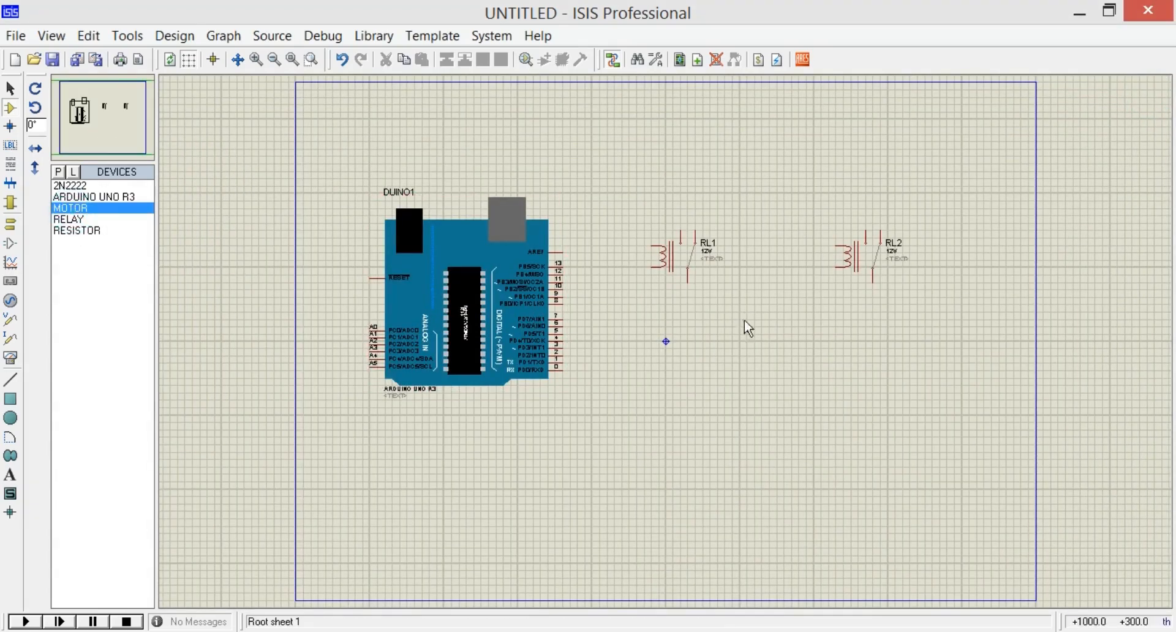
left_click(762, 328)
right_click(765, 321)
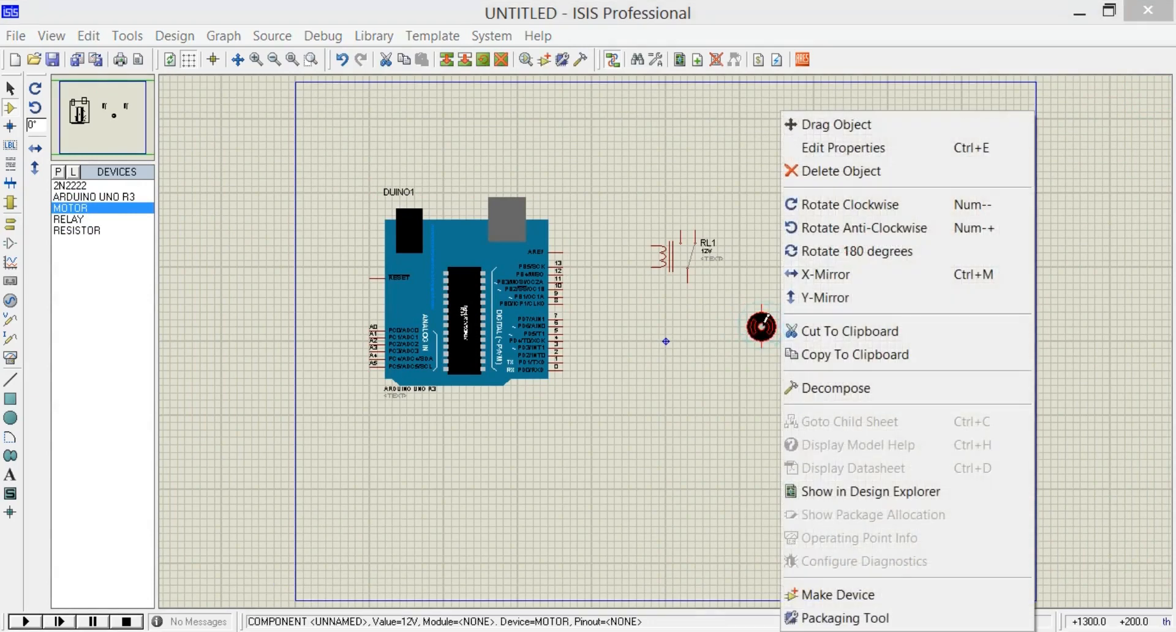
left_click(844, 204)
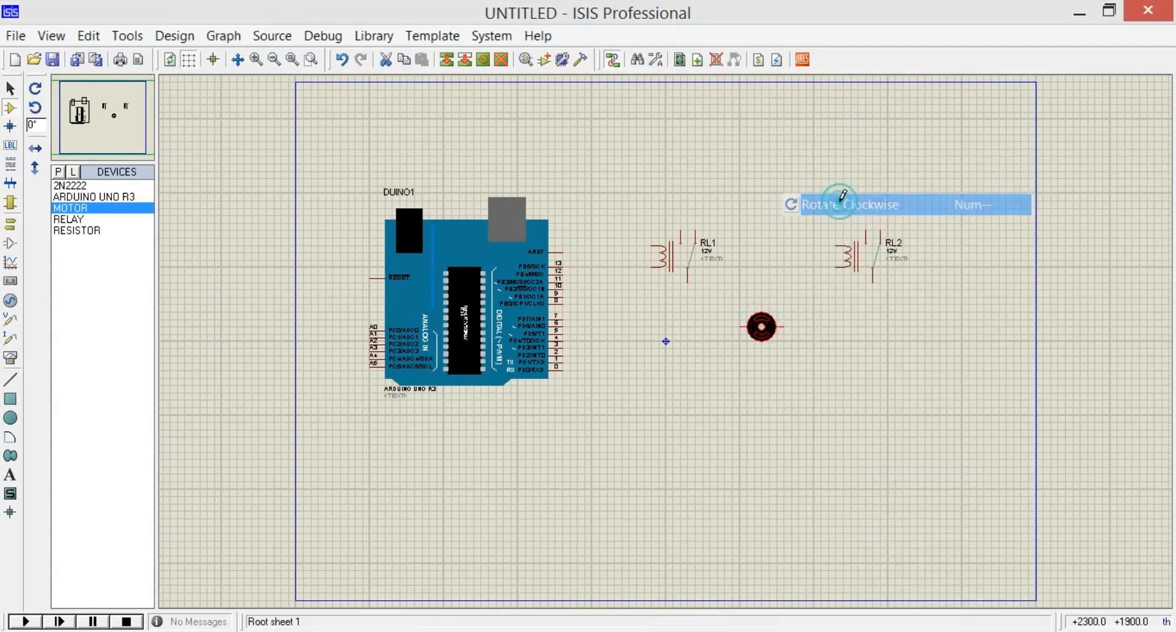
left_click(867, 392)
Step: Wire the motor's right terminal to the common contact of RL2 and its left terminal to that of RL1
left_click(784, 325)
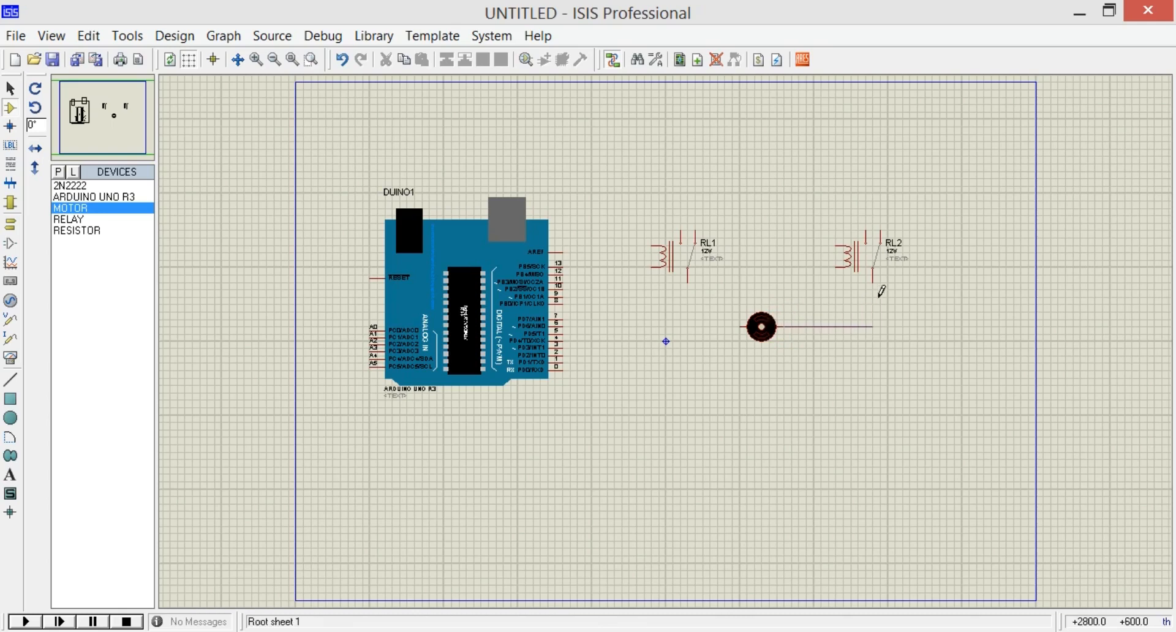
left_click(872, 278)
left_click(739, 325)
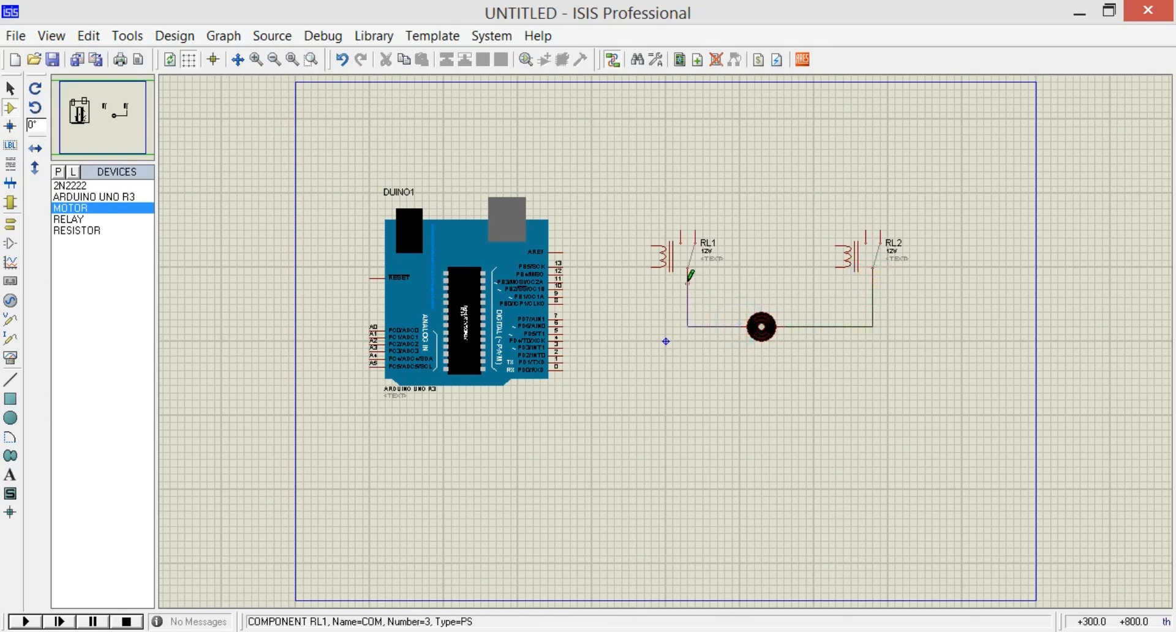
left_click(690, 272)
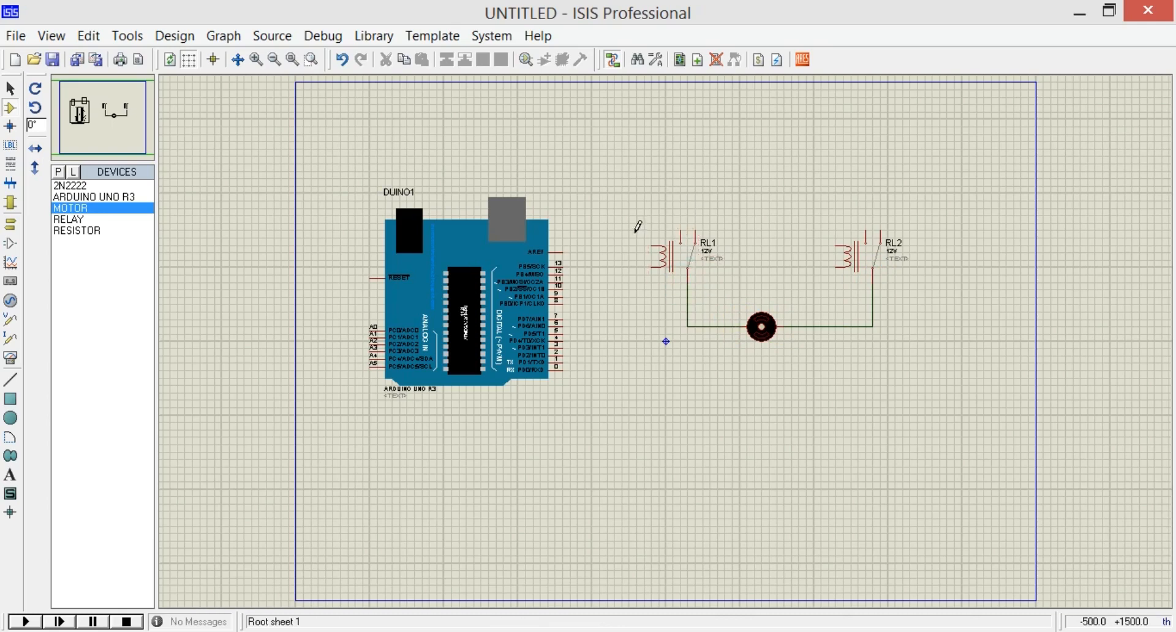
Step: Place two 2N2222 transistors below the motor, one under each relay
left_click(70, 186)
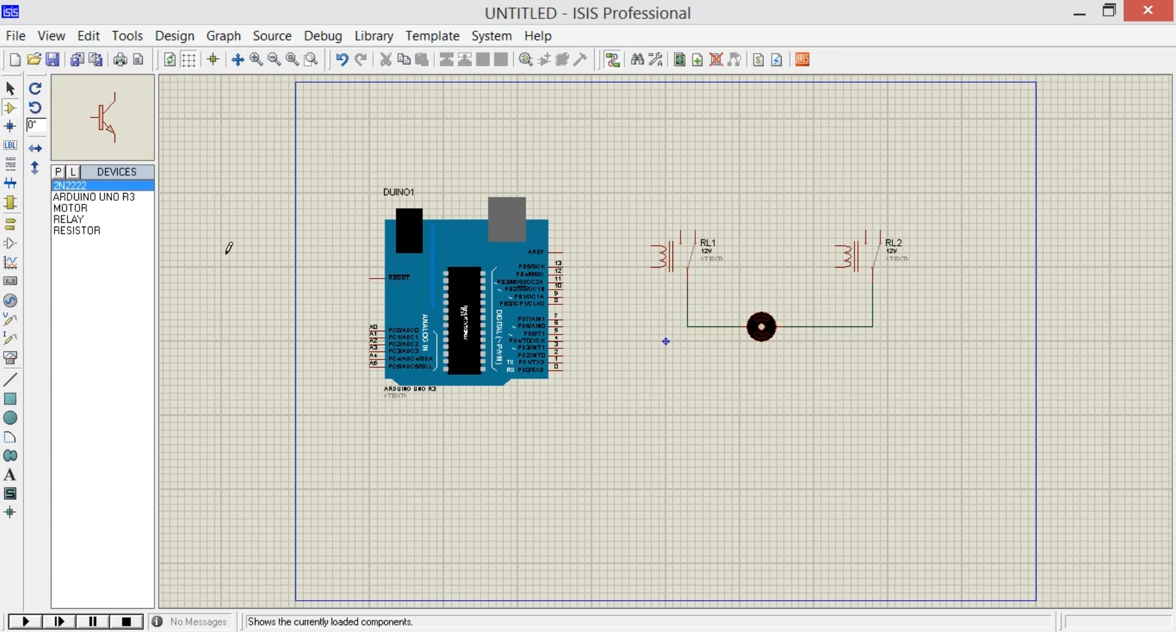
left_click(637, 324)
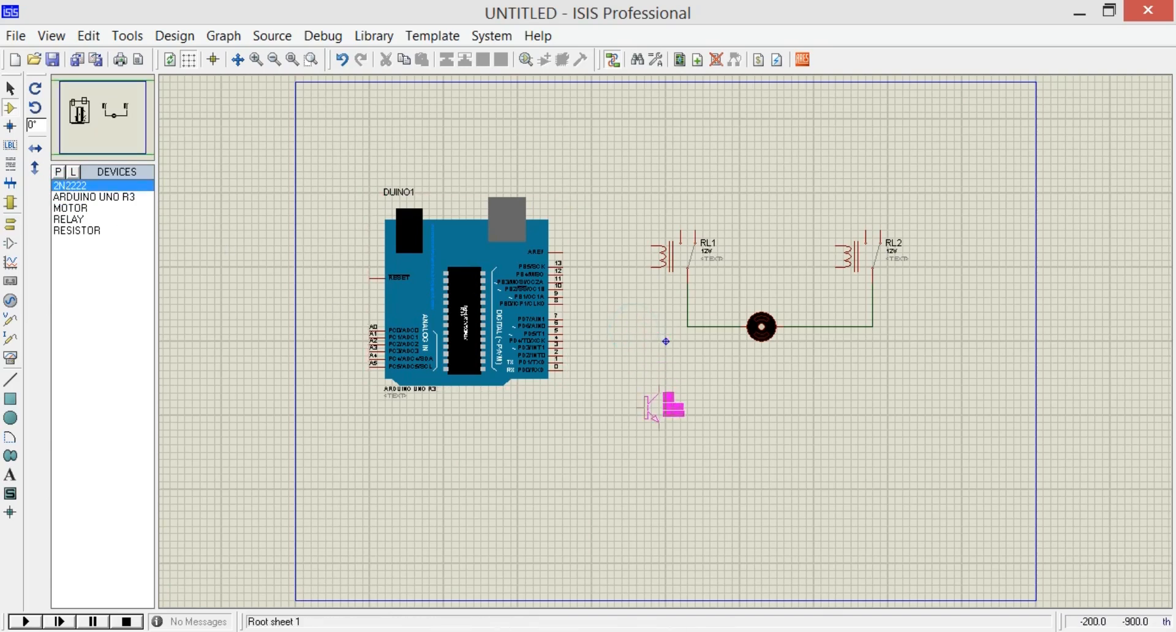
left_click(652, 407)
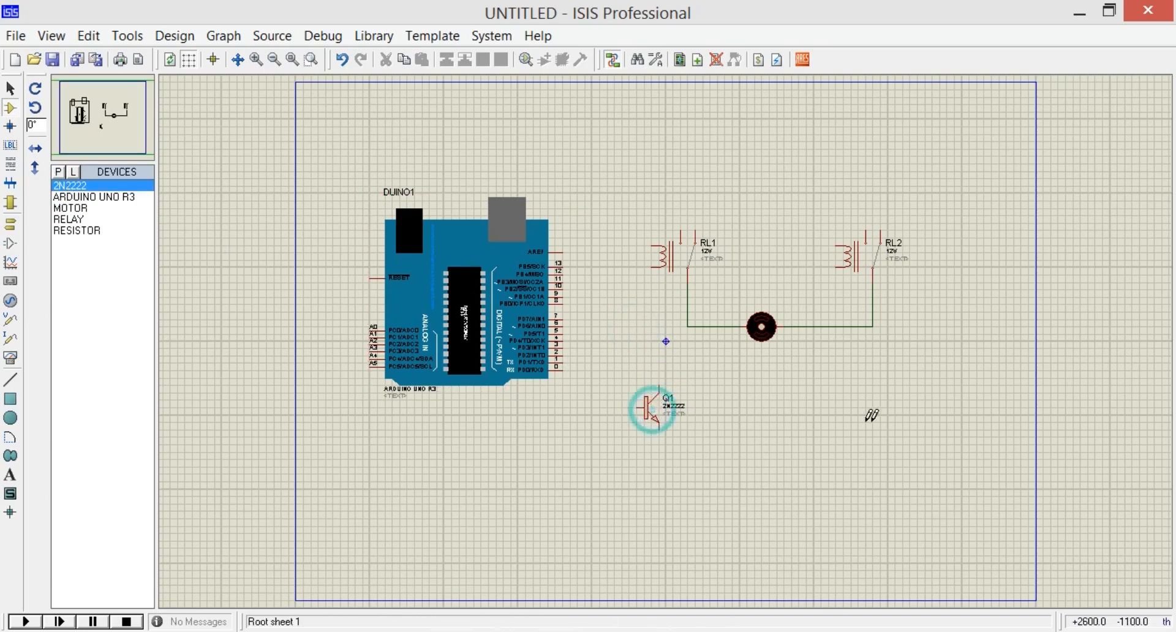
left_click(831, 414)
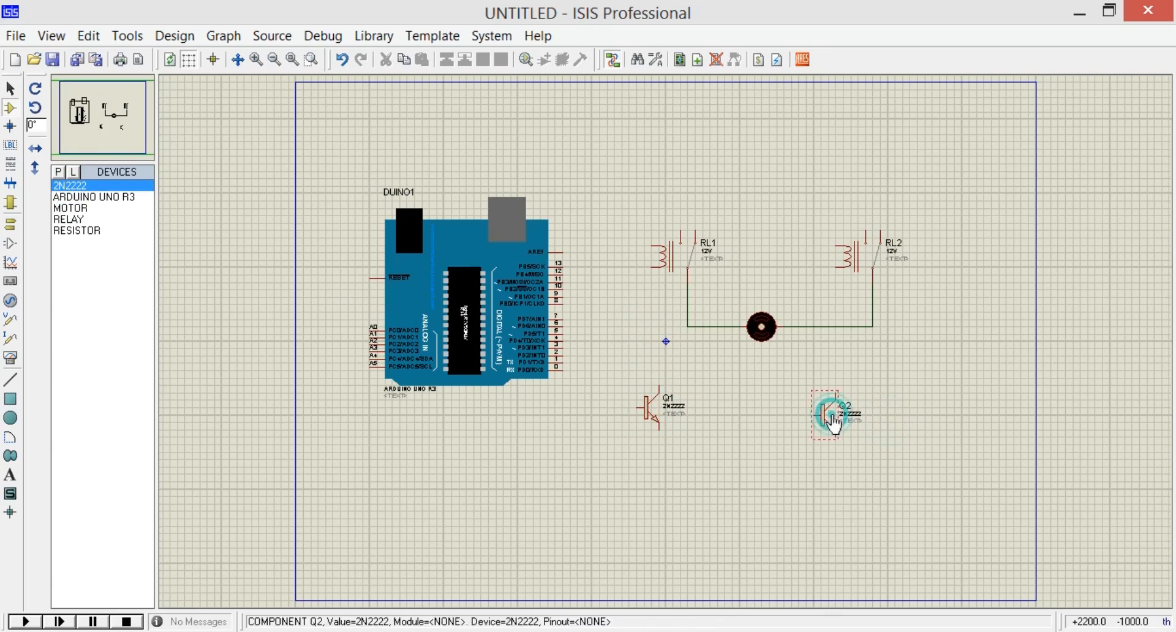
Step: Wire the lower coil pin of RL2 to the collector of Q2 and that of RL1 to the collector of Q1
left_click(836, 267)
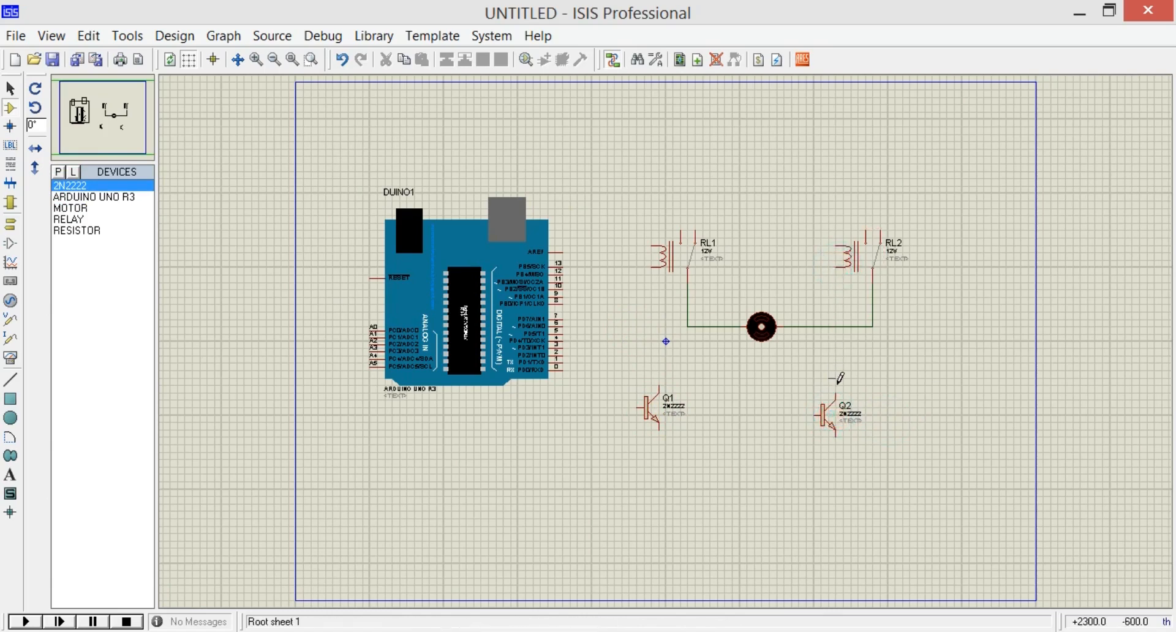
left_click(838, 395)
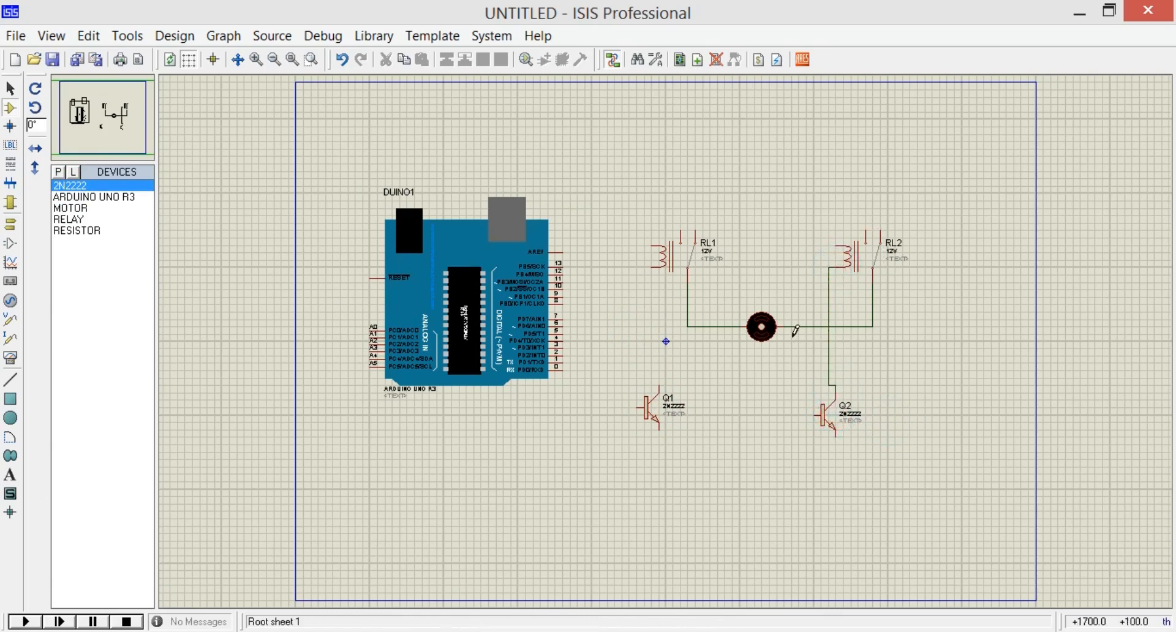
left_click(645, 268)
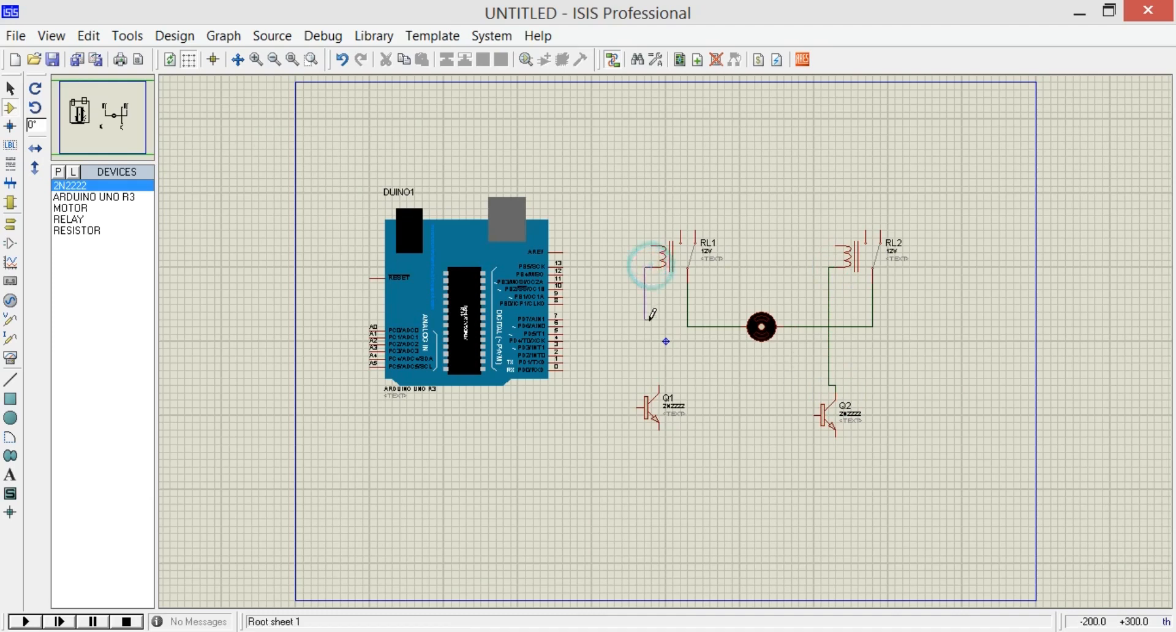
left_click(644, 327)
left_click(659, 392)
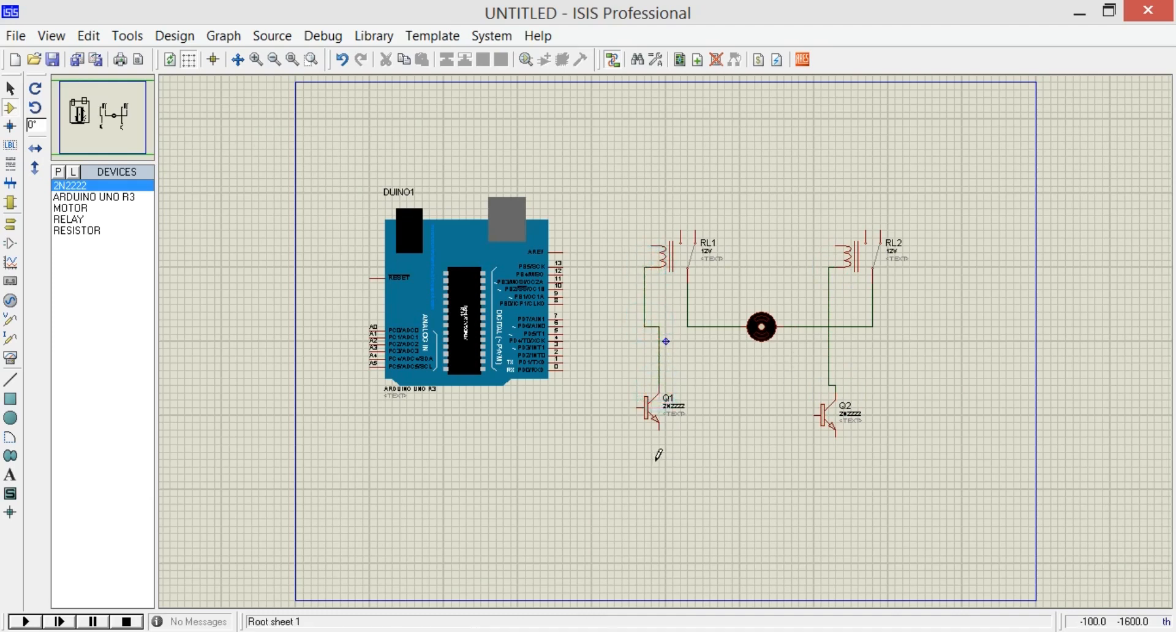
Step: Join the emitters of Q1 and Q2 with a wire running below both transistors
left_click(659, 431)
left_click(660, 452)
left_click(835, 437)
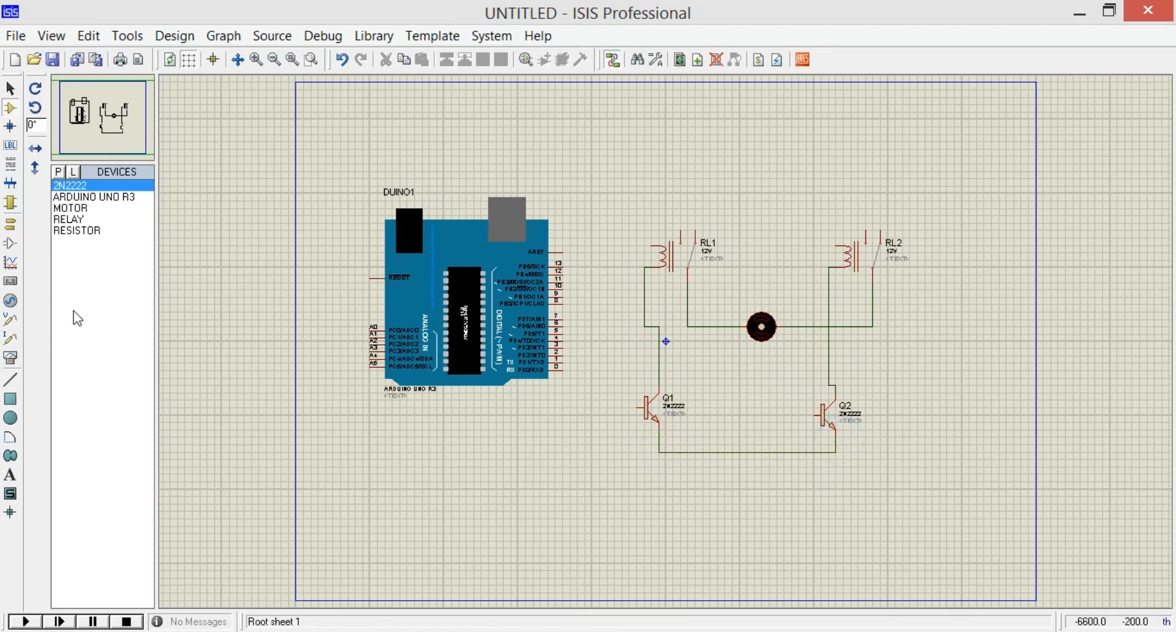
Step: Place a GROUND terminal below the shared emitter wire and connect it to that wire
left_click(11, 224)
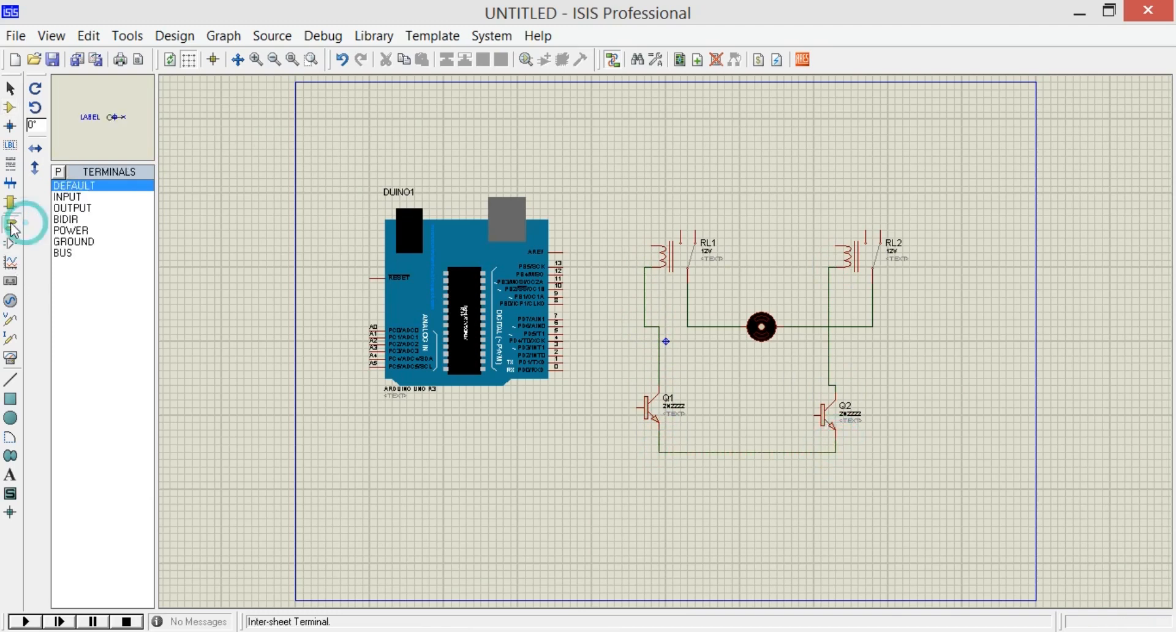
left_click(79, 242)
left_click(690, 509)
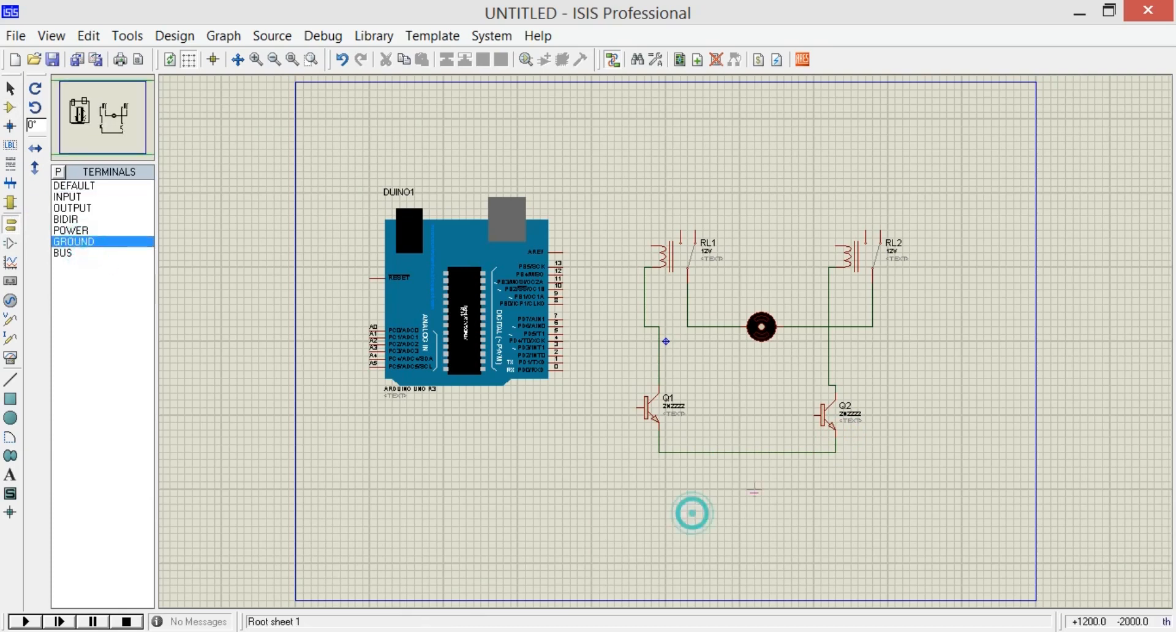
left_click(739, 495)
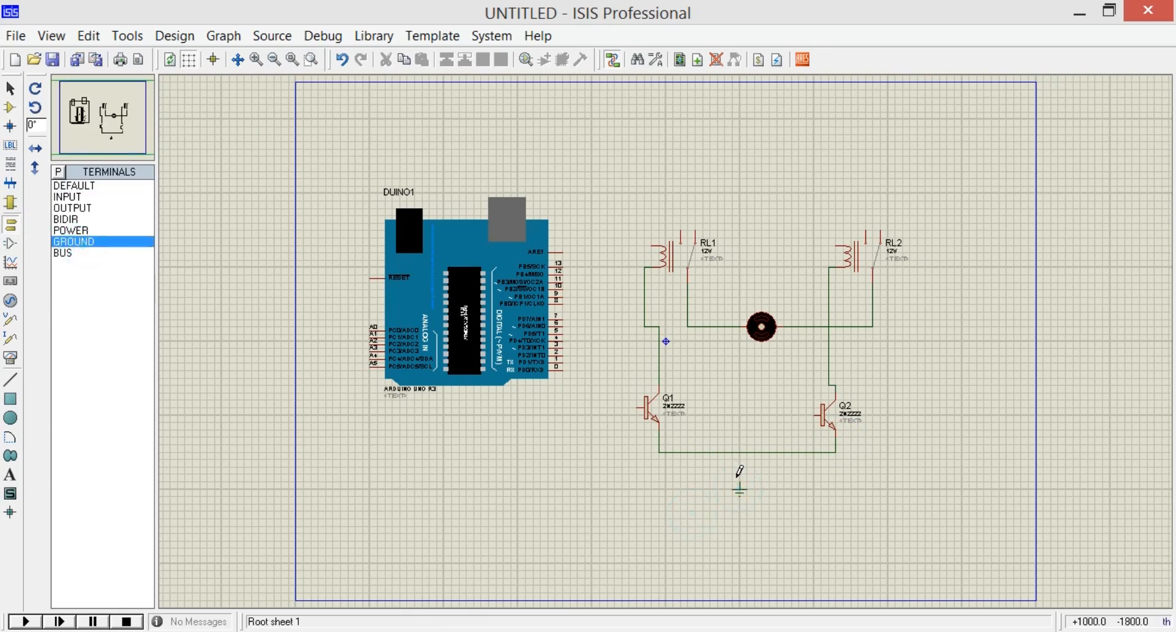
left_click(739, 479)
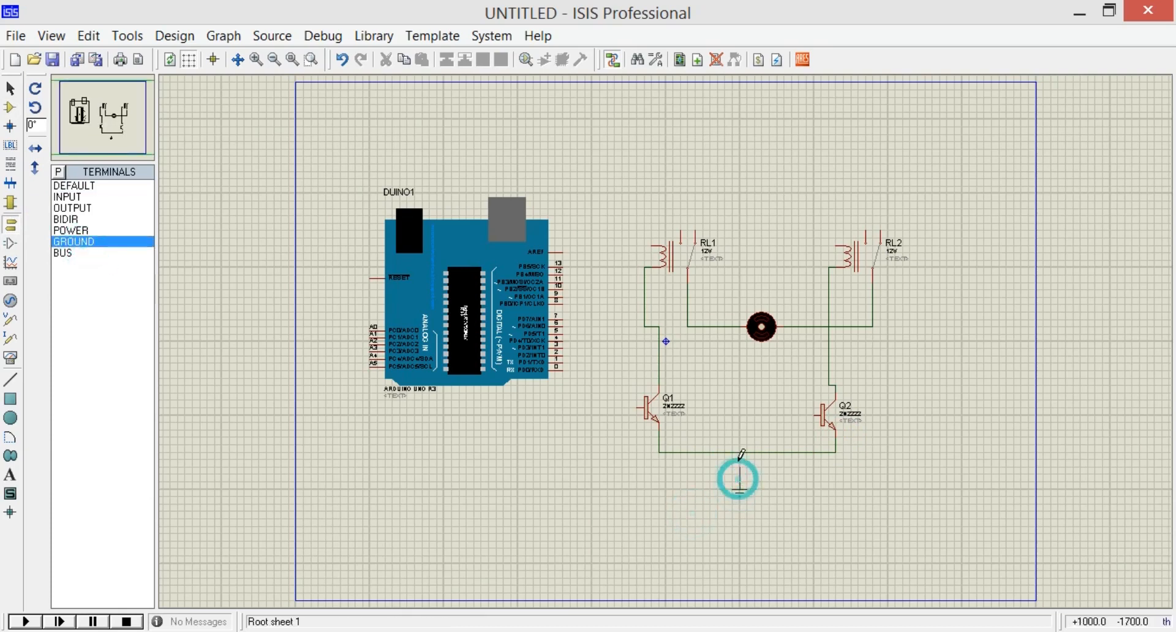
left_click(740, 453)
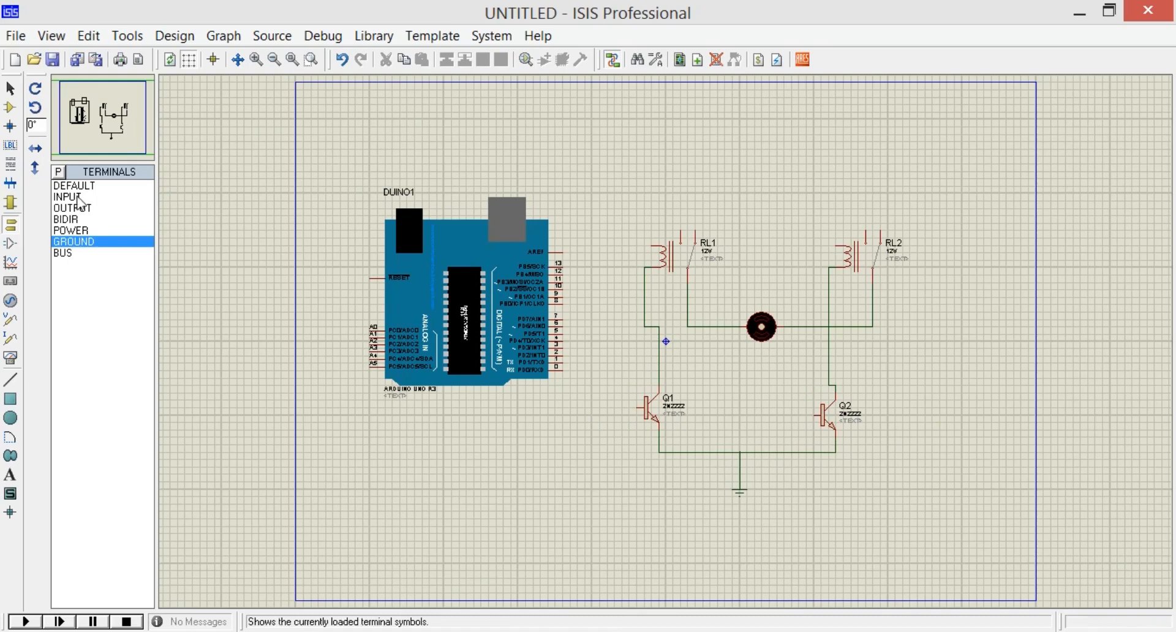
Step: Place one RESISTOR to the left of the base of each transistor, Q1 and Q2
left_click(11, 109)
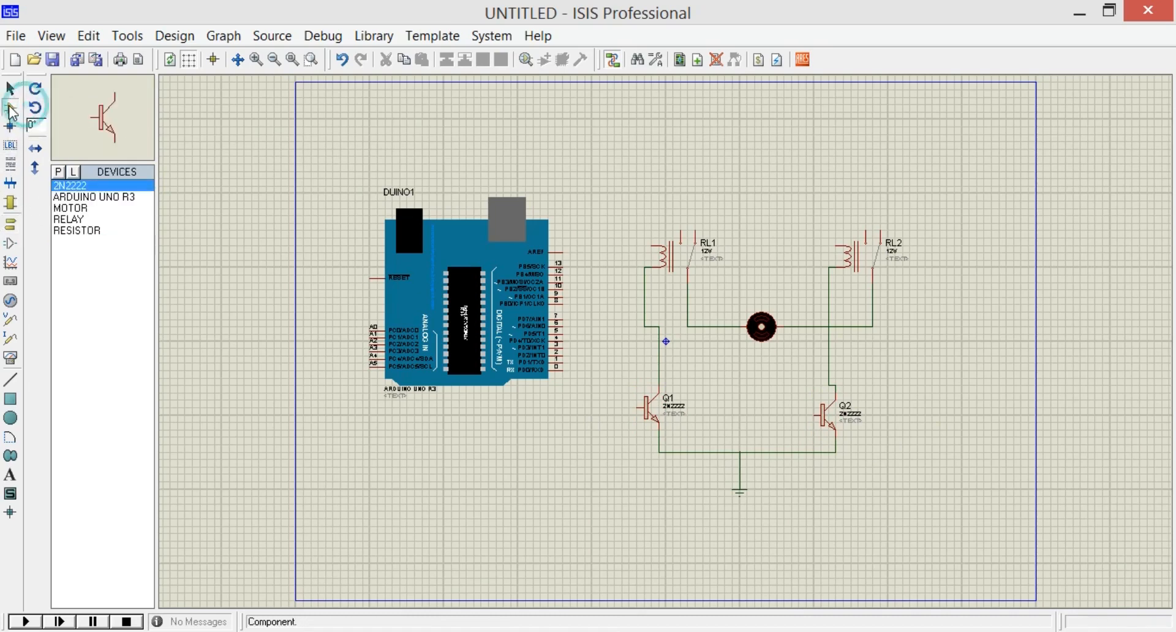
left_click(92, 231)
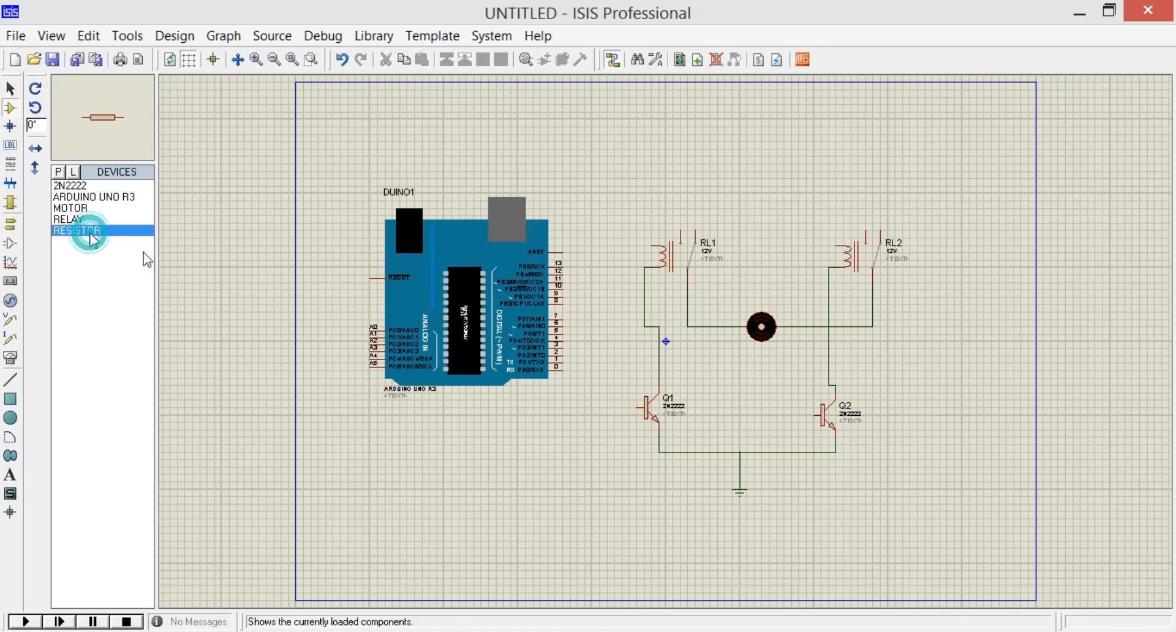
left_click(575, 408)
left_click(778, 412)
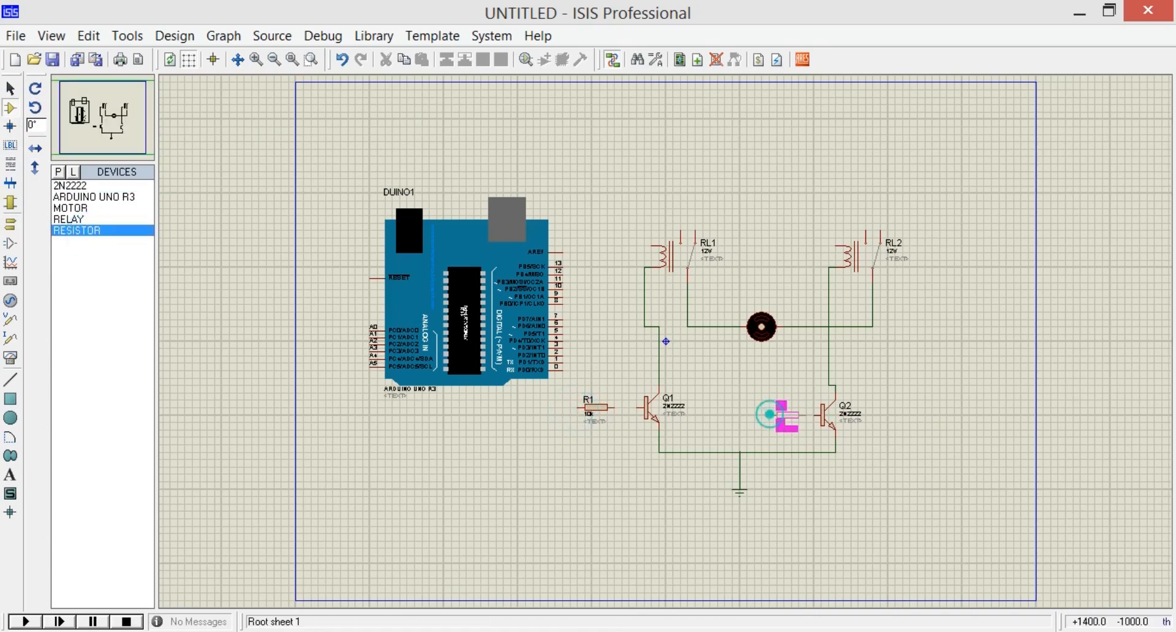
left_click(779, 414)
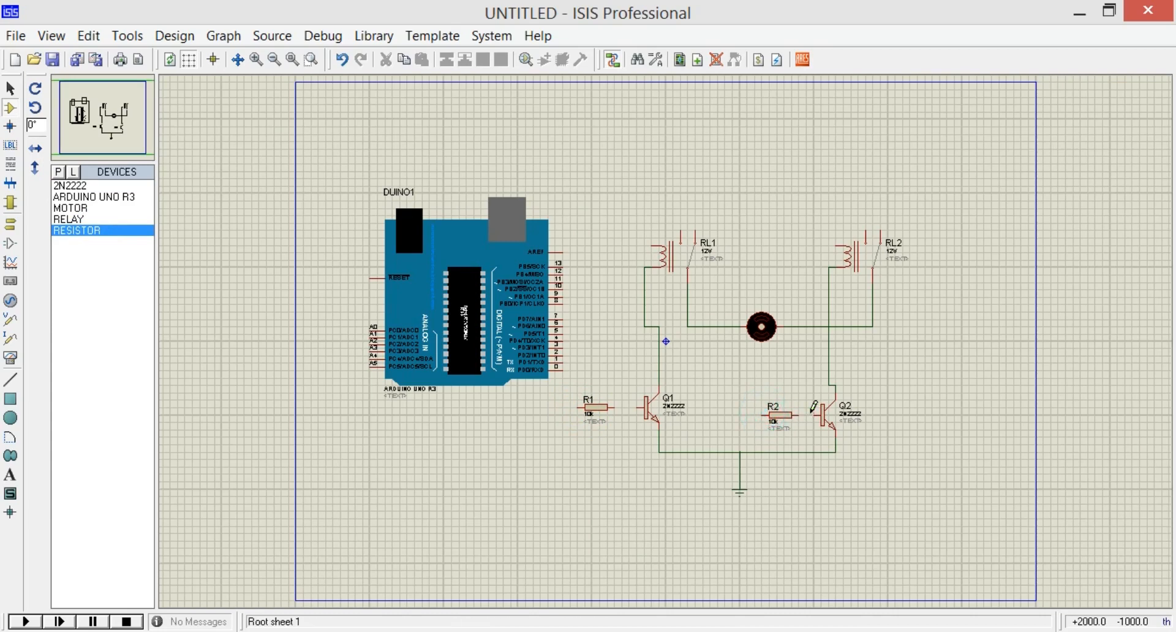
Step: Wire R2 to the base of Q2 and R1 to the base of Q1
scroll(813, 409, "up", 2)
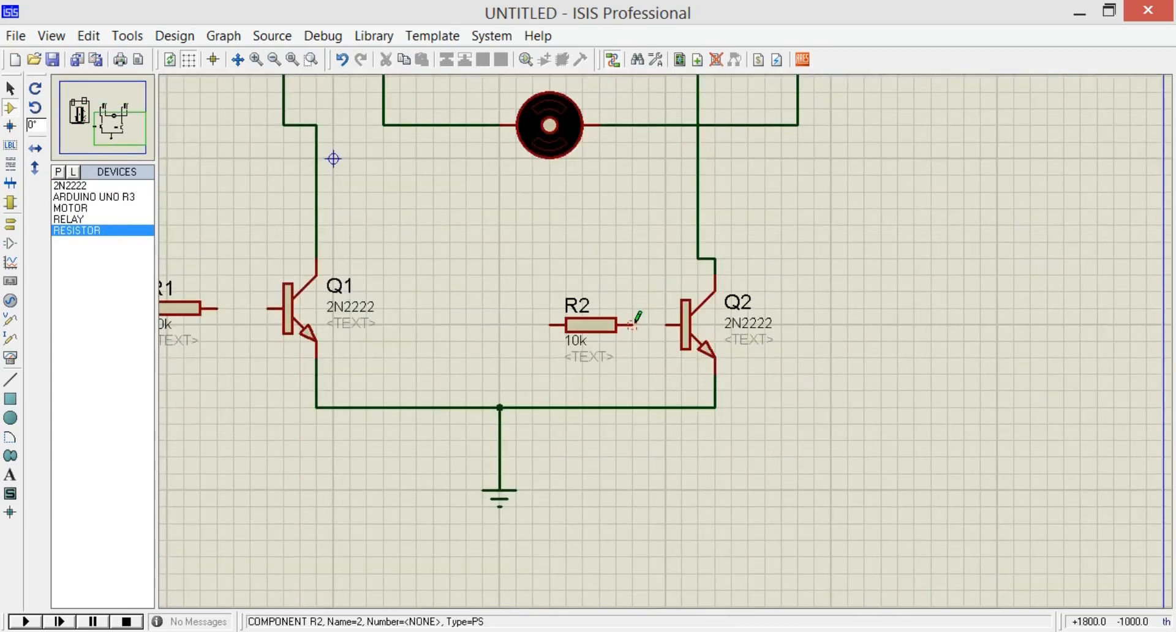
left_click(635, 323)
scroll(659, 326, "down", 2)
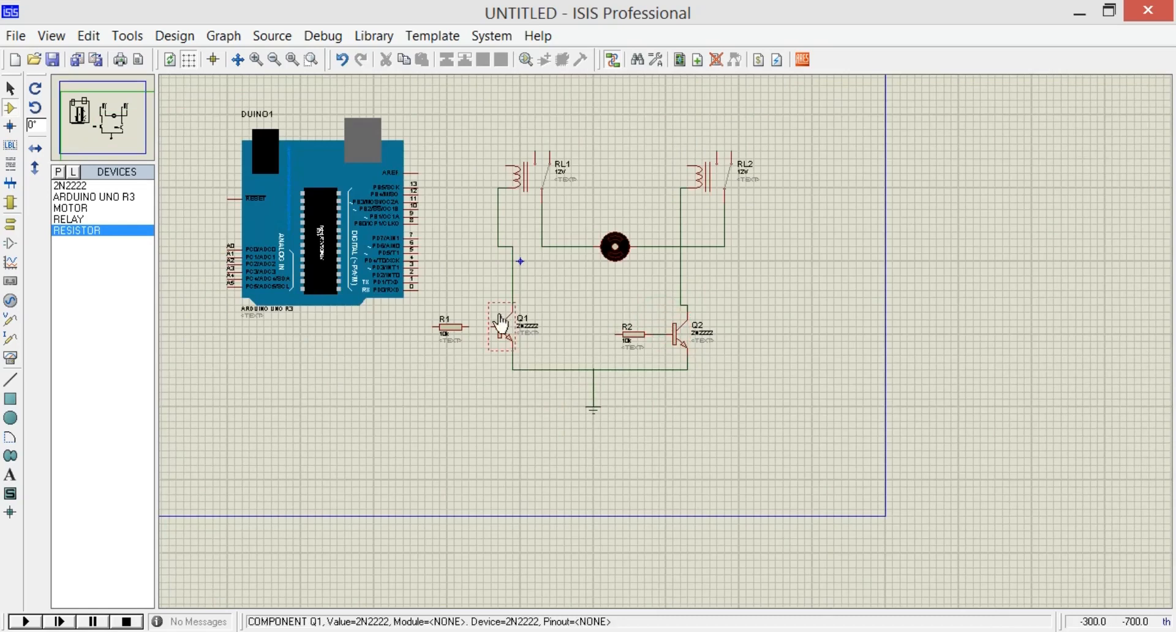
scroll(499, 327, "up", 3)
left_click(559, 378)
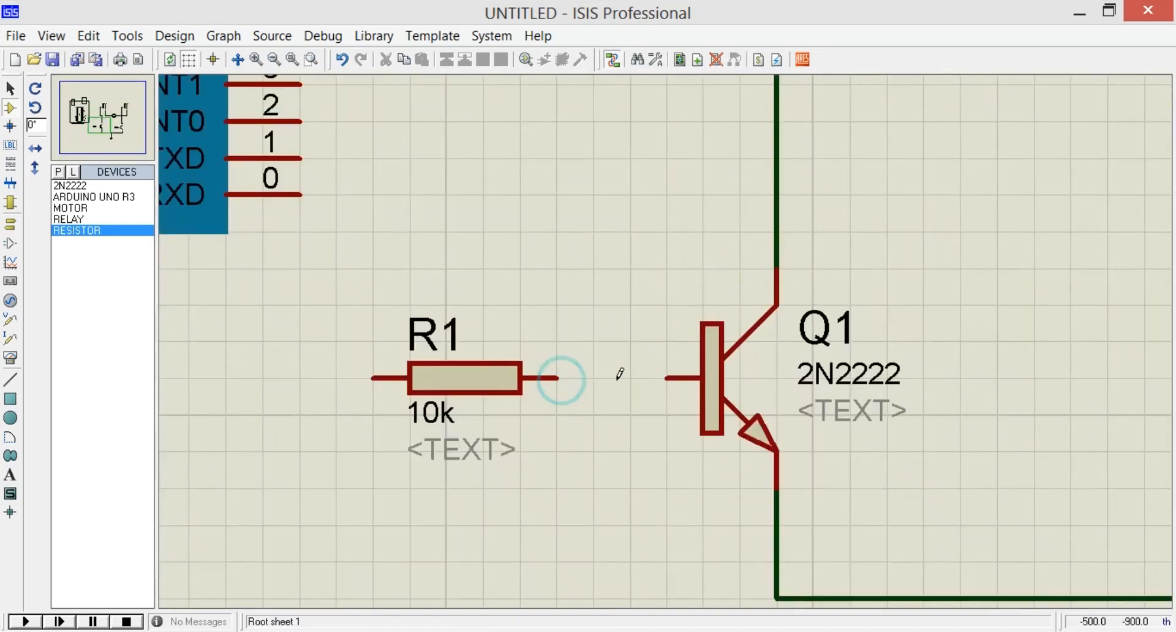
left_click(660, 373)
scroll(471, 389, "down", 2)
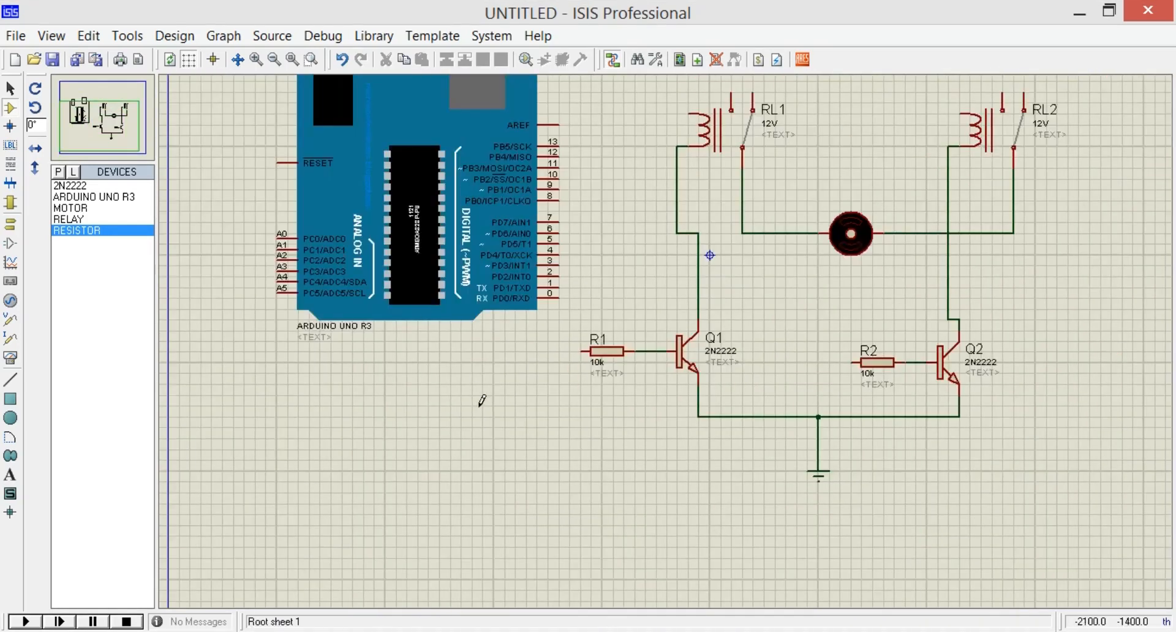
Step: Wire the free end of R1 to Arduino pin 7 and the free end of R2 to Arduino pin 8
left_click(583, 351)
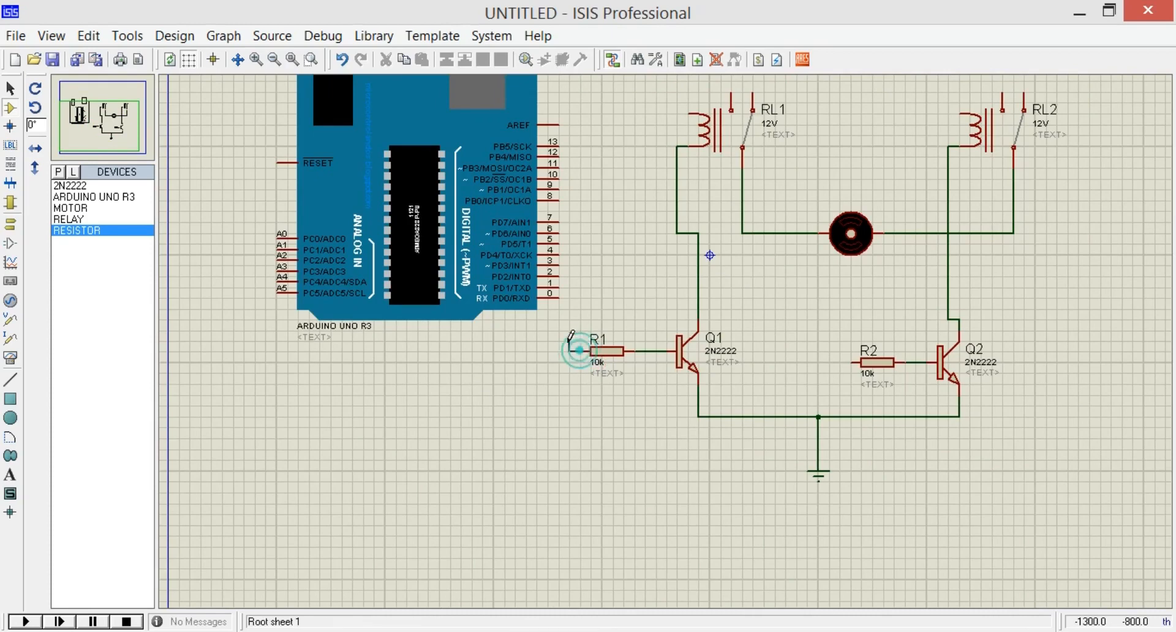
left_click(640, 306)
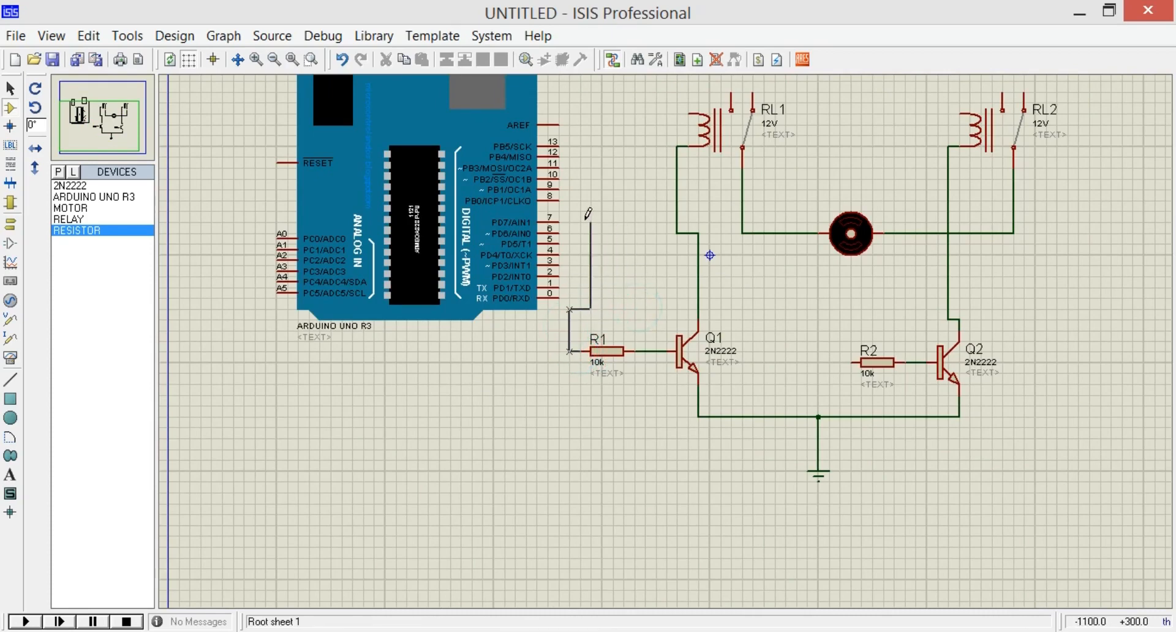
left_click(646, 224)
left_click(563, 221)
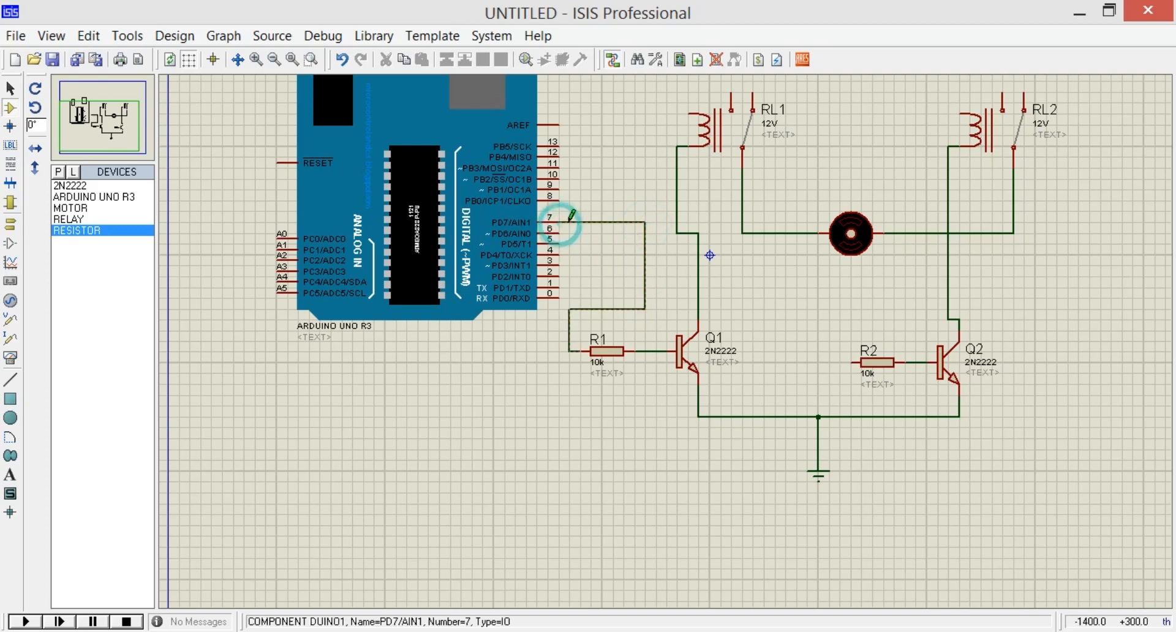
left_click(559, 201)
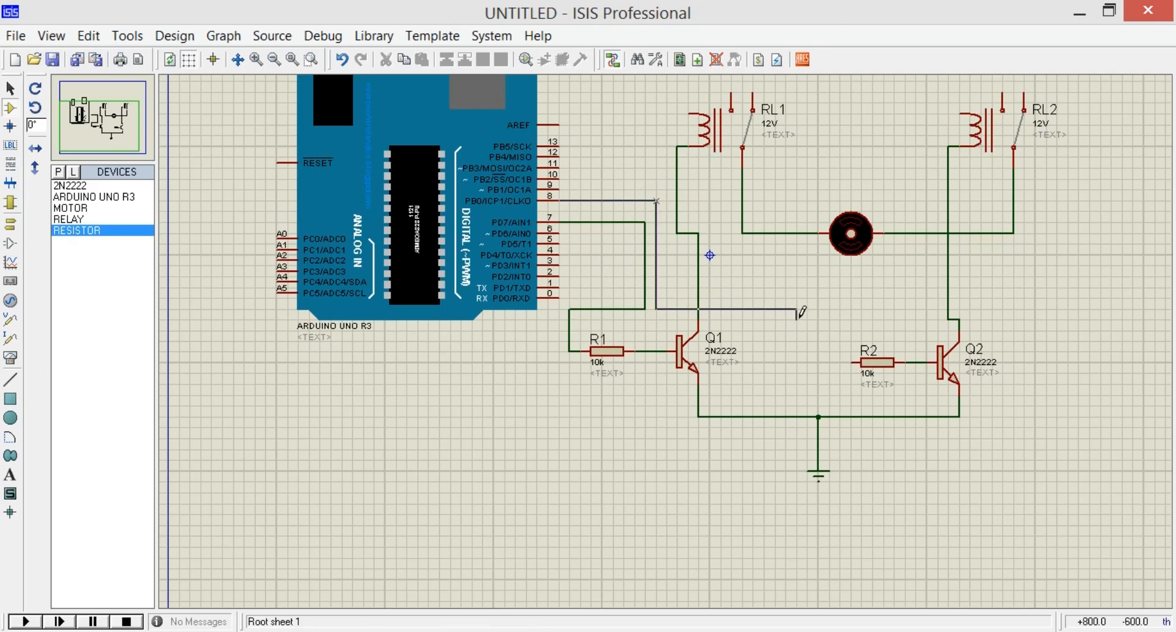
left_click(853, 362)
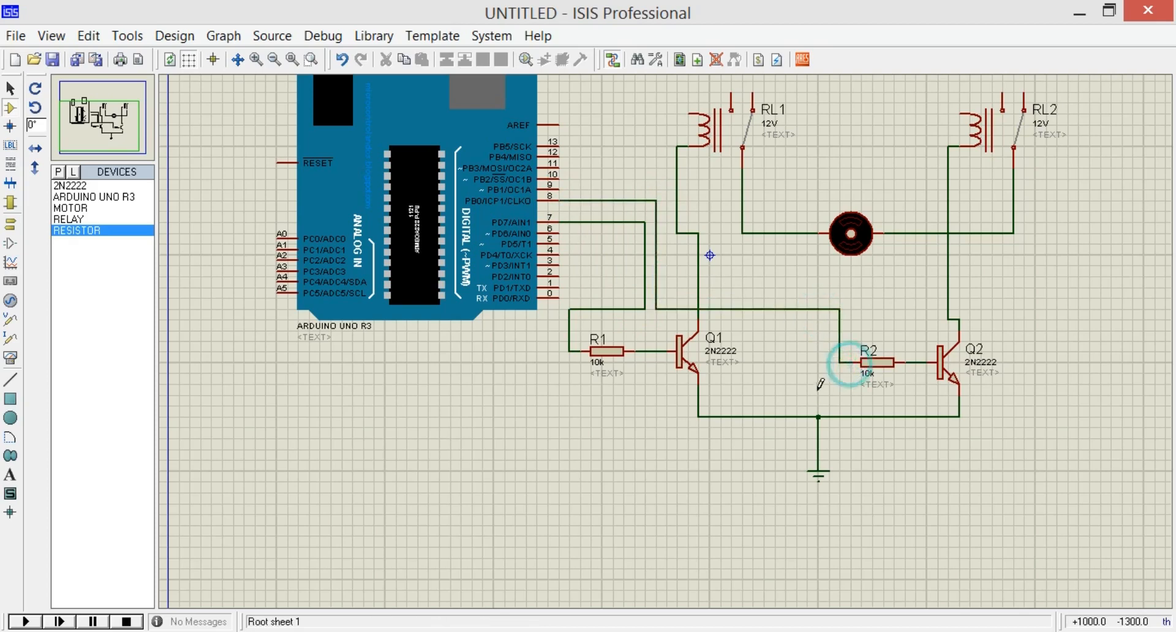
Step: Place four POWER terminals: one near the coil and one above the normally open contact of each relay, RL1 and RL2
scroll(822, 381, "down", 2)
scroll(799, 279, "up", 3)
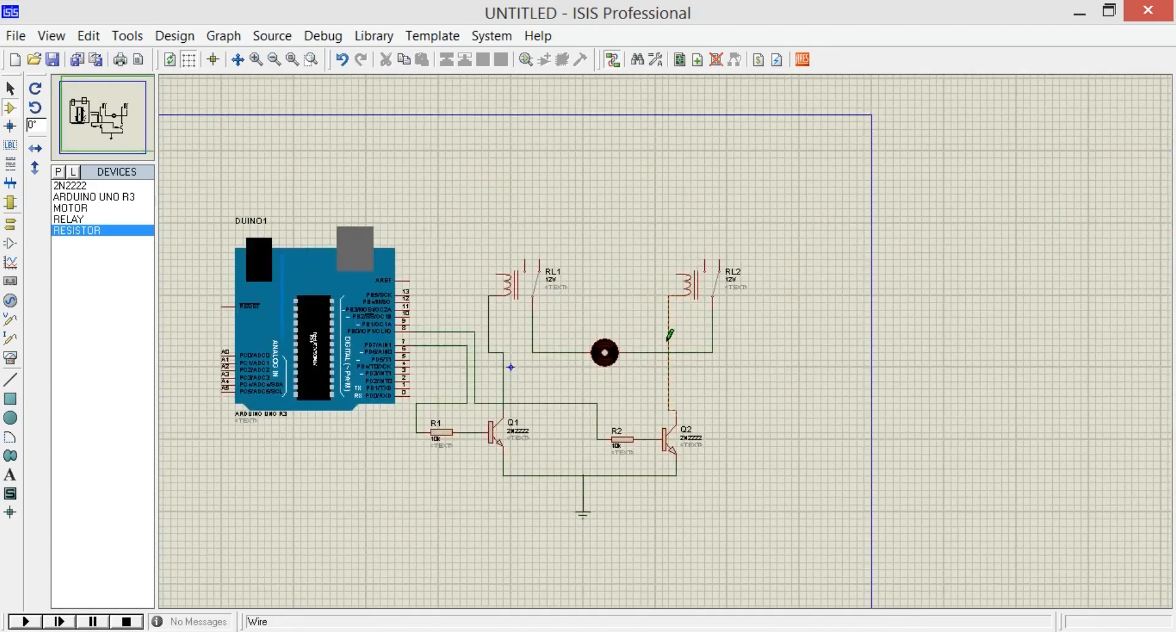
left_click(10, 224)
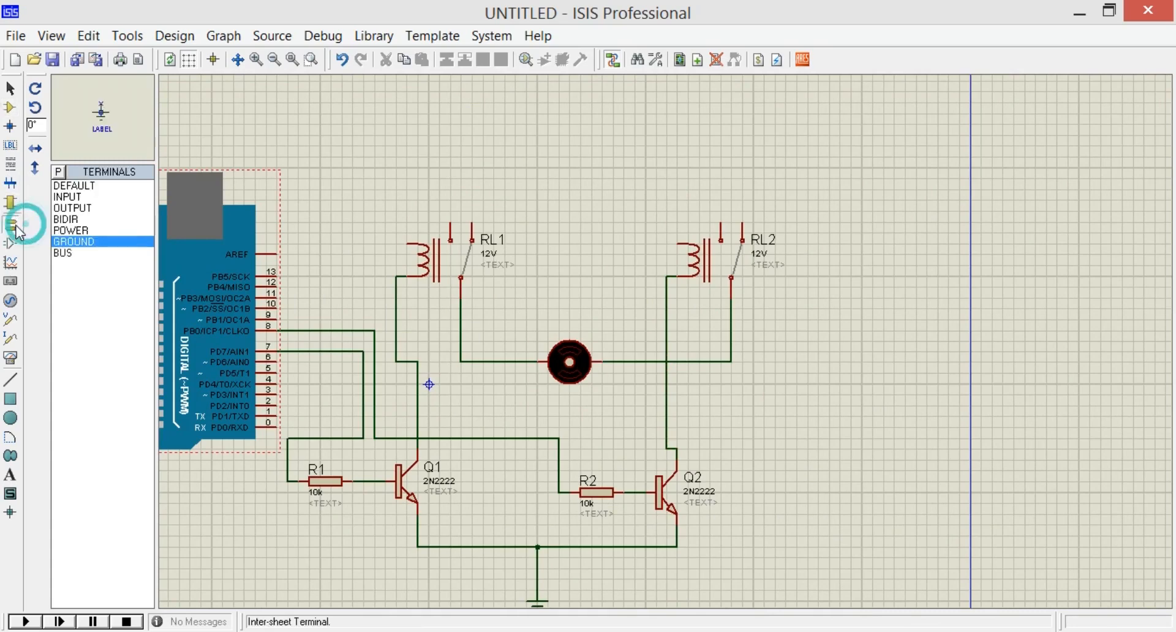
left_click(70, 230)
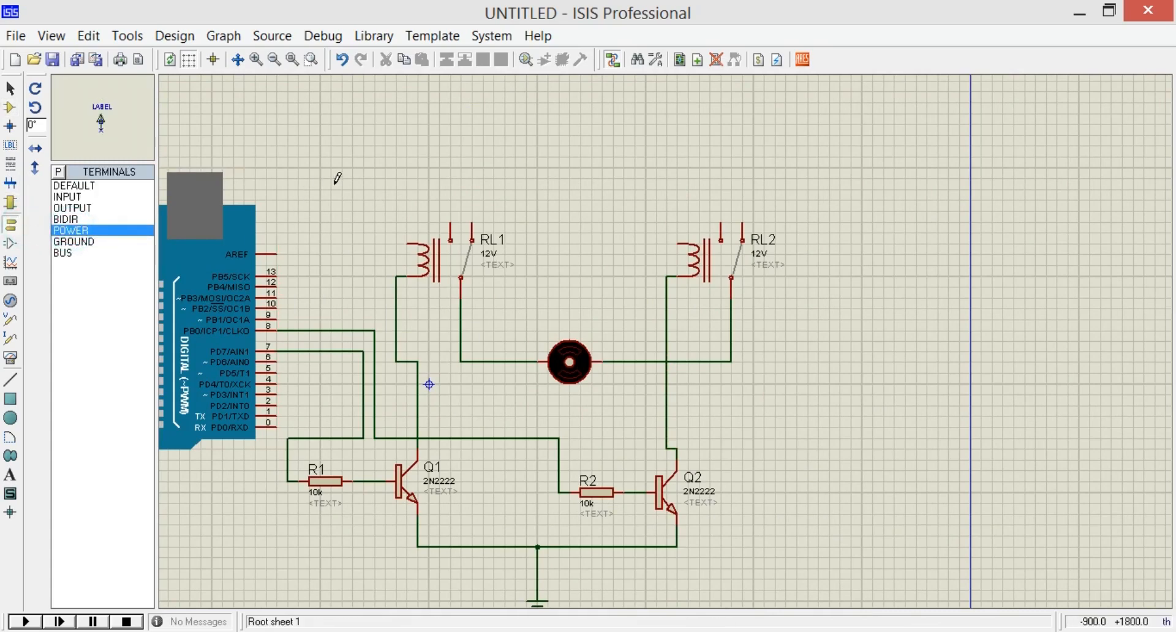
left_click(373, 192)
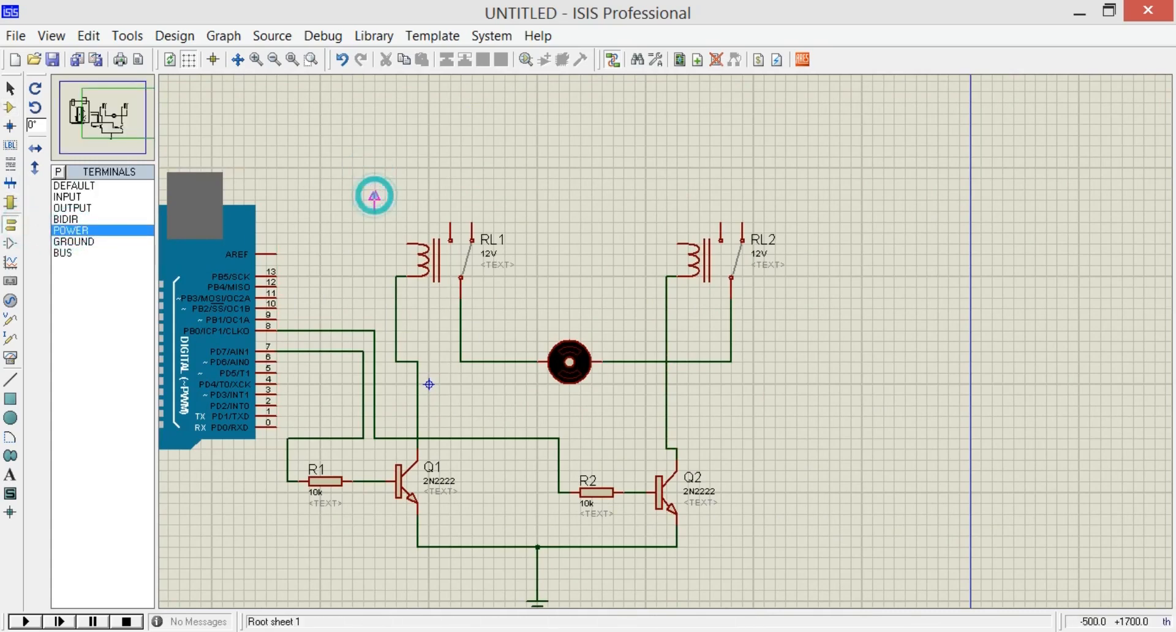
left_click(625, 210)
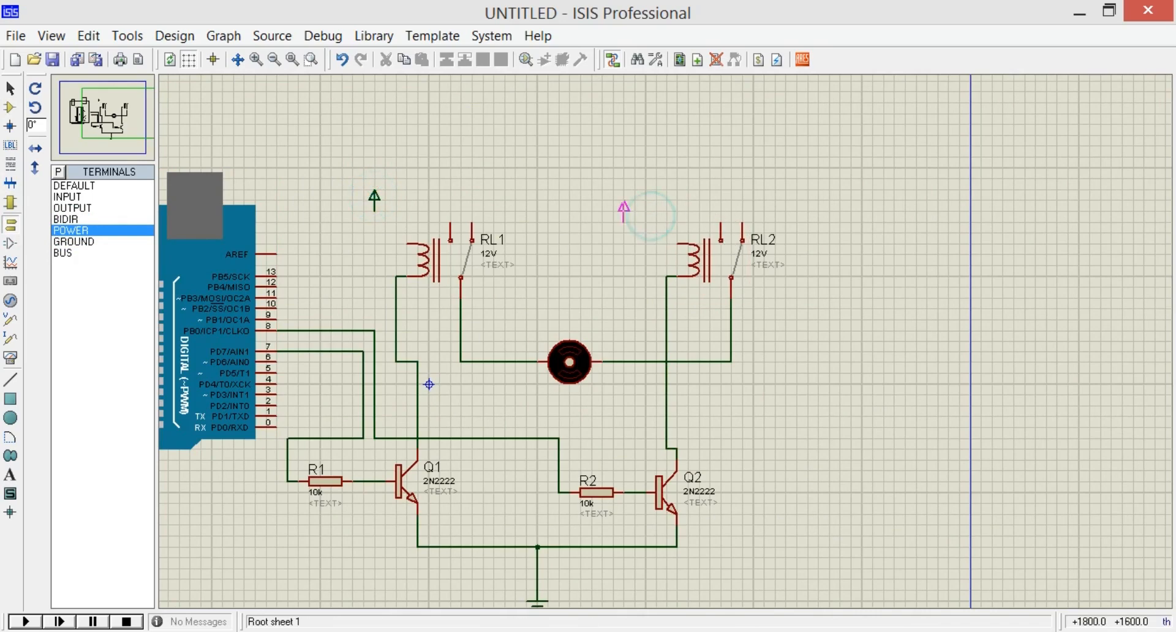
left_click(625, 210)
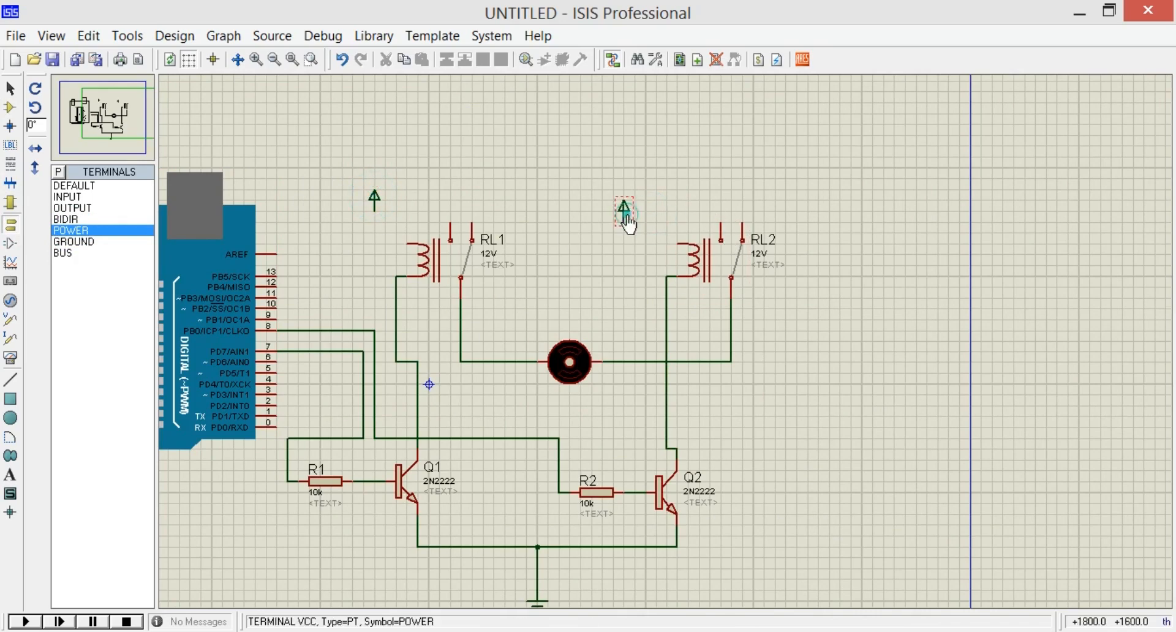
left_click(447, 162)
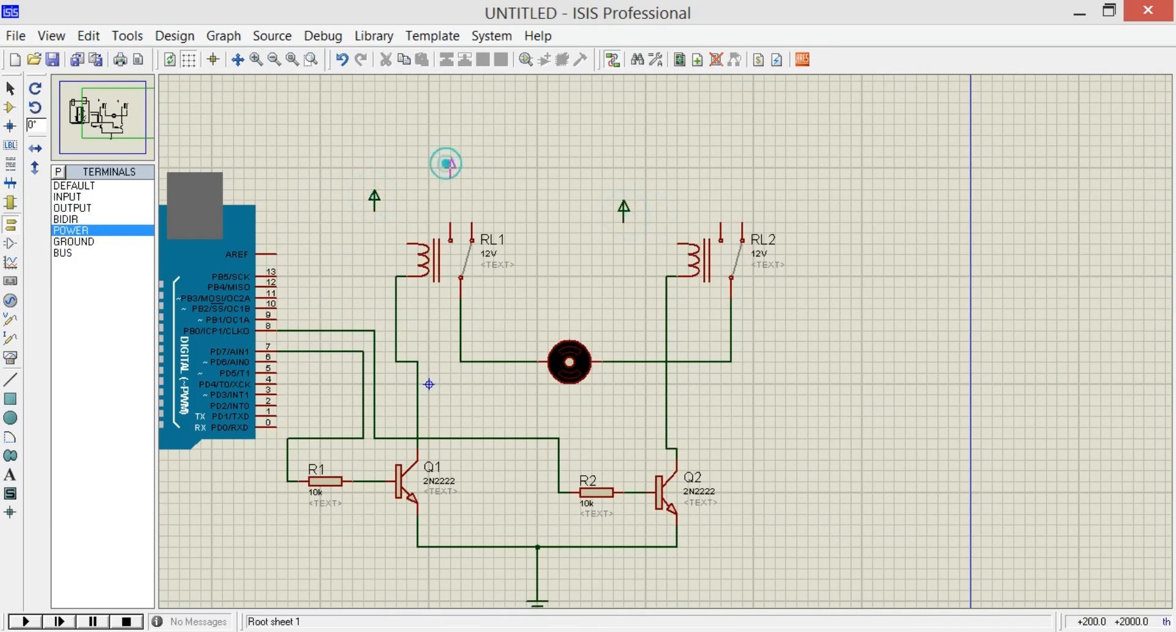
left_click(721, 183)
left_click(720, 179)
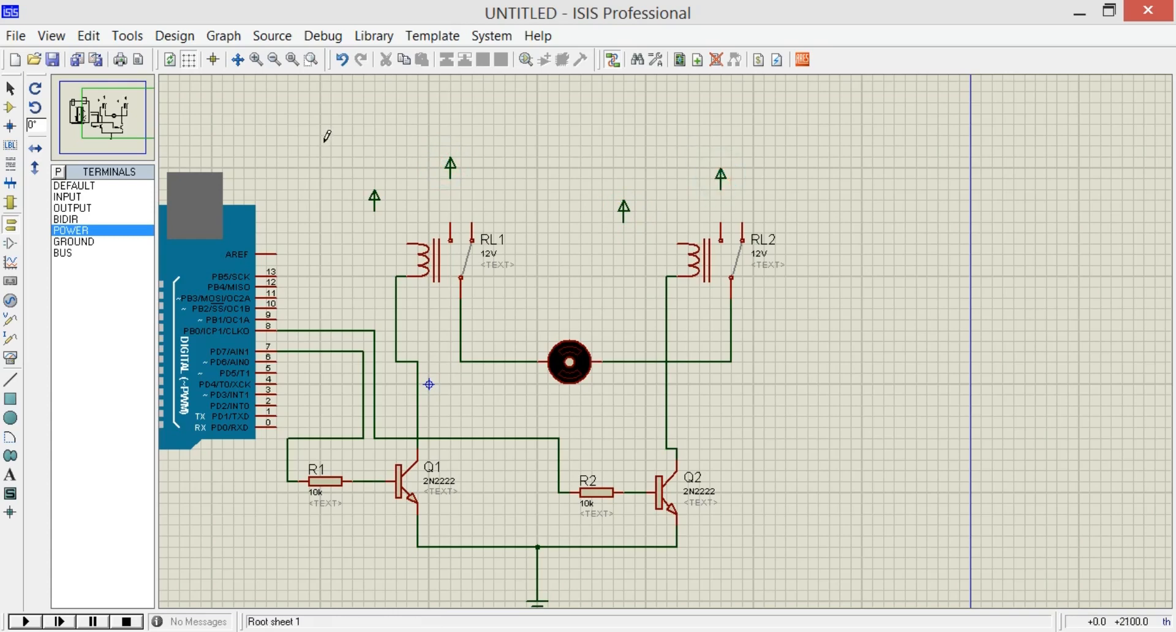
Step: Wire the POWER terminals beside the relay coils to the upper coil pins of RL1 and RL2
left_click(375, 209)
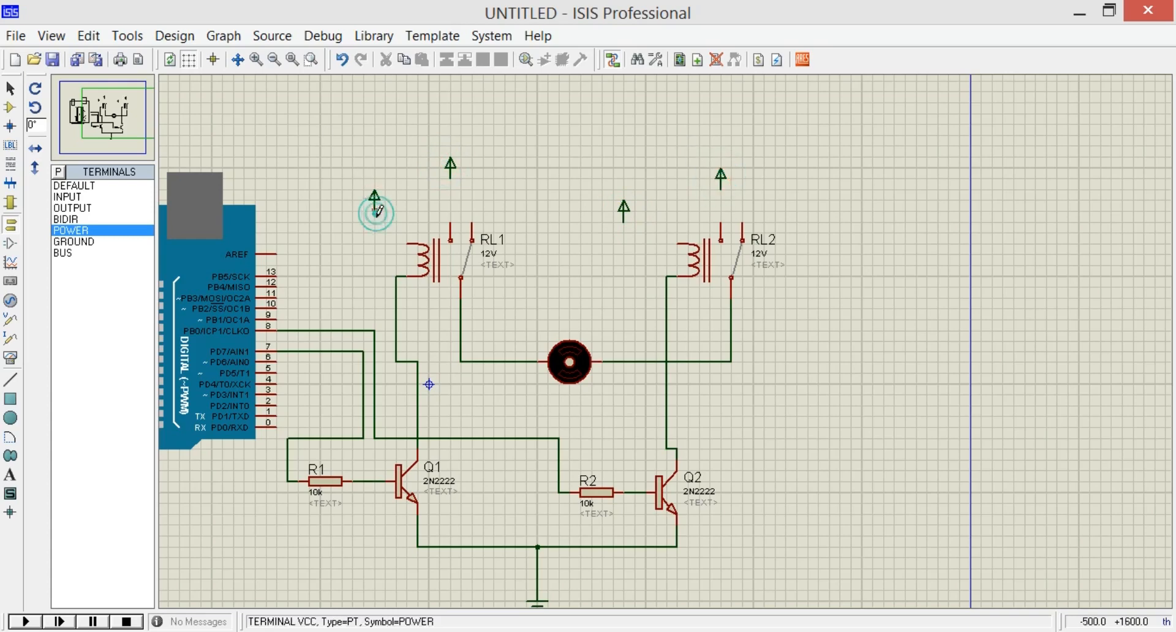
left_click(409, 242)
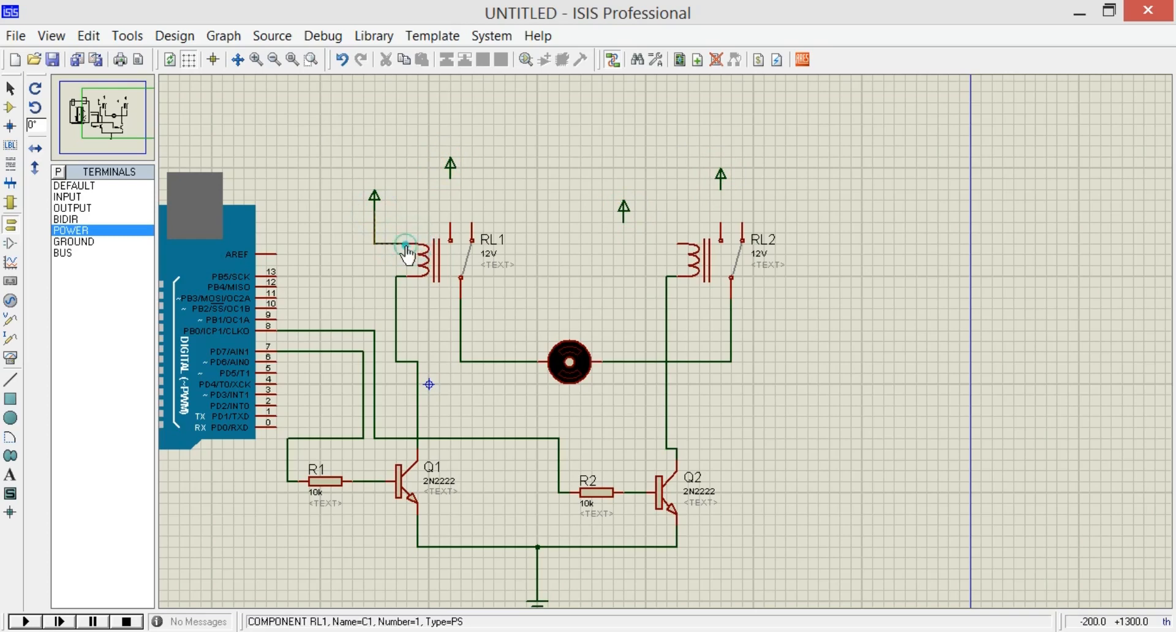
left_click(623, 216)
left_click(679, 244)
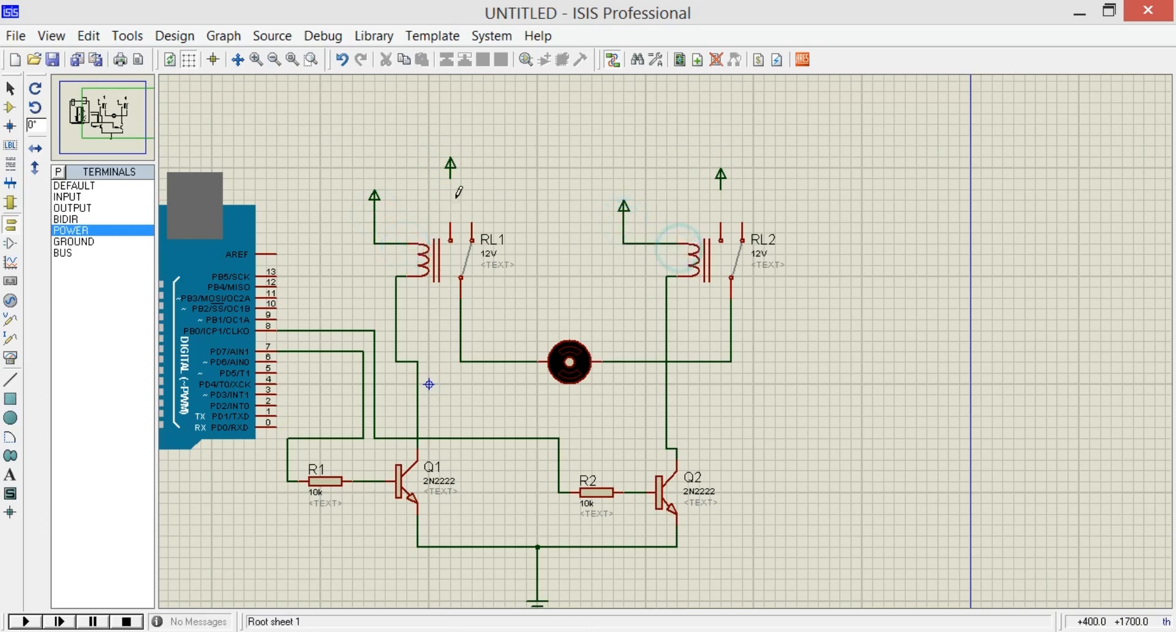
Step: Label the power terminal on the RL1 coil +12v and the one on the RL2 coil +12V
double_click(373, 194)
left_click(495, 146)
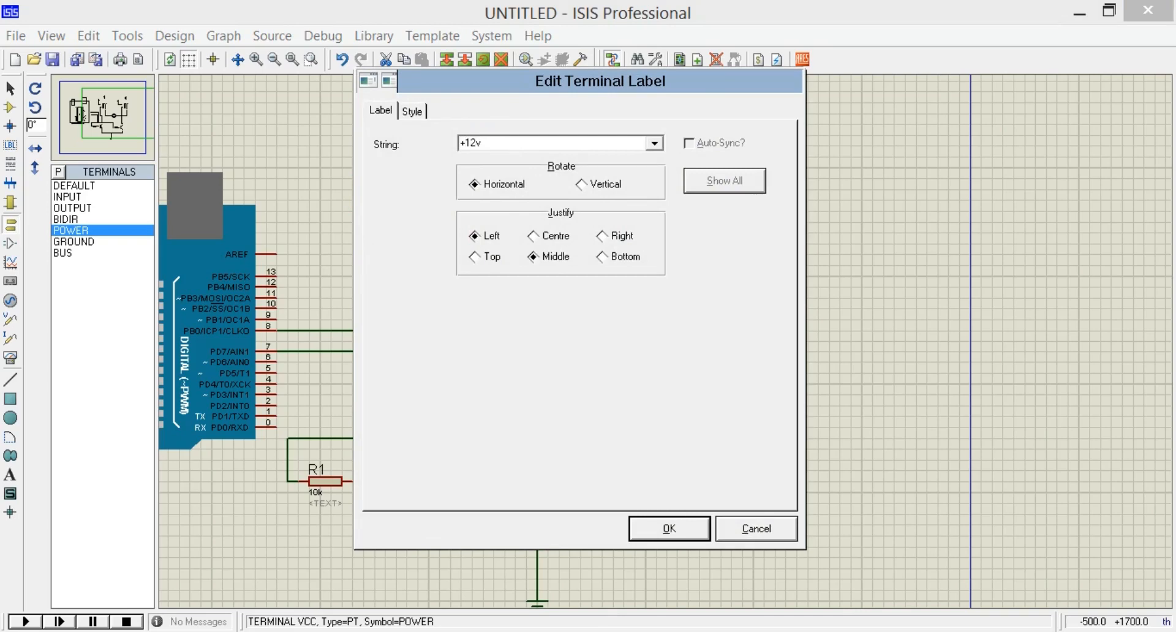
key("Return")
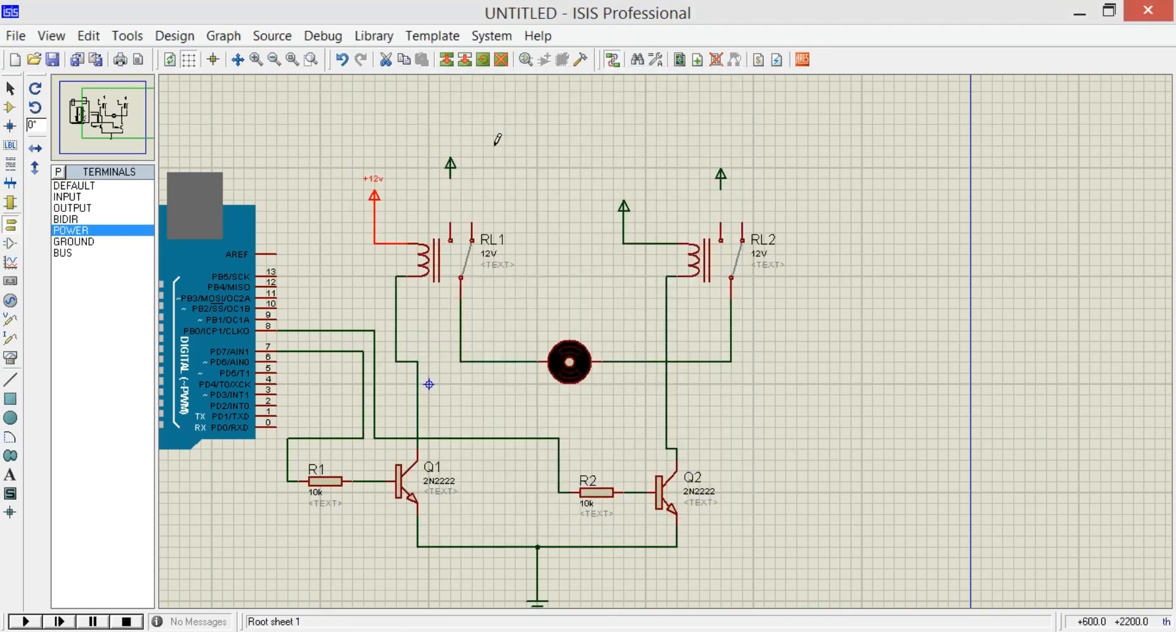
double_click(621, 195)
left_click(653, 142)
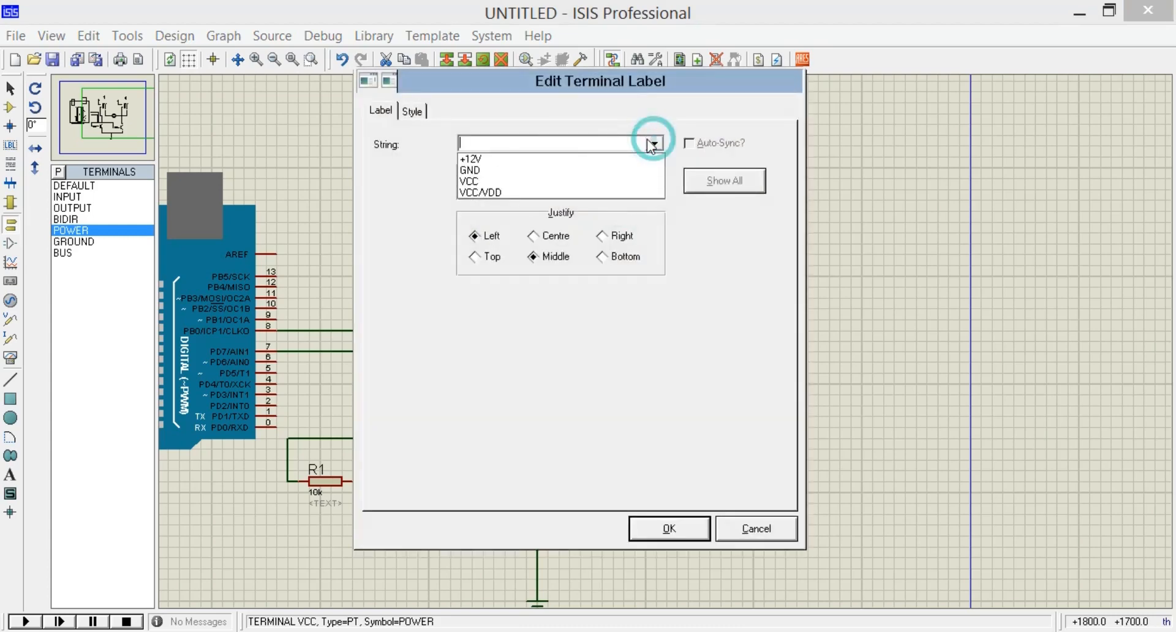
left_click(472, 158)
left_click(667, 527)
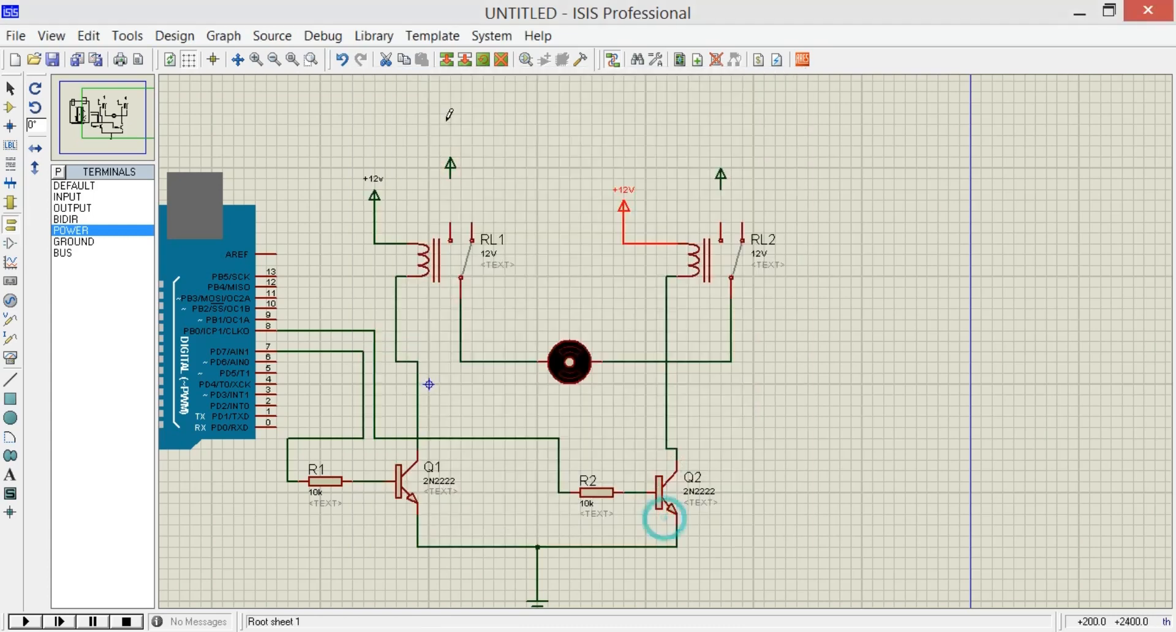
Step: Label the two power terminals above the contacts of RL1 and RL2 as +12V
left_click(450, 165)
left_click(451, 166)
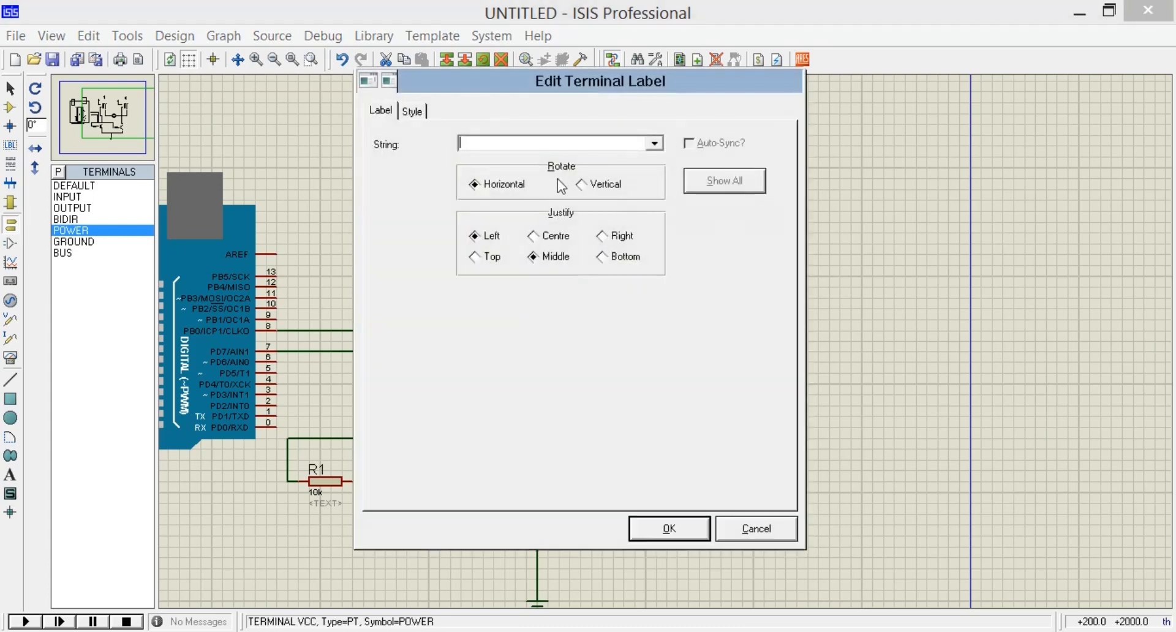
left_click(654, 143)
left_click(538, 159)
left_click(662, 525)
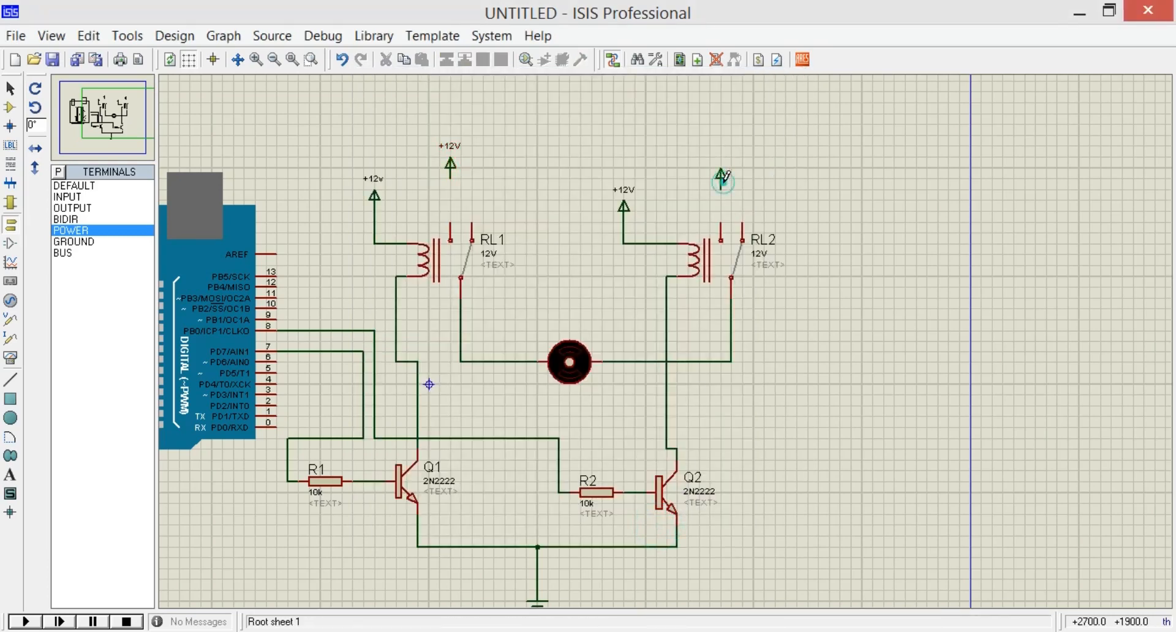
left_click(717, 173)
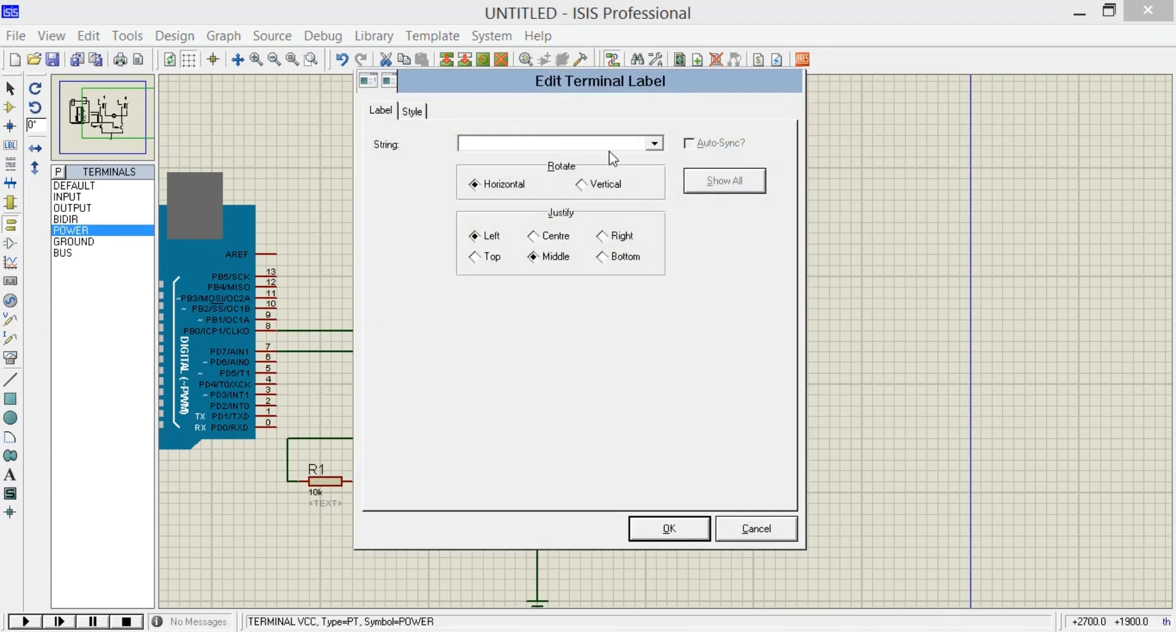
left_click(654, 143)
left_click(539, 157)
left_click(674, 519)
left_click(552, 207)
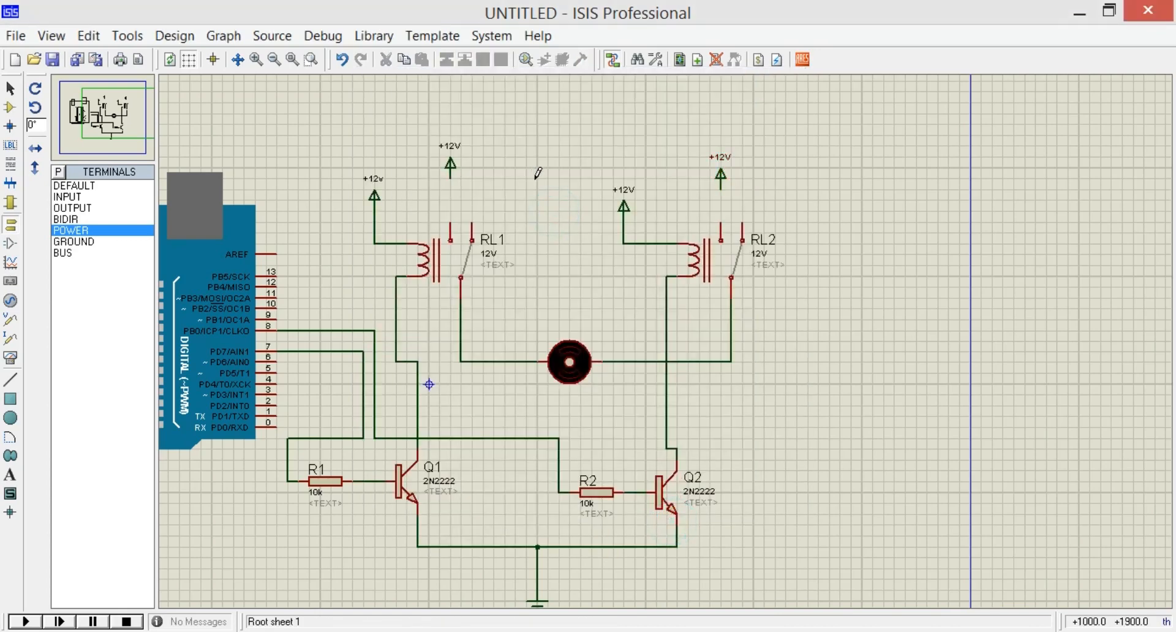
Step: Wire the +12V terminals above the relay contacts to the normally open pins of RL1 and RL2
left_click(452, 177)
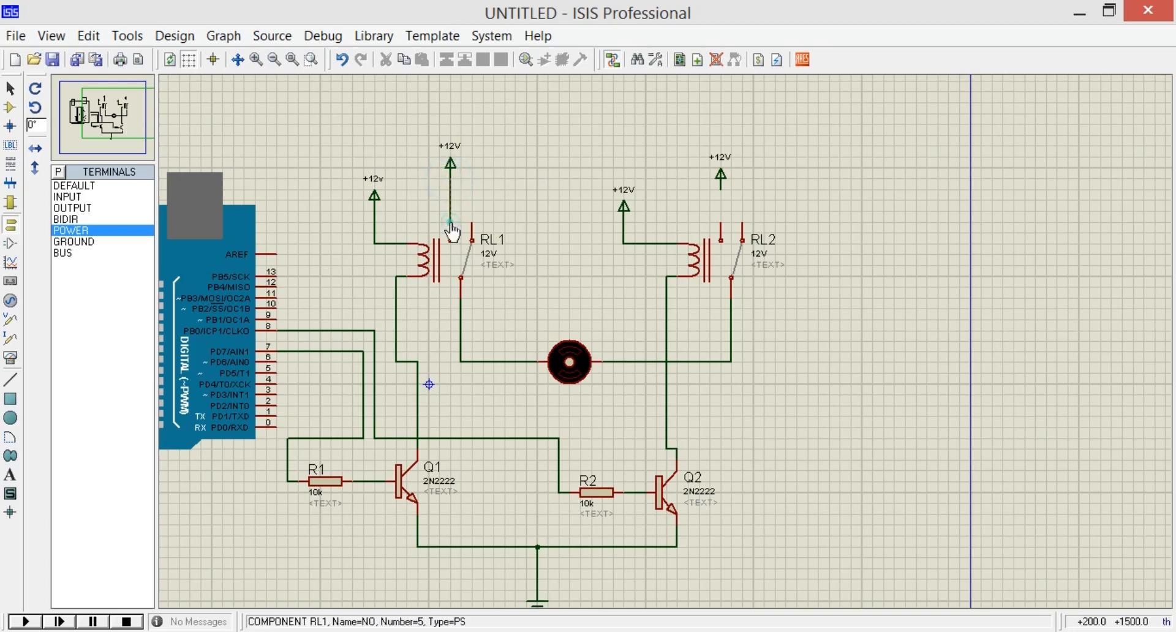
left_click(452, 229)
left_click(722, 182)
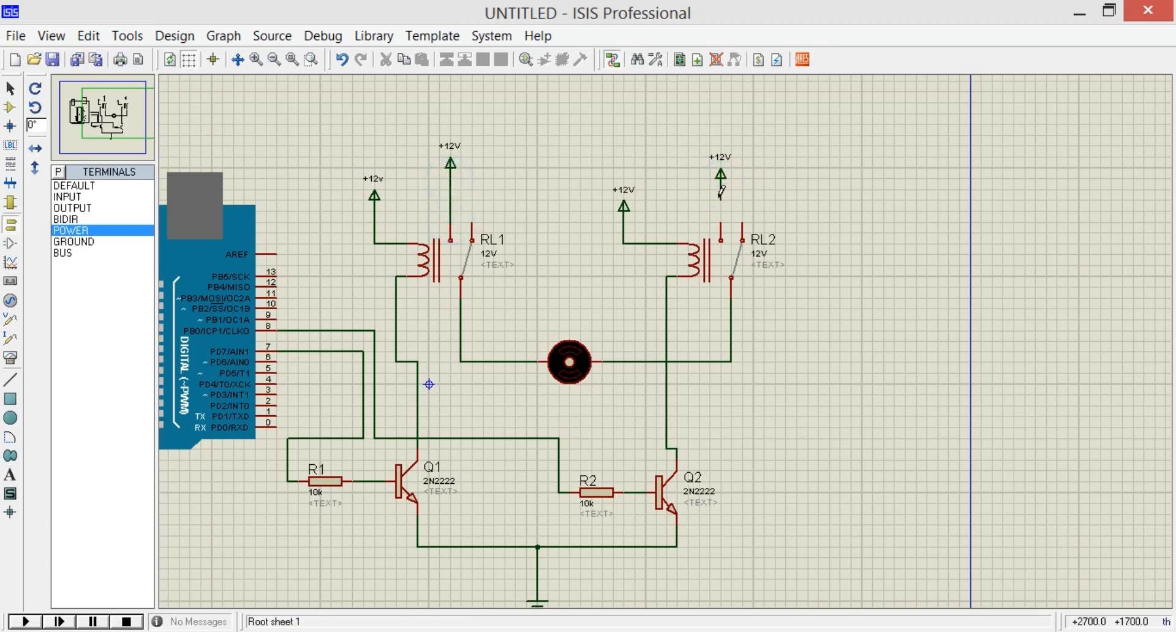
left_click(721, 228)
Step: Place a GROUND terminal near the contacts of each relay and wire them to the normally closed pins of RL1 and RL2
left_click(74, 241)
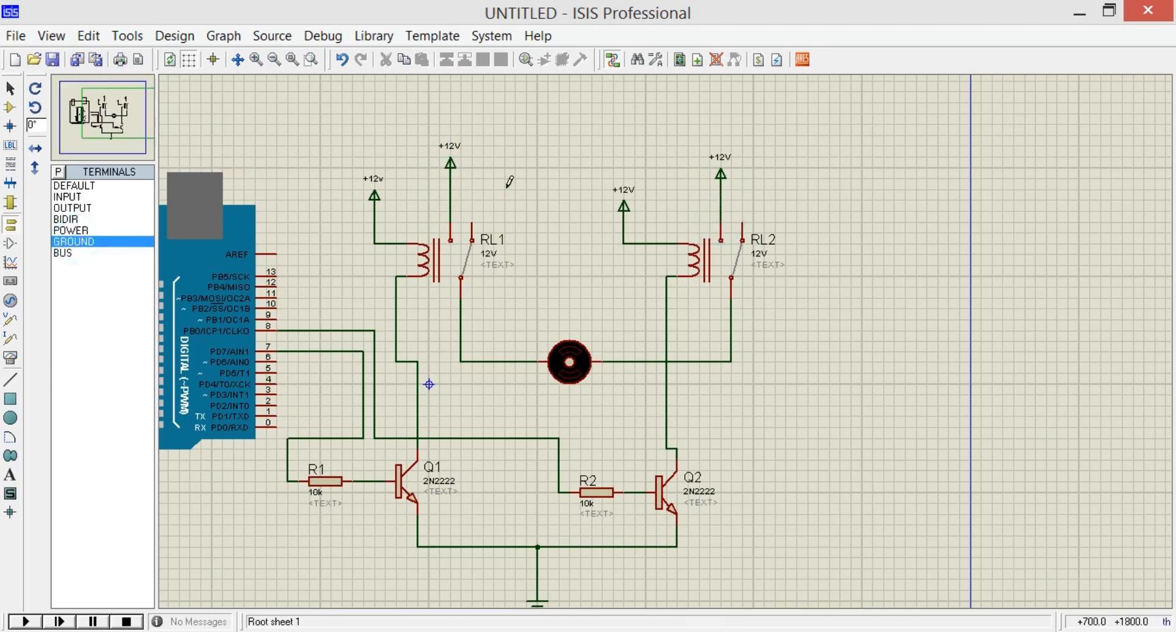
left_click(524, 176)
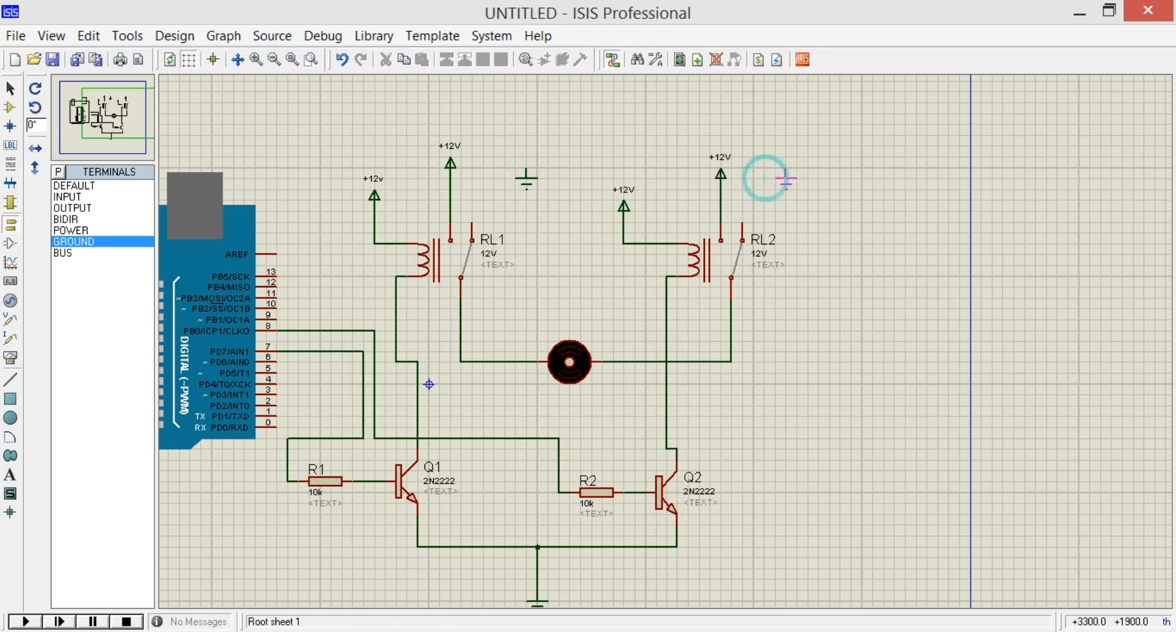
left_click(796, 177)
left_click(796, 171)
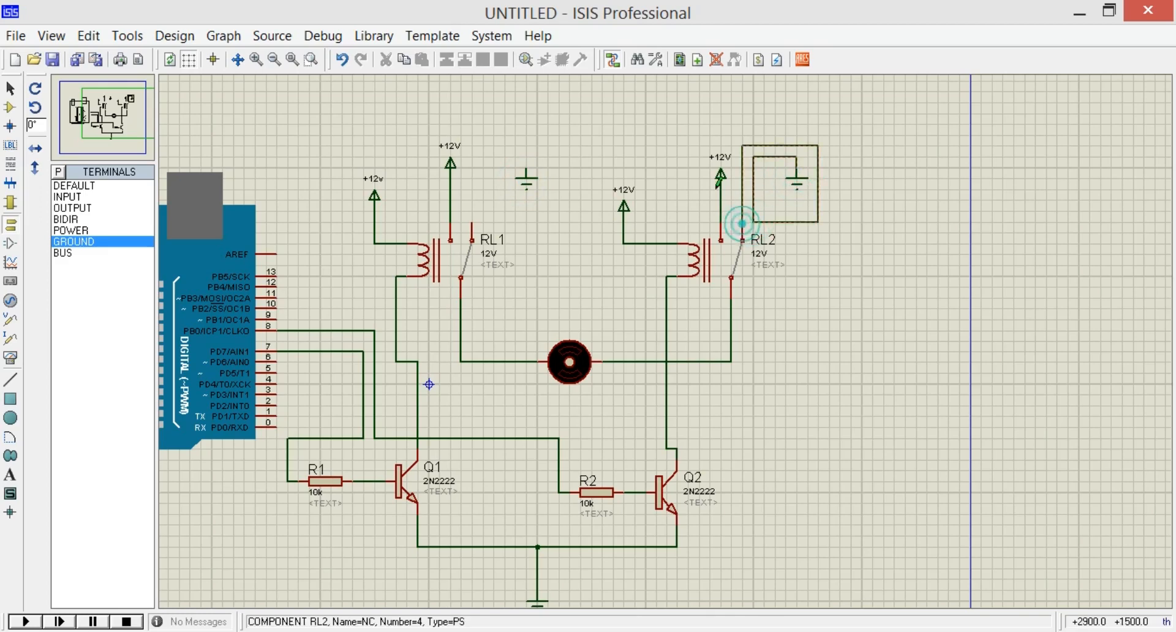
left_click(742, 224)
Step: Examine the complete circuit, following the paths from Arduino pins 7 and 8 through transistors and relays to the motor
scroll(534, 156, "down", 2)
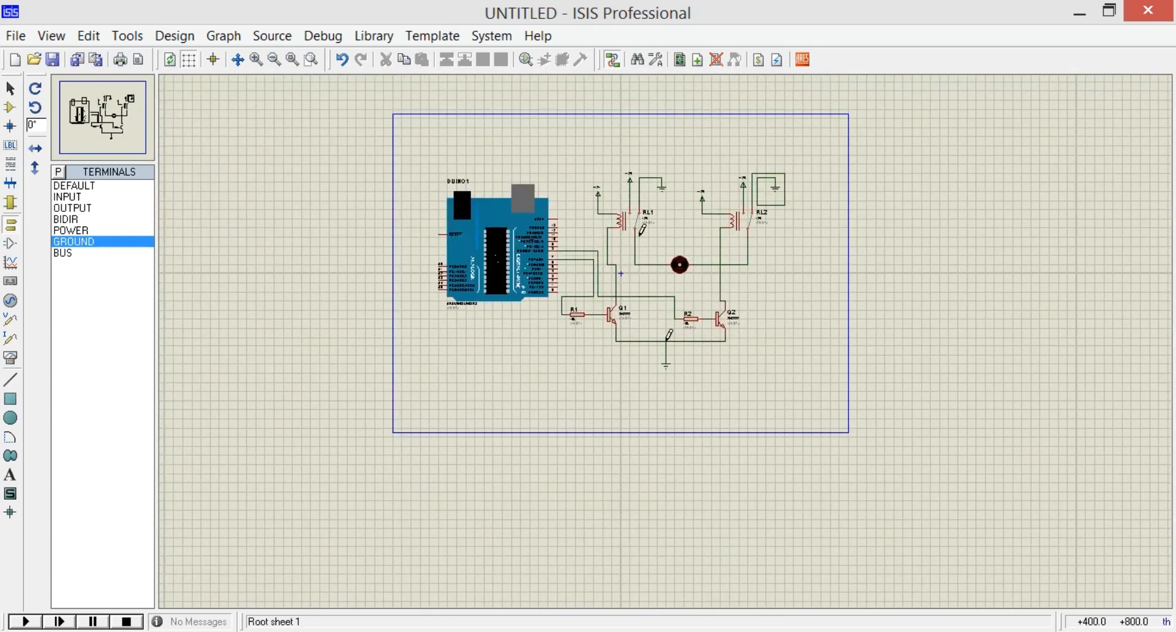
scroll(669, 335, "up", 3)
scroll(669, 336, "down", 1)
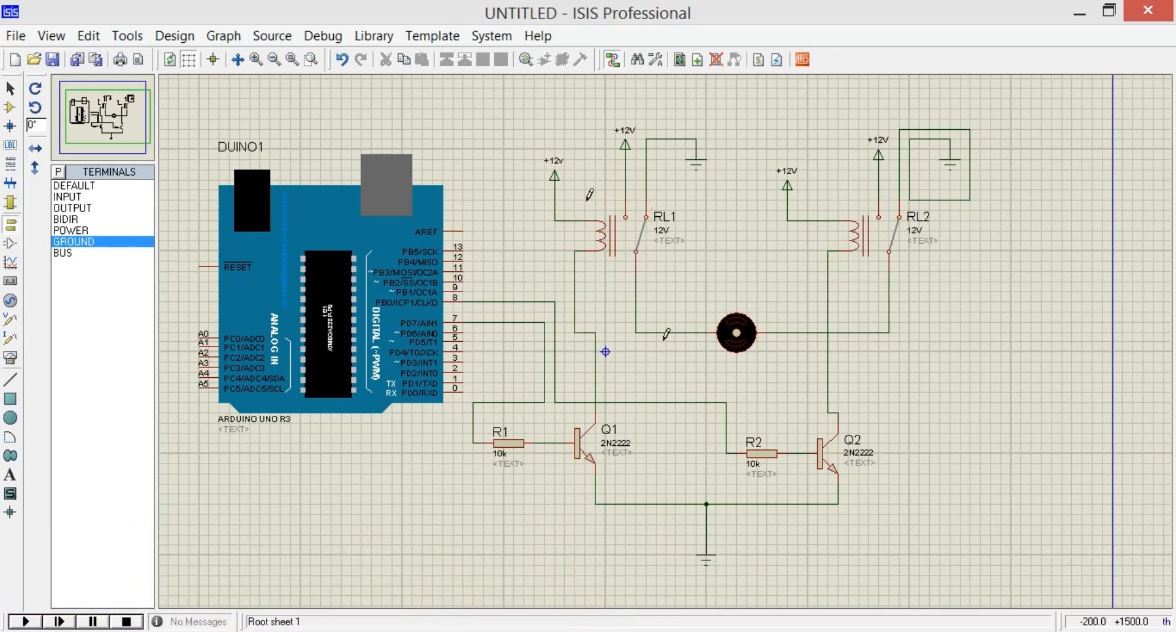
scroll(667, 334, "up", 1)
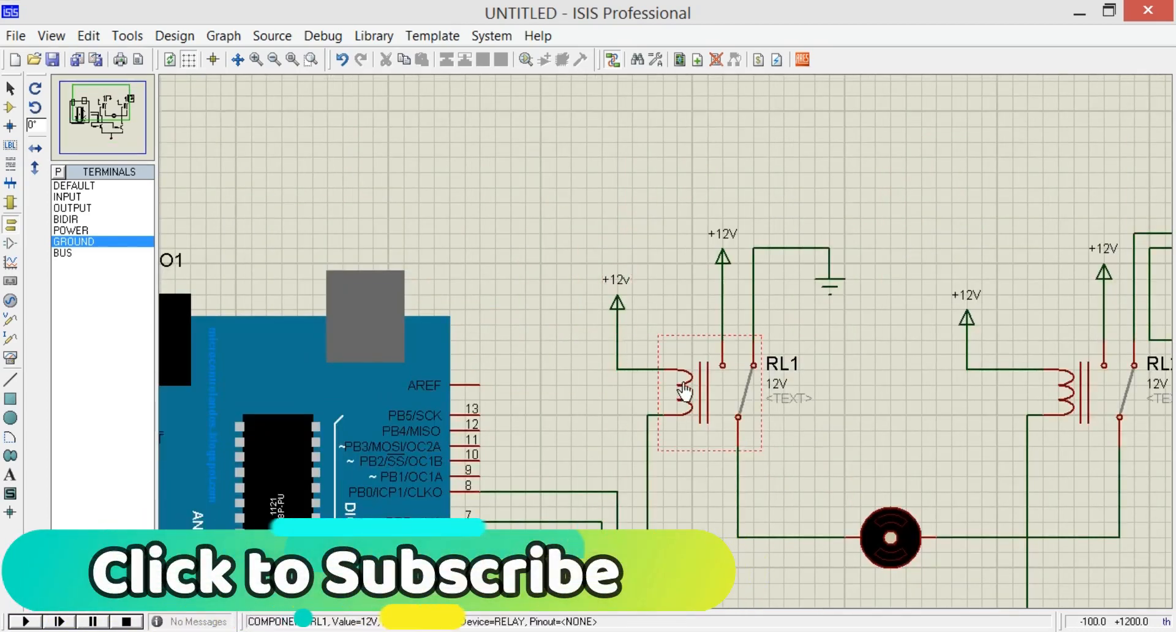
scroll(667, 343, "down", 3)
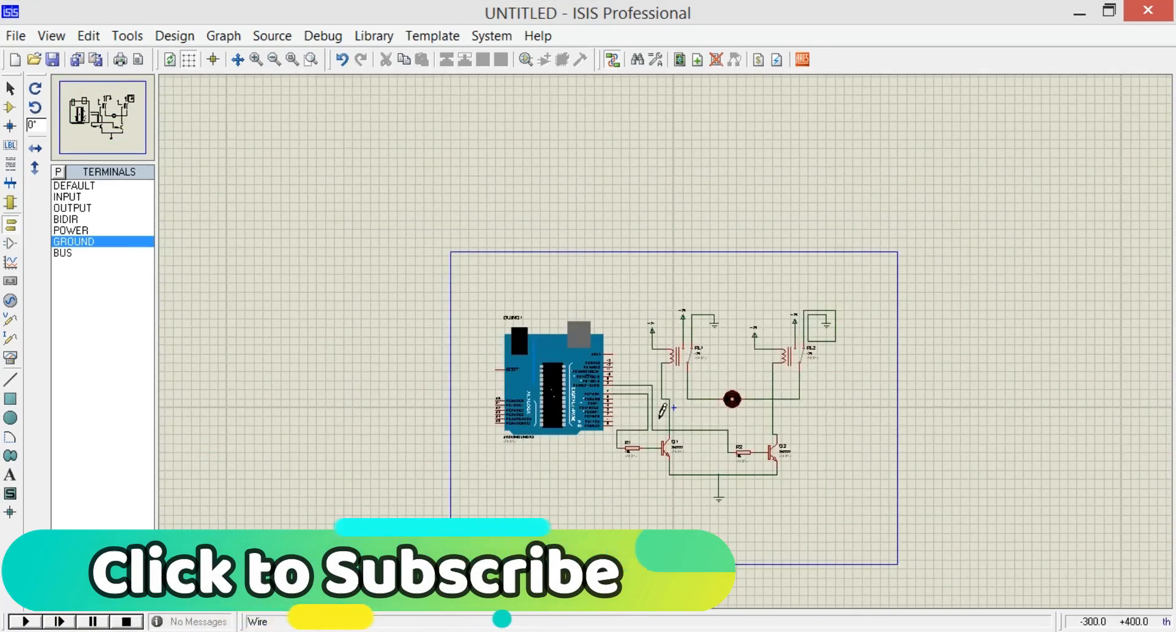
scroll(662, 438, "up", 3)
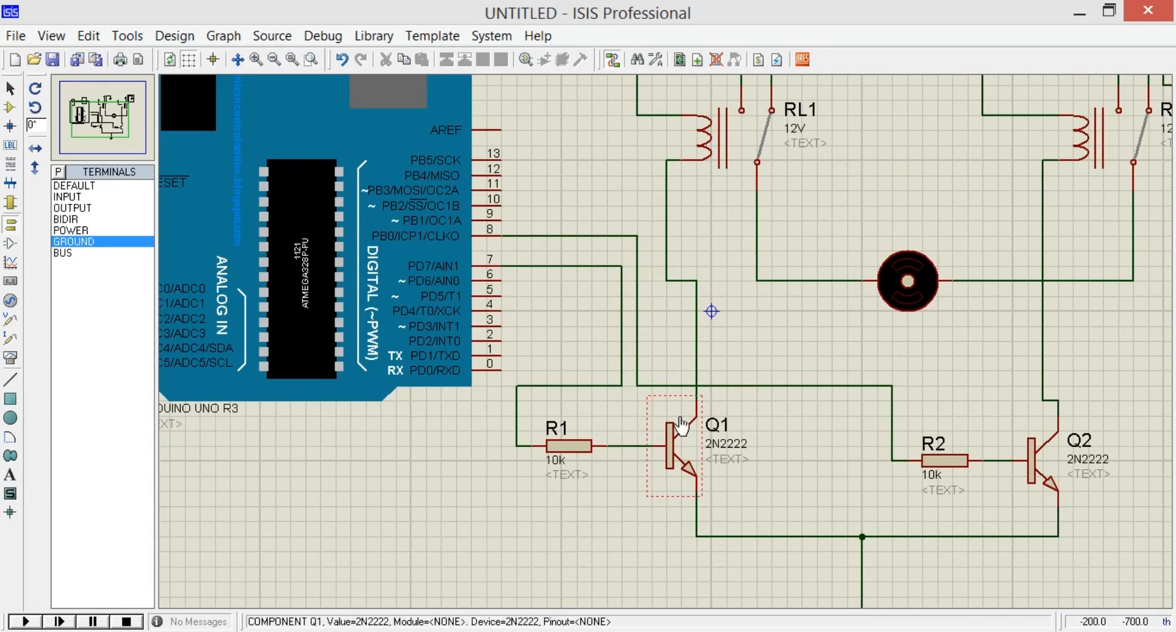
scroll(687, 423, "down", 1)
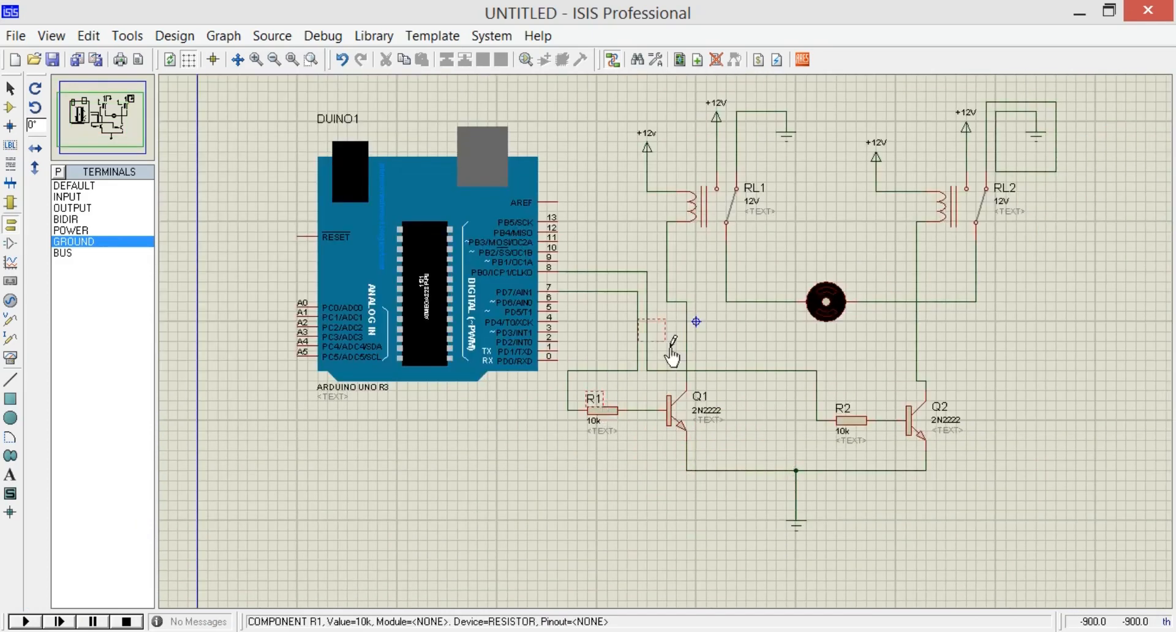
scroll(673, 350, "up", 1)
scroll(662, 364, "down", 1)
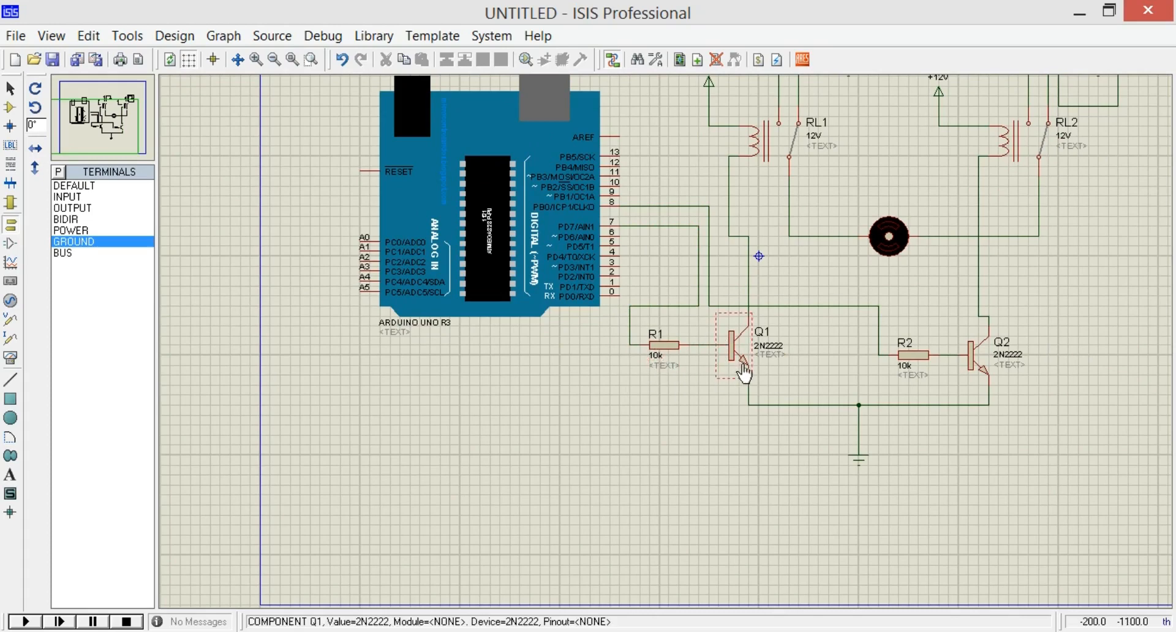
scroll(791, 170, "up", 1)
scroll(669, 334, "up", 1)
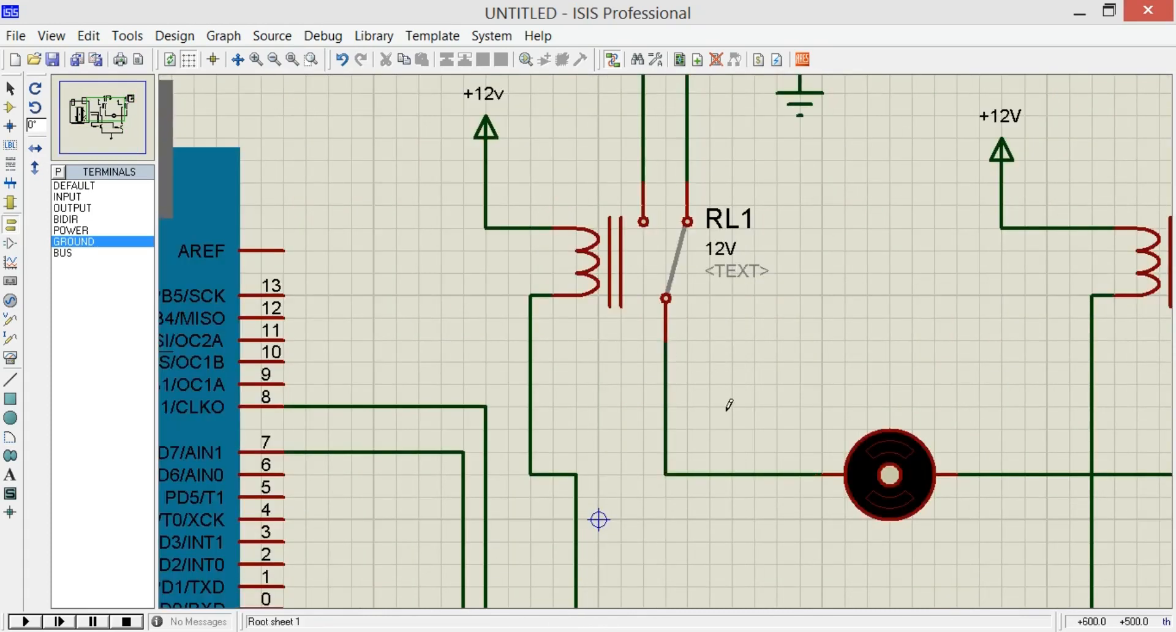
scroll(728, 404, "down", 3)
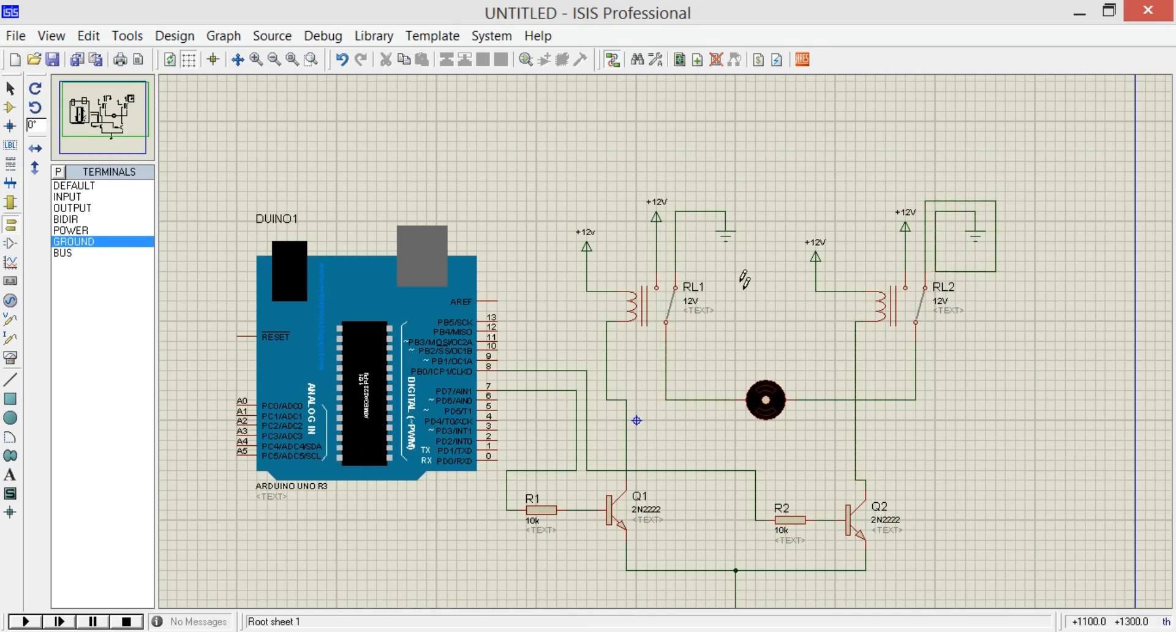
scroll(707, 207, "down", 2)
scroll(775, 486, "up", 1)
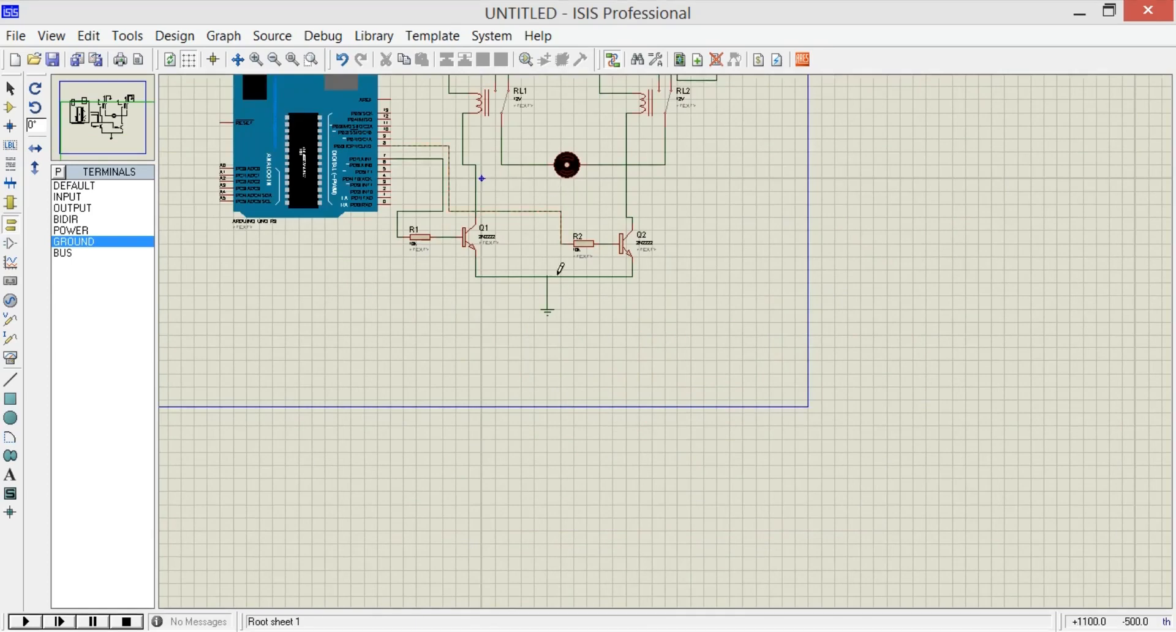
scroll(580, 239, "down", 1)
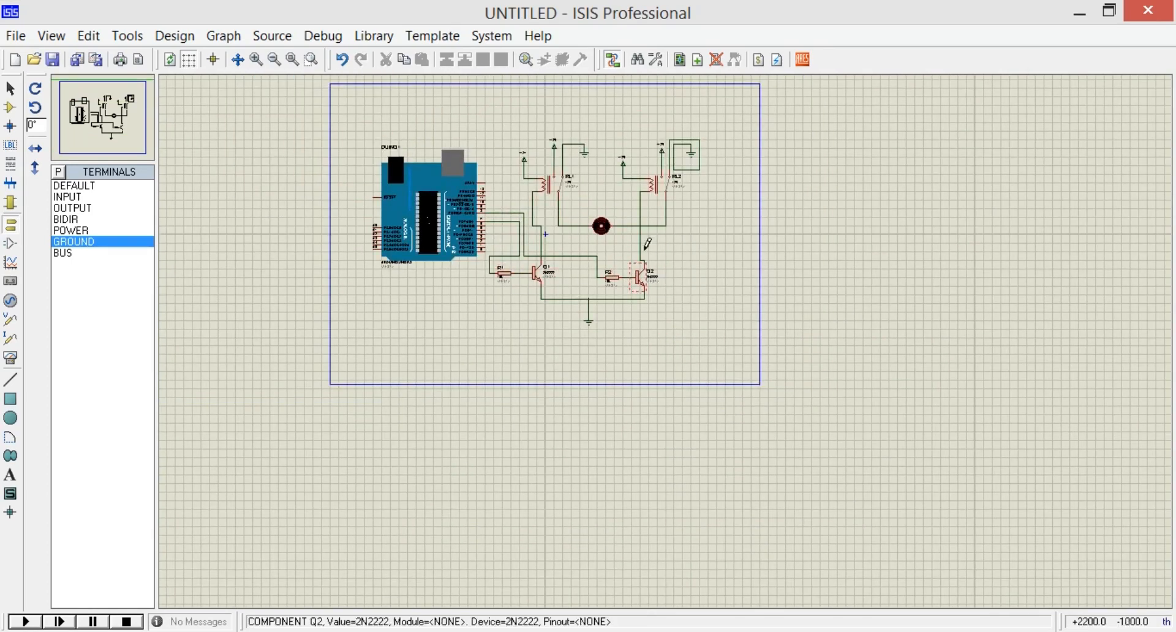
Step: Inspect the relay contacts, their +12V and ground connections, and the motor wiring between RL1 and RL2
scroll(514, 275, "up", 1)
scroll(687, 422, "up", 1)
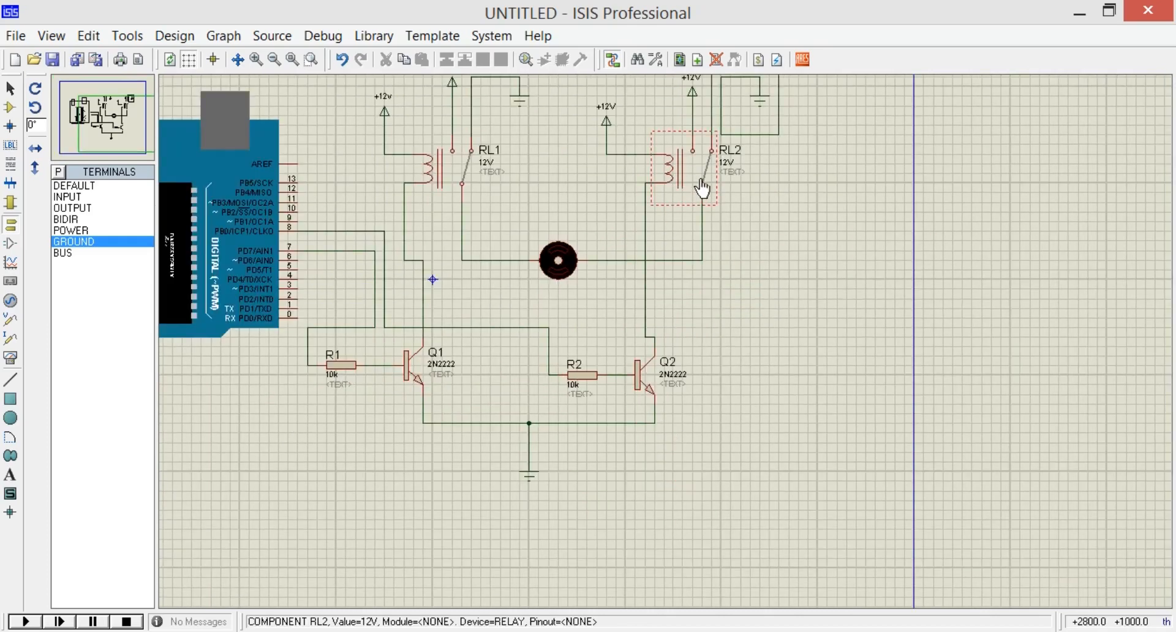
scroll(694, 114, "down", 1)
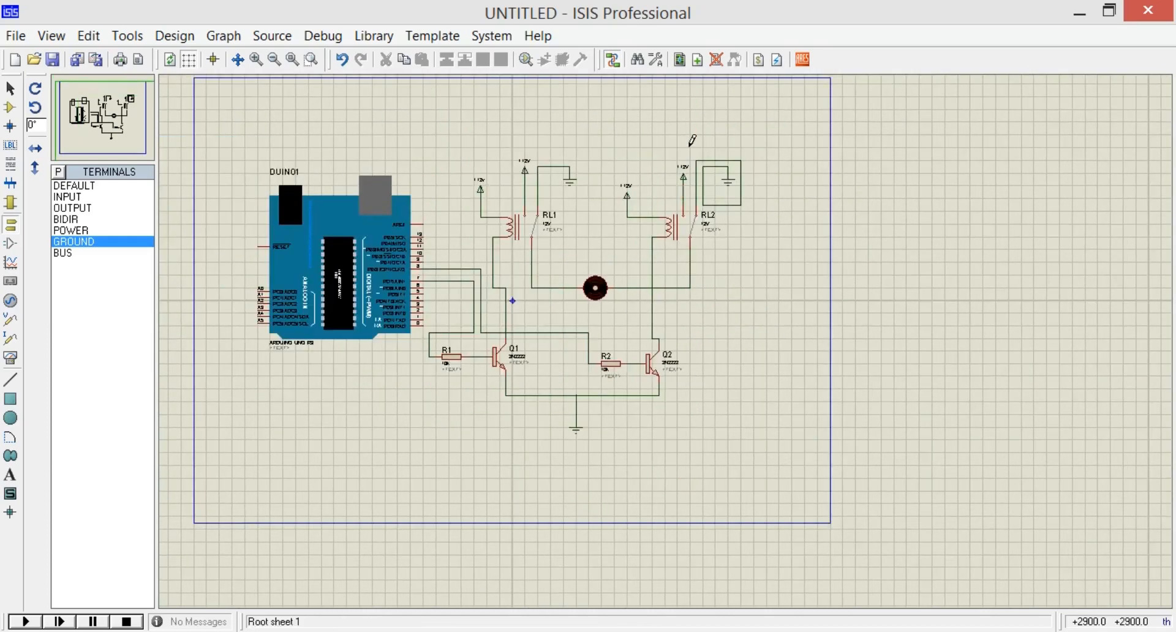
scroll(691, 131, "up", 1)
scroll(640, 355, "down", 2)
scroll(631, 404, "up", 2)
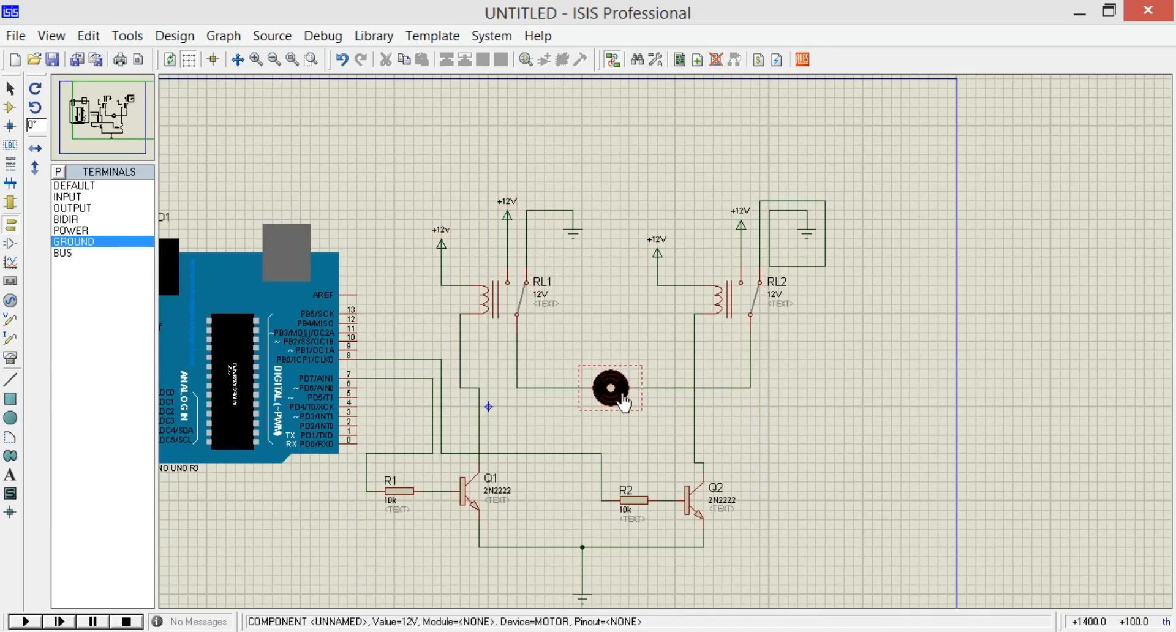
scroll(711, 230, "down", 2)
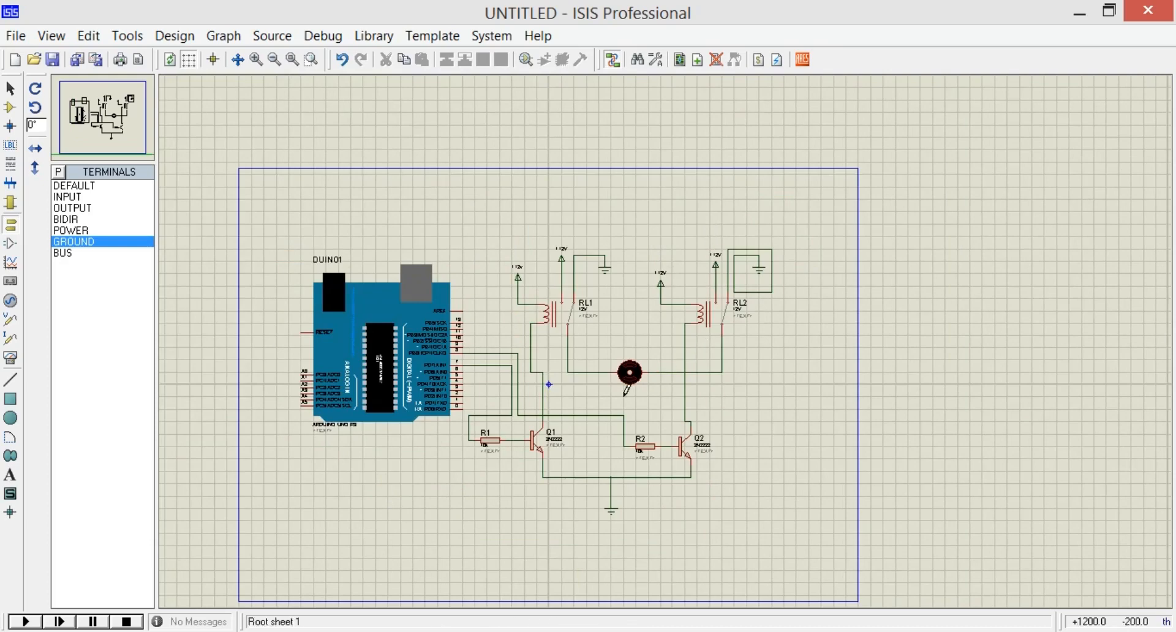
scroll(622, 299, "up", 2)
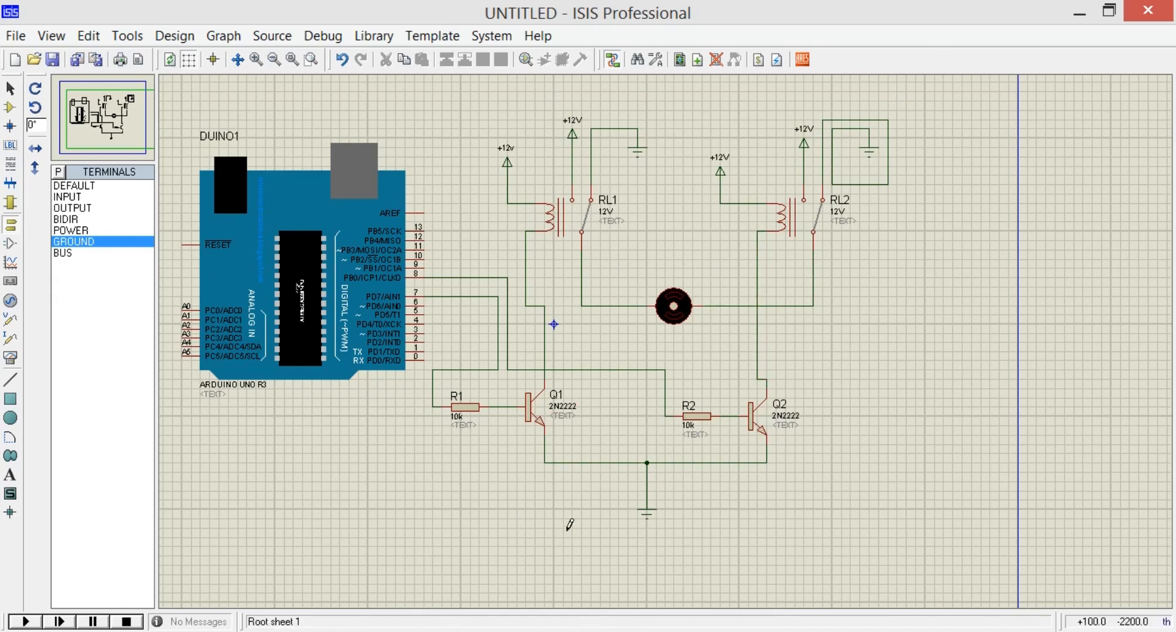
scroll(664, 331, "down", 2)
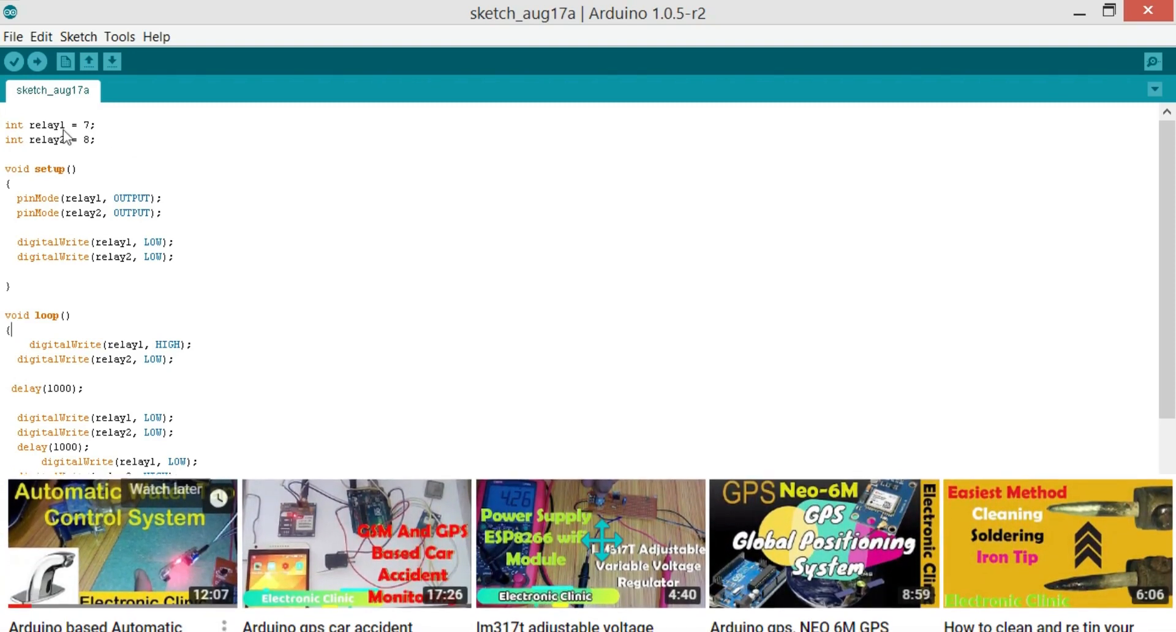
Step: Switch to the Arduino IDE and review the relay1 and relay2 pin declarations at the start of the sketch
left_click(93, 125)
left_click(6, 125, "shift")
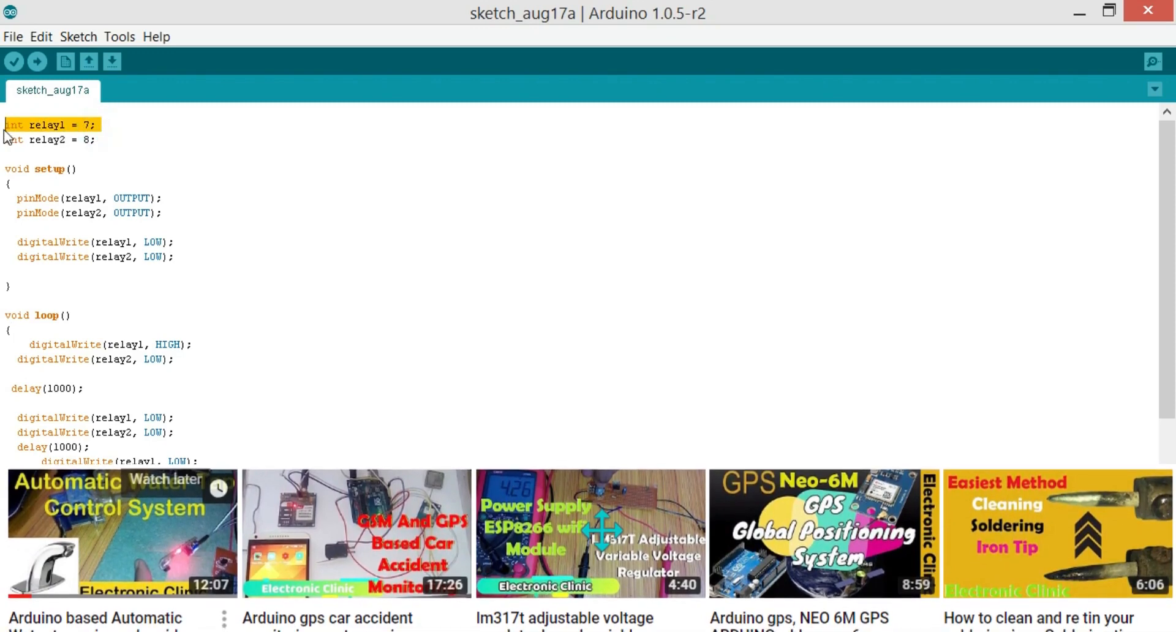
left_click(83, 125)
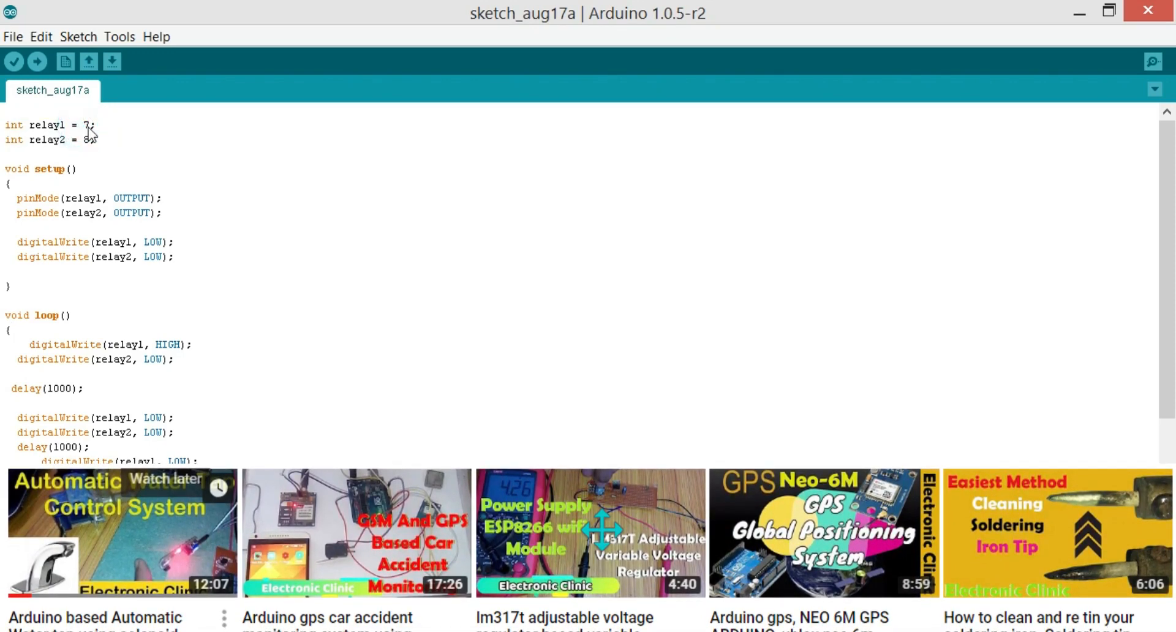
left_click(84, 125)
left_click(44, 140)
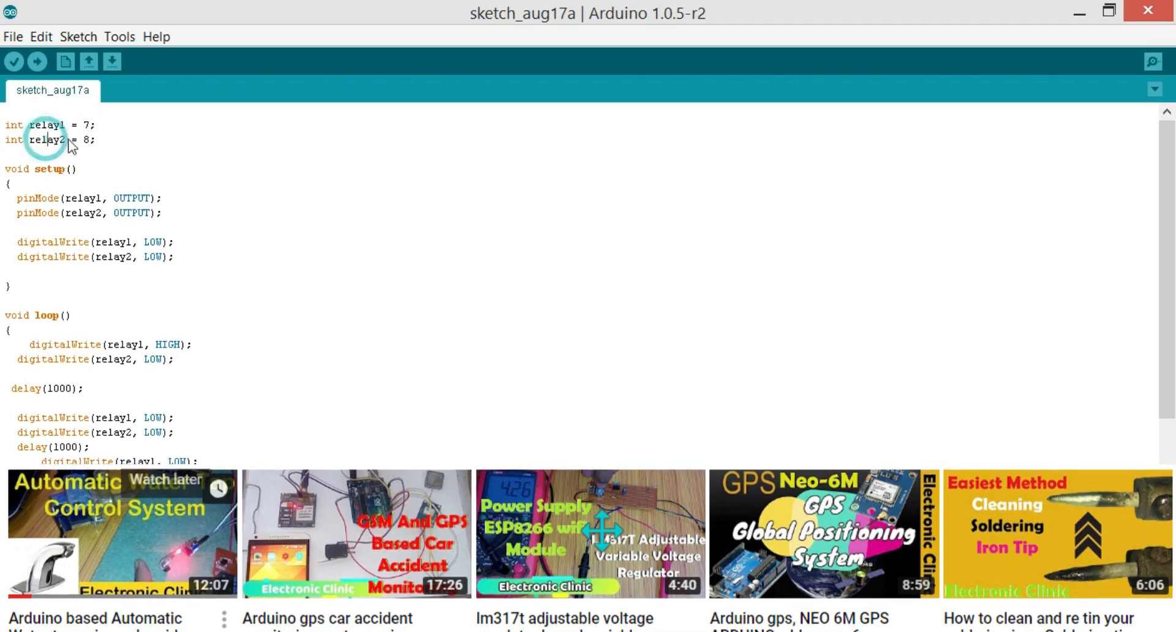
left_click(91, 140)
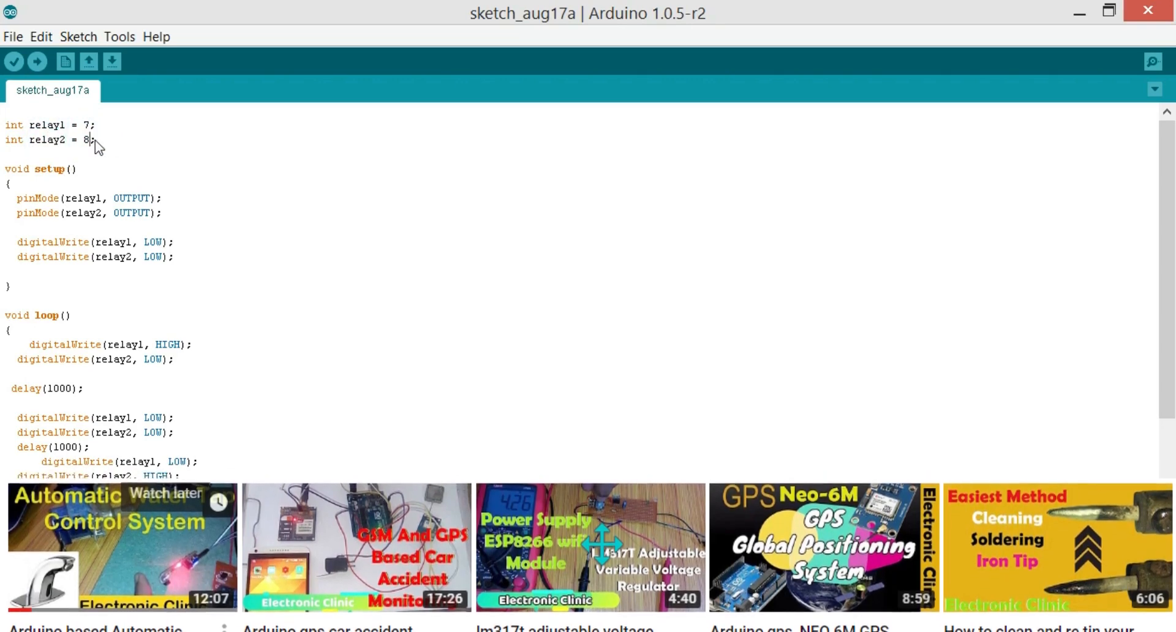
left_click(95, 140)
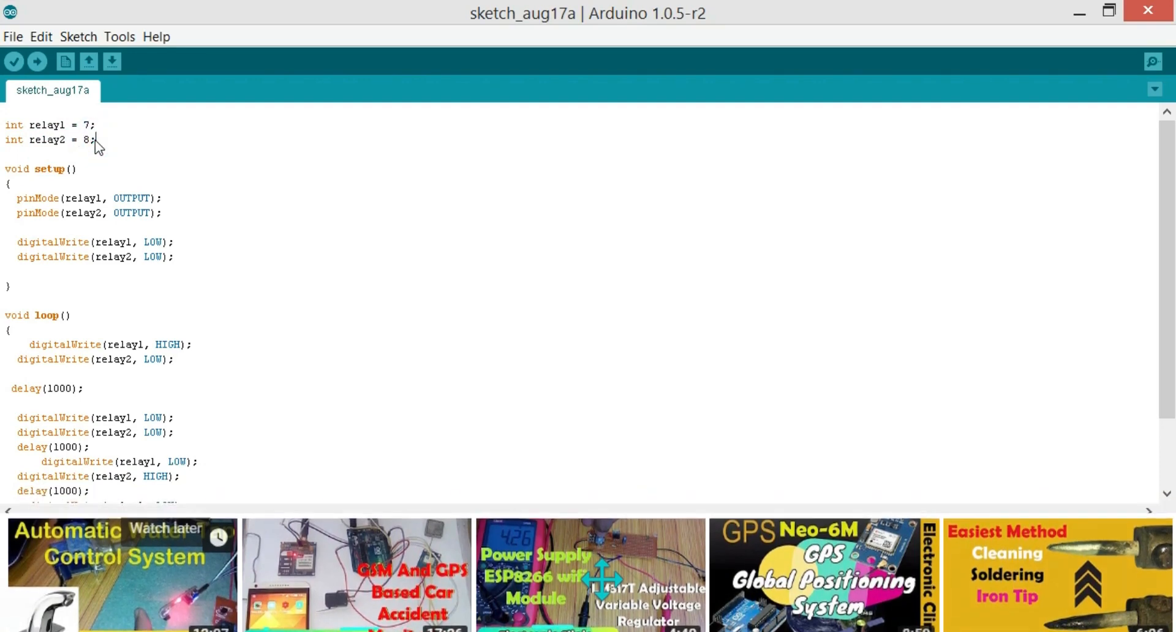
left_click(65, 155)
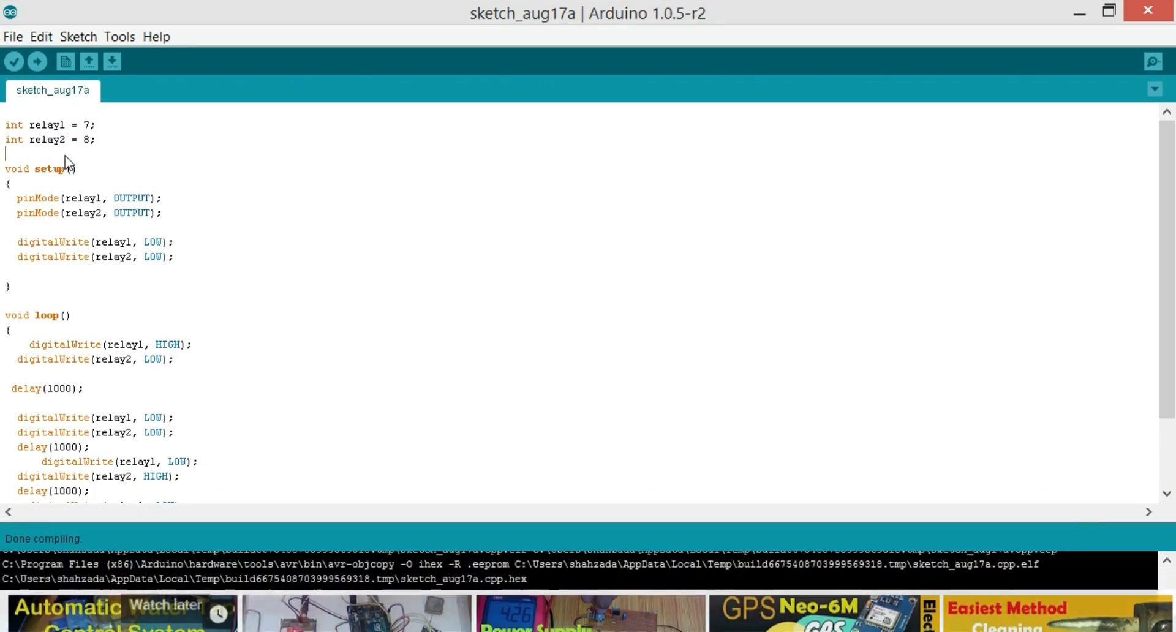
Step: Review the void setup() and void loop() function headers in the sketch
left_click_drag(78, 169, 11, 172)
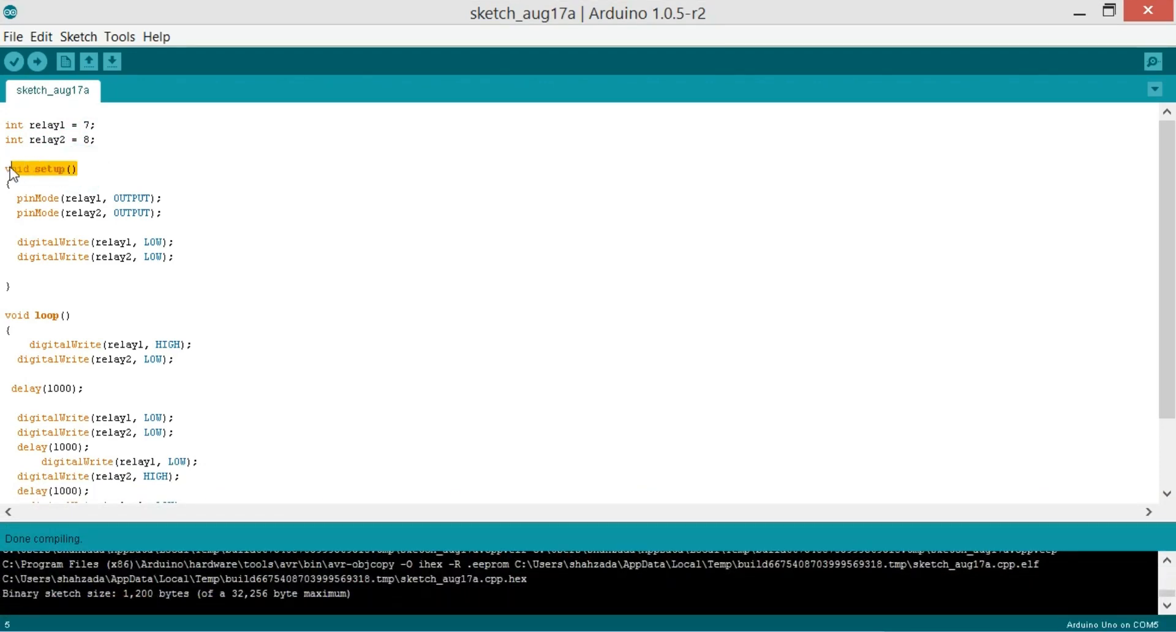
left_click_drag(74, 317, 6, 323)
left_click(61, 178)
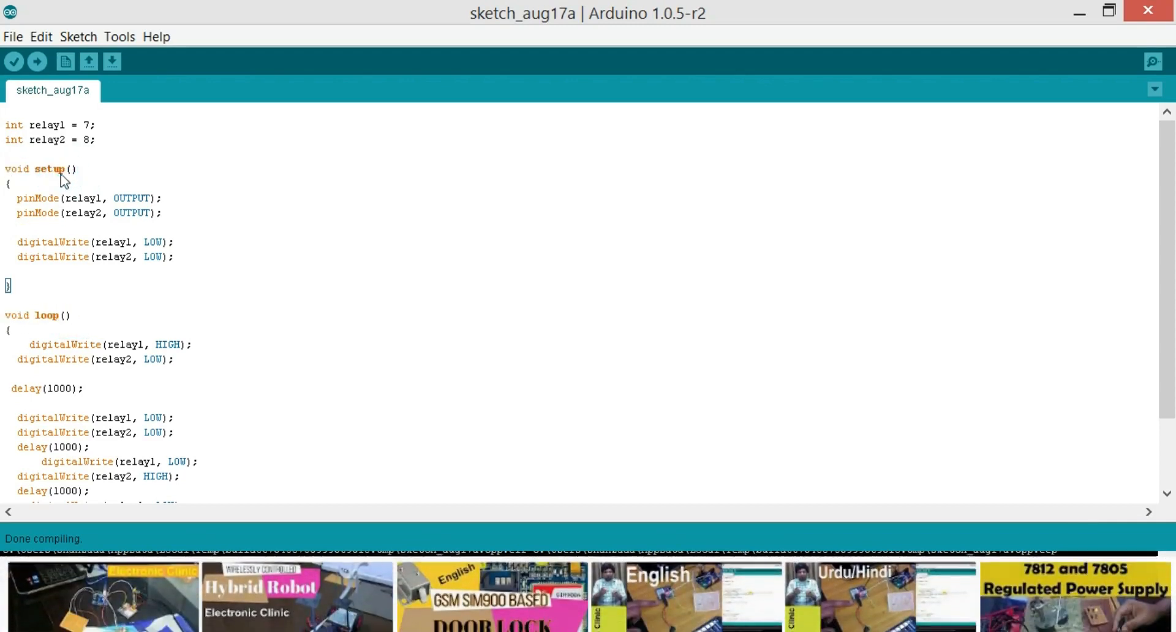
left_click(57, 166)
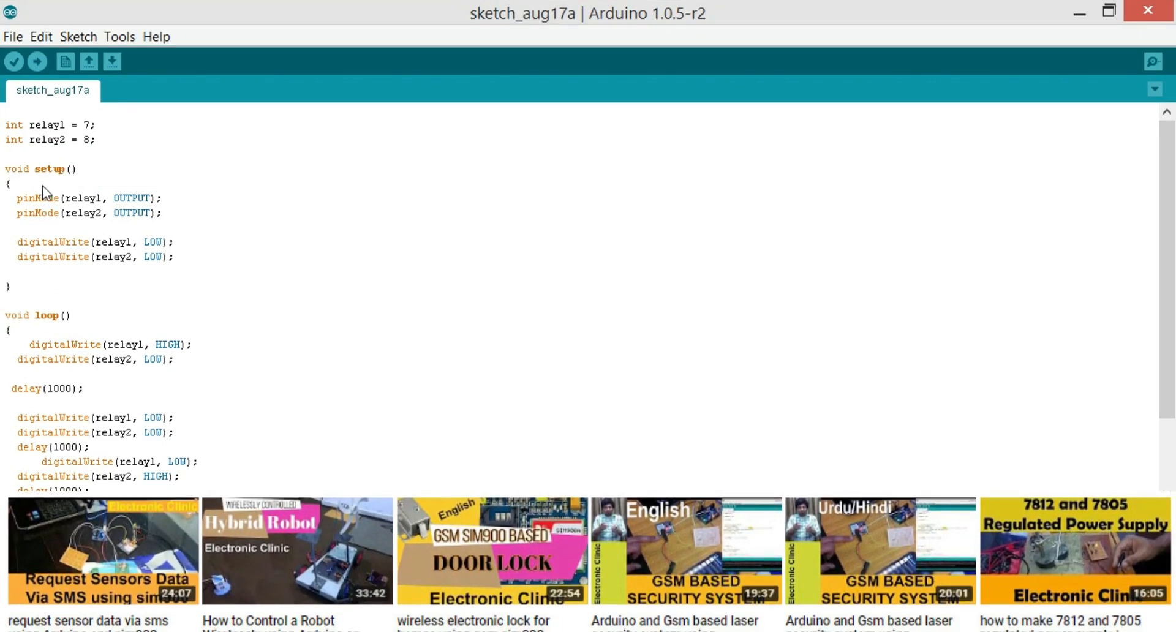
left_click(17, 169)
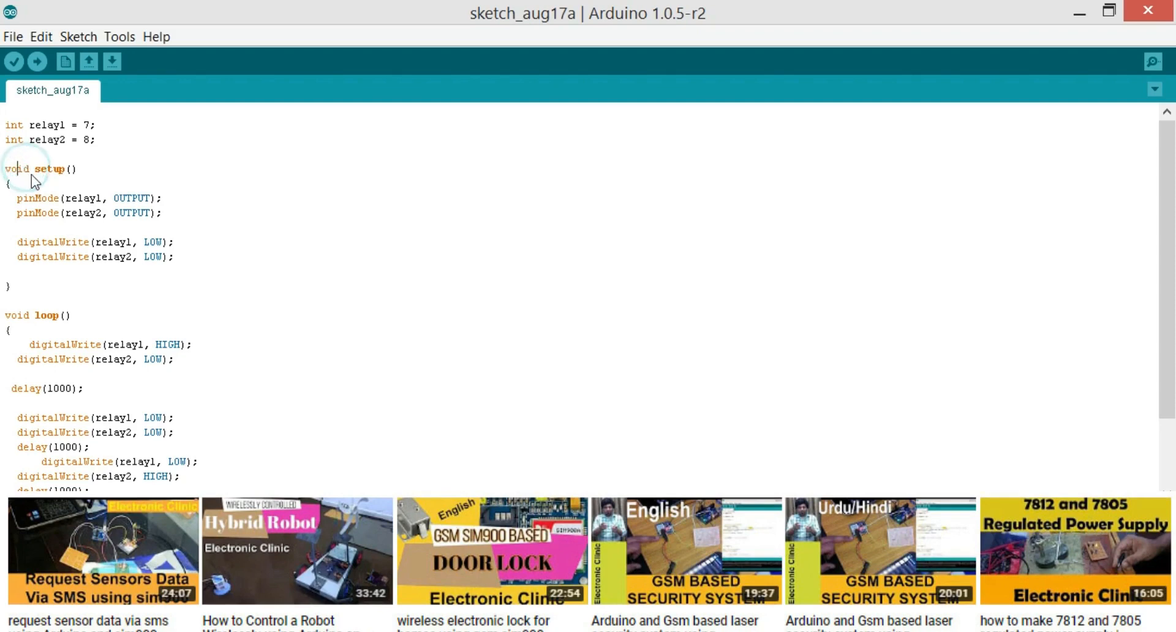
Step: Insert a blank line after the opening brace of the setup() function
left_click(72, 170)
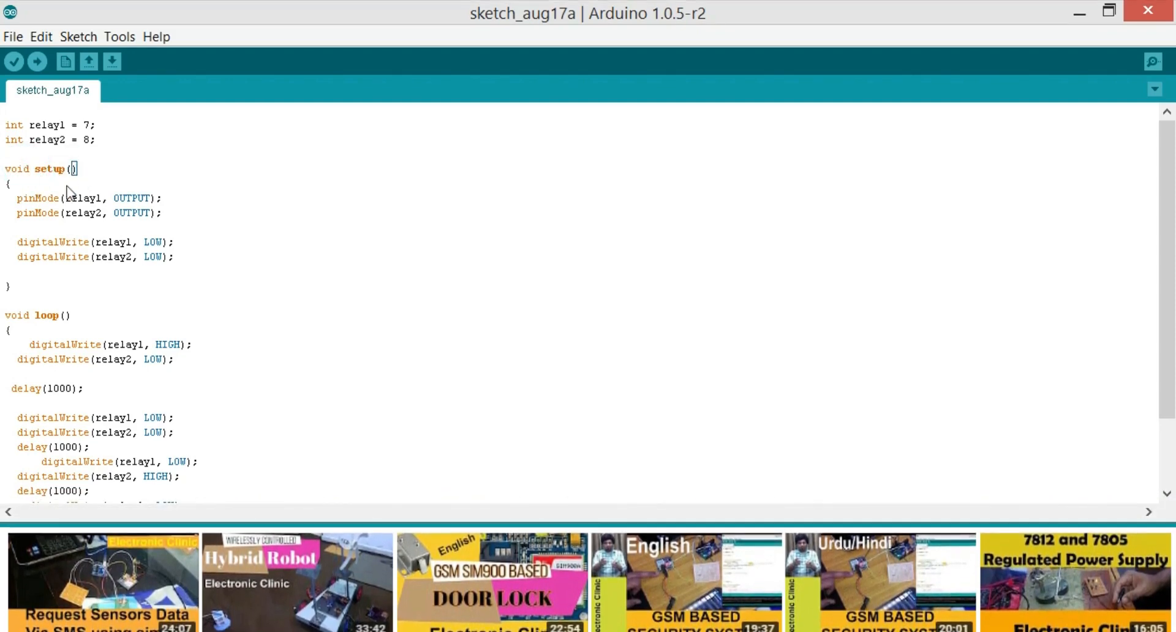
left_click(25, 183)
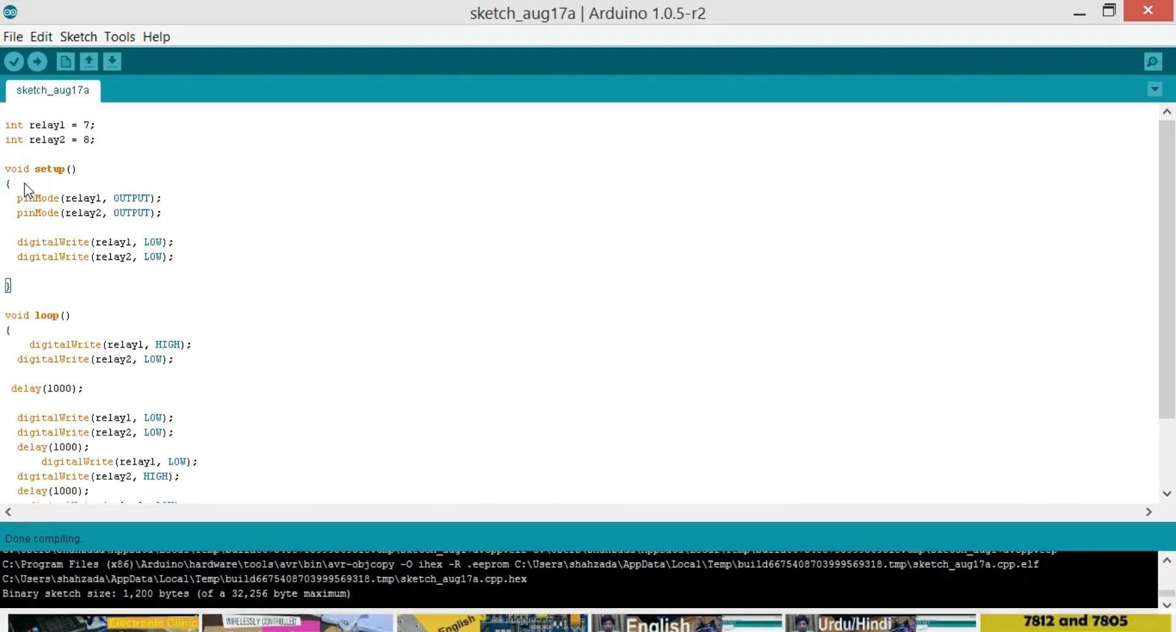
key("Return")
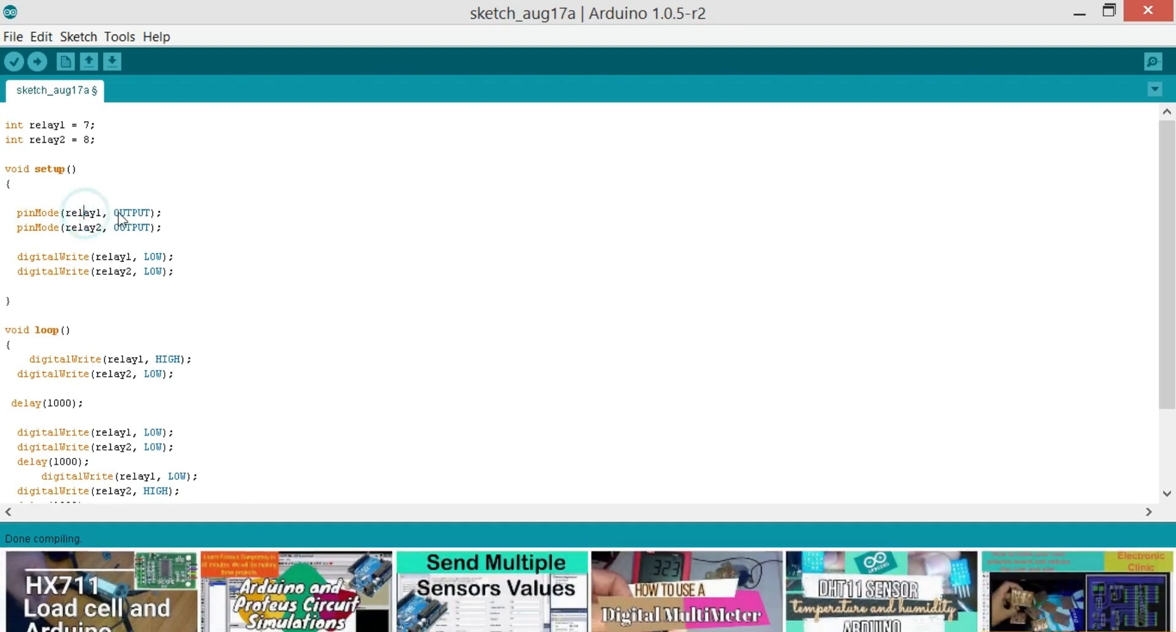
Step: Read through the two pinMode statements that configure relay1 and relay2 as OUTPUT
left_click(131, 212)
left_click(82, 213)
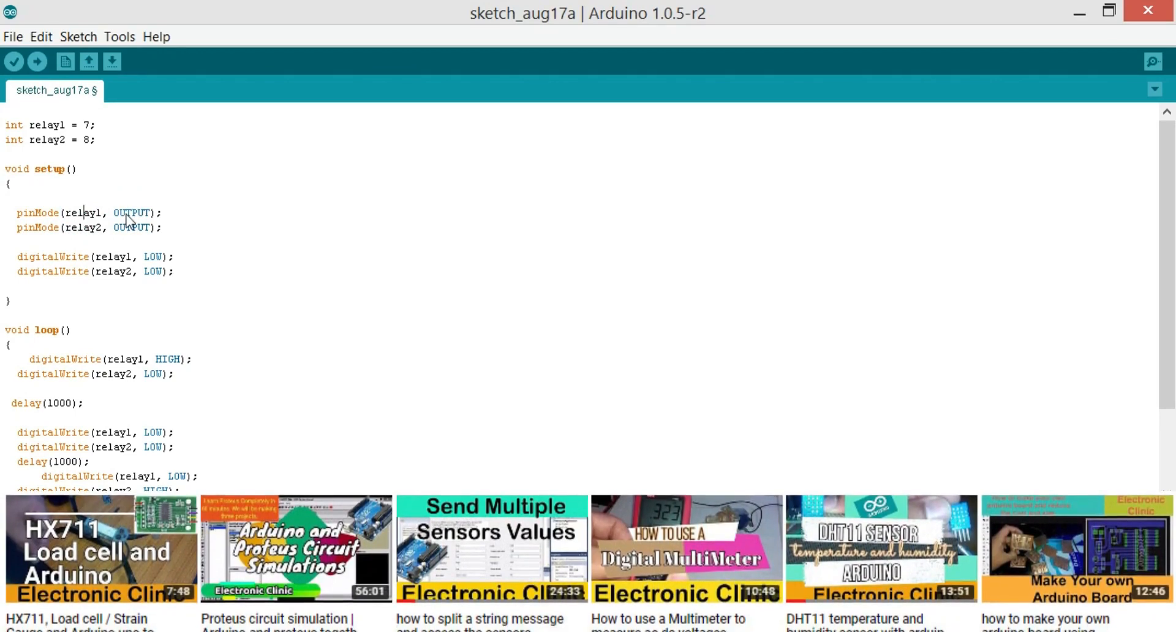
left_click(128, 213)
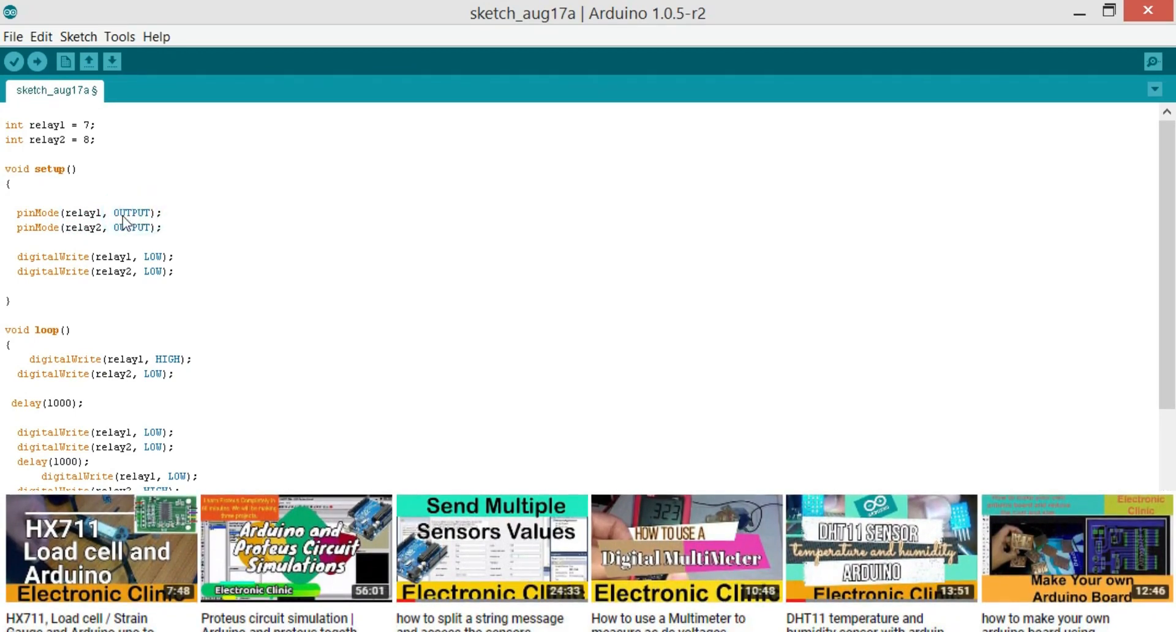
left_click(85, 214)
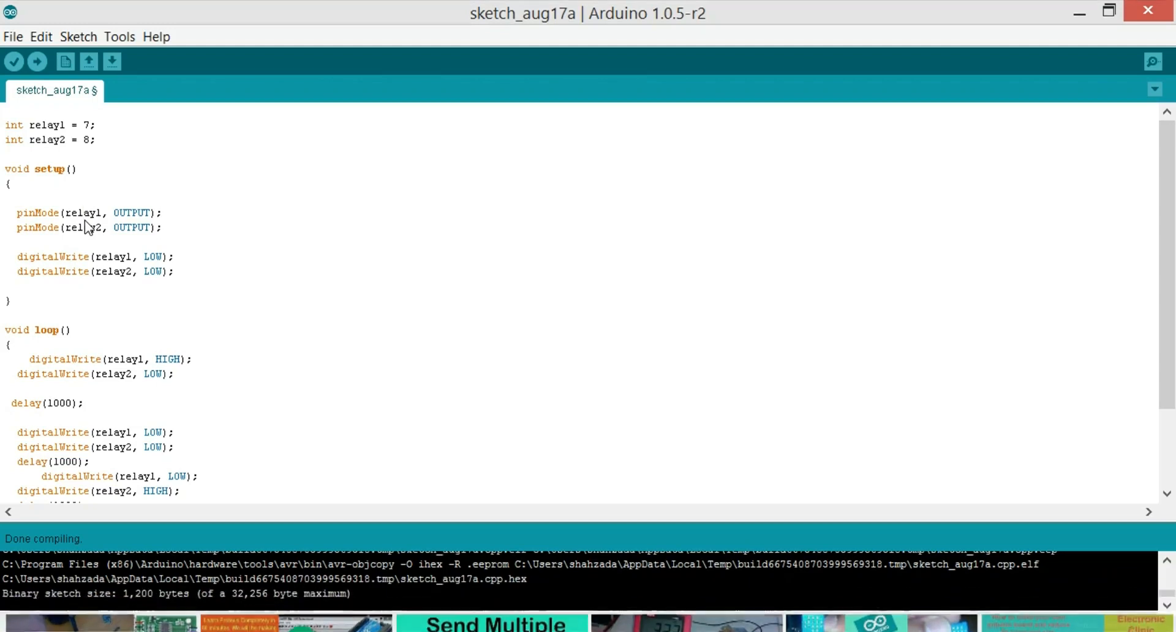
left_click(131, 213)
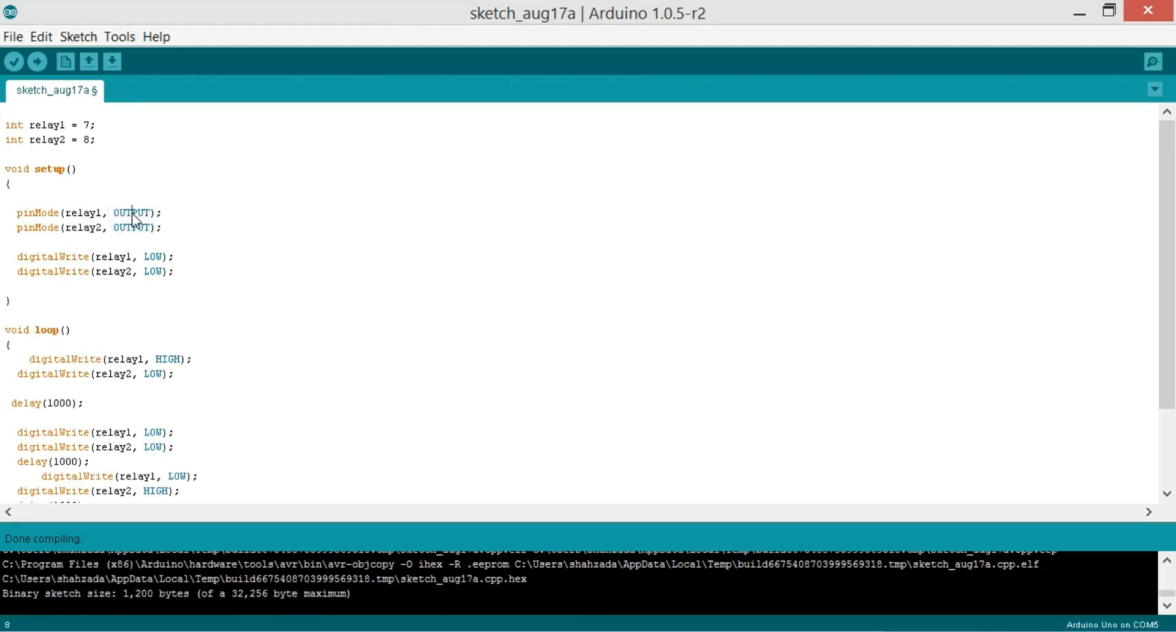
left_click(82, 217)
left_click_drag(127, 215, 130, 216)
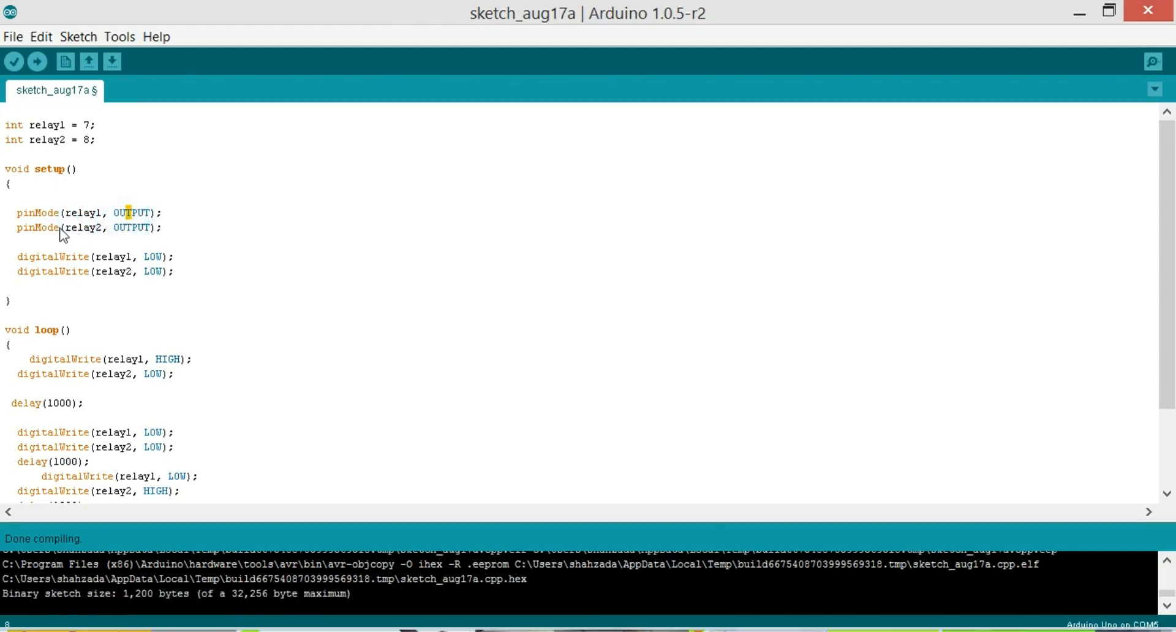
left_click(80, 227)
left_click(129, 228)
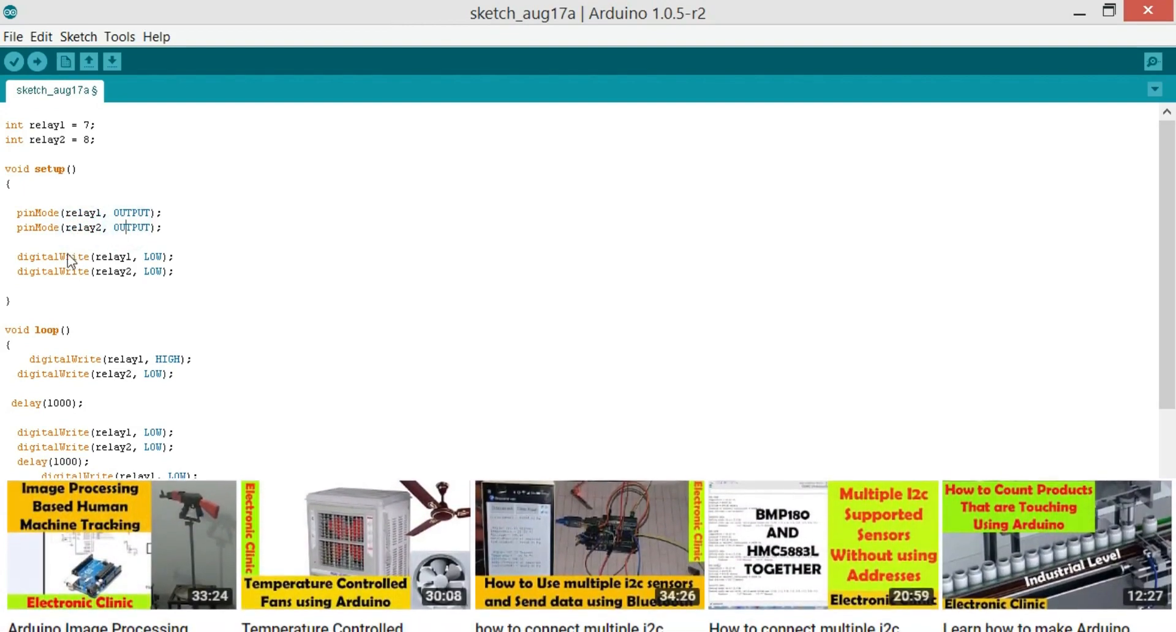
Step: Review the digitalWrite statements in setup() that set relay1 and relay2 to LOW
left_click(64, 257)
left_click(139, 258)
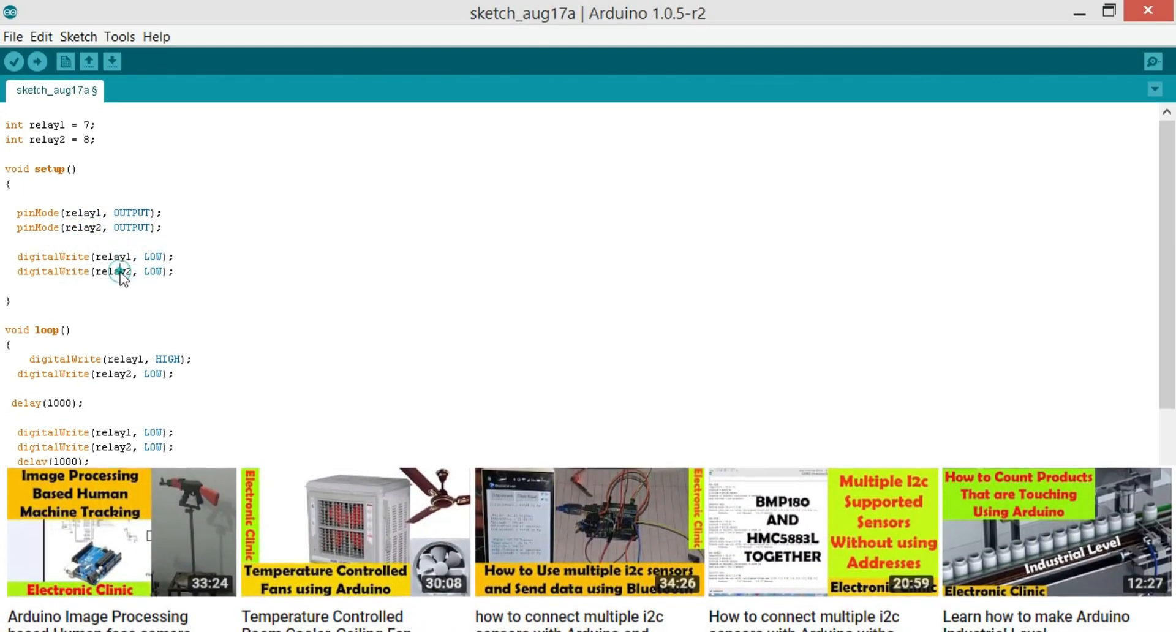
left_click(119, 270)
left_click(160, 274)
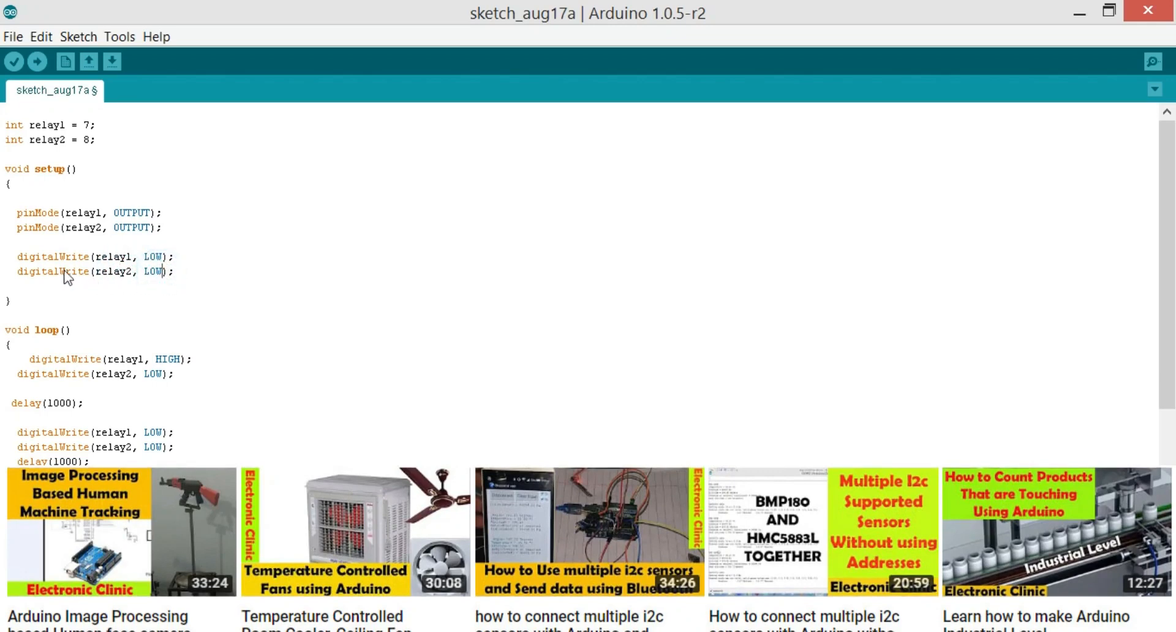
left_click_drag(17, 257, 174, 264)
left_click(126, 258)
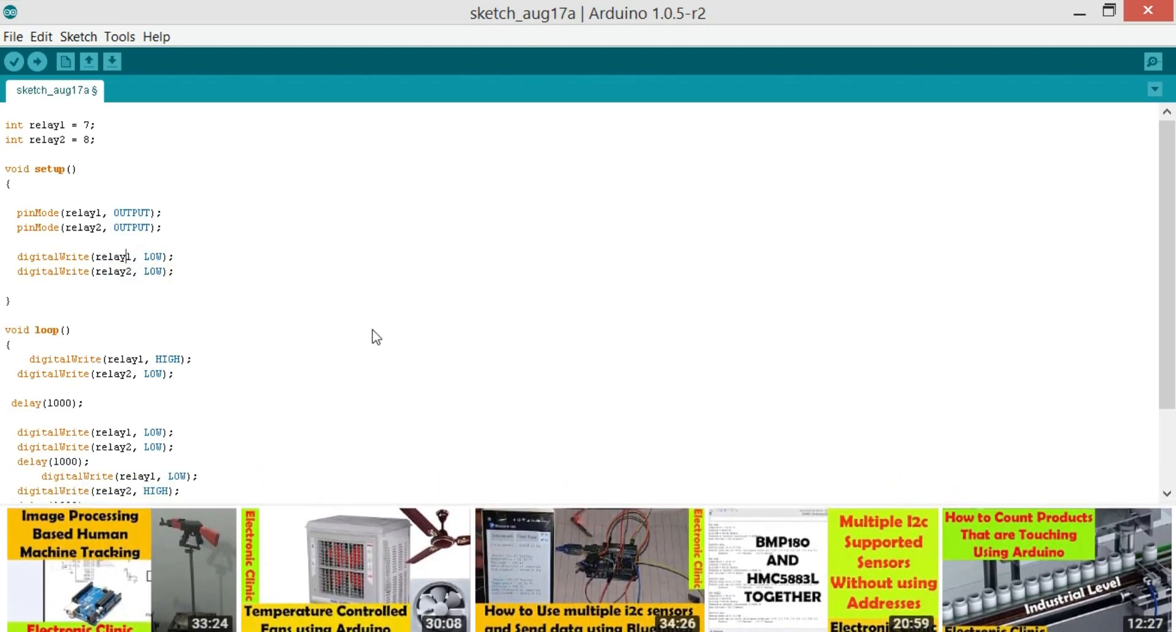
left_click_drag(1166, 213, 1168, 283)
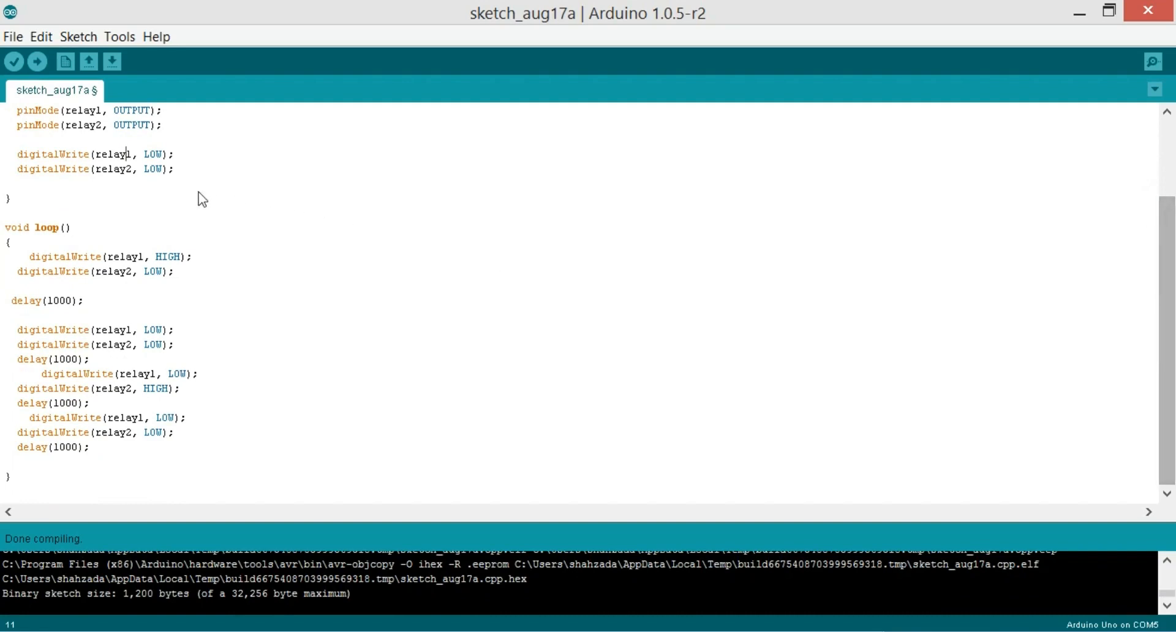
left_click_drag(179, 170, 2, 156)
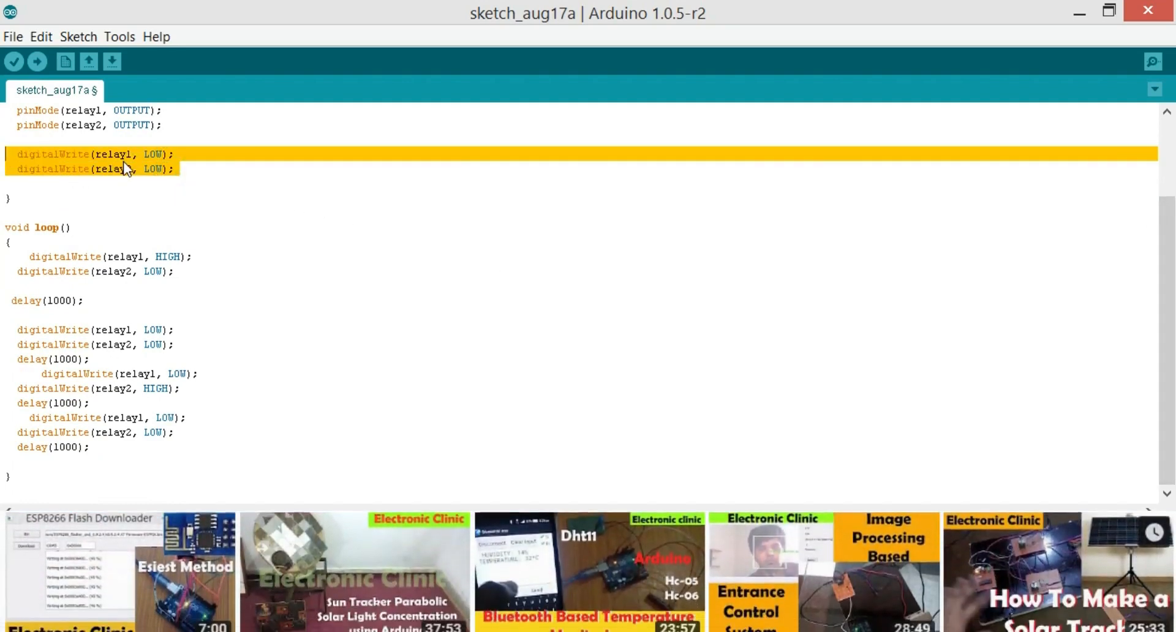
left_click(126, 169)
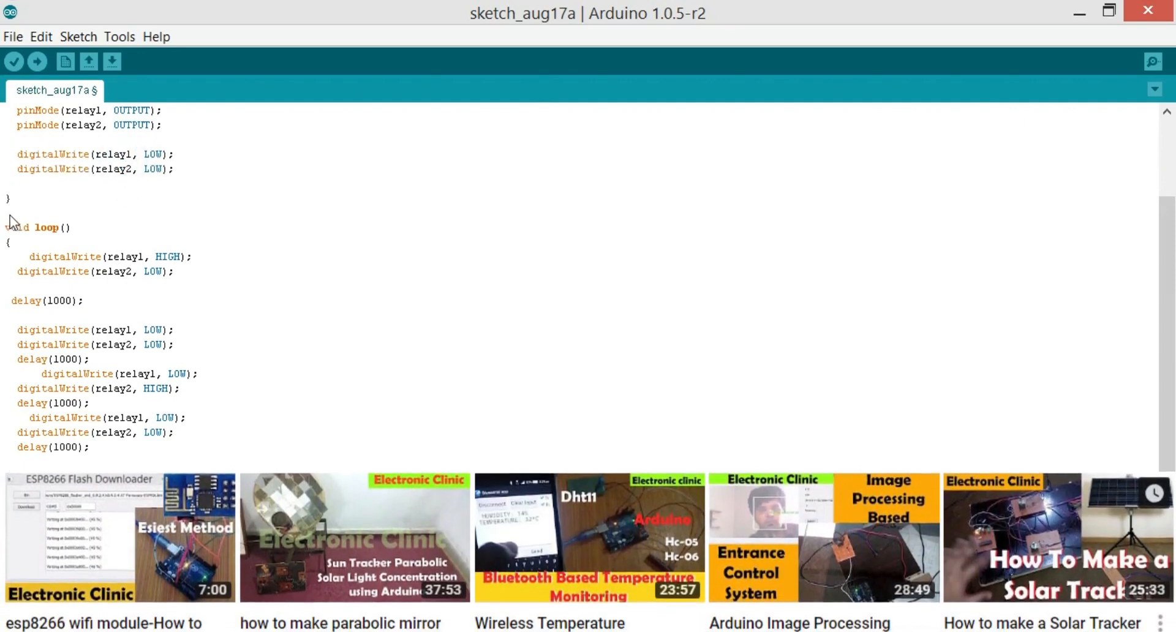
Step: Examine the start of the loop() function, where relay1 is written HIGH and relay2 LOW
left_click(26, 214)
left_click_drag(7, 228, 76, 223)
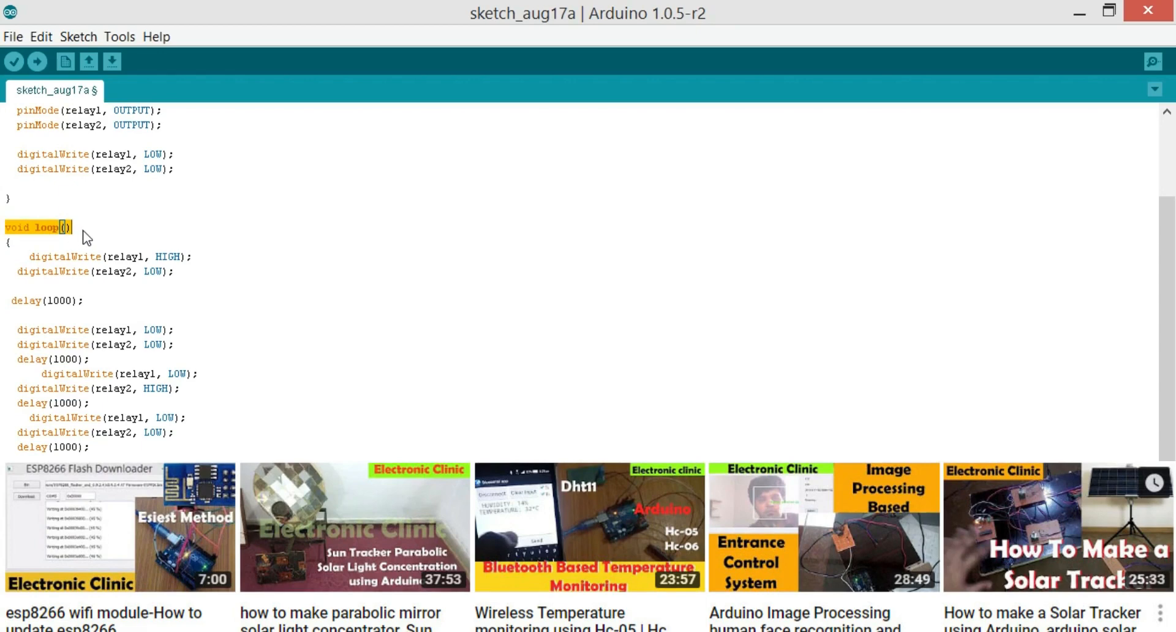
left_click(83, 230)
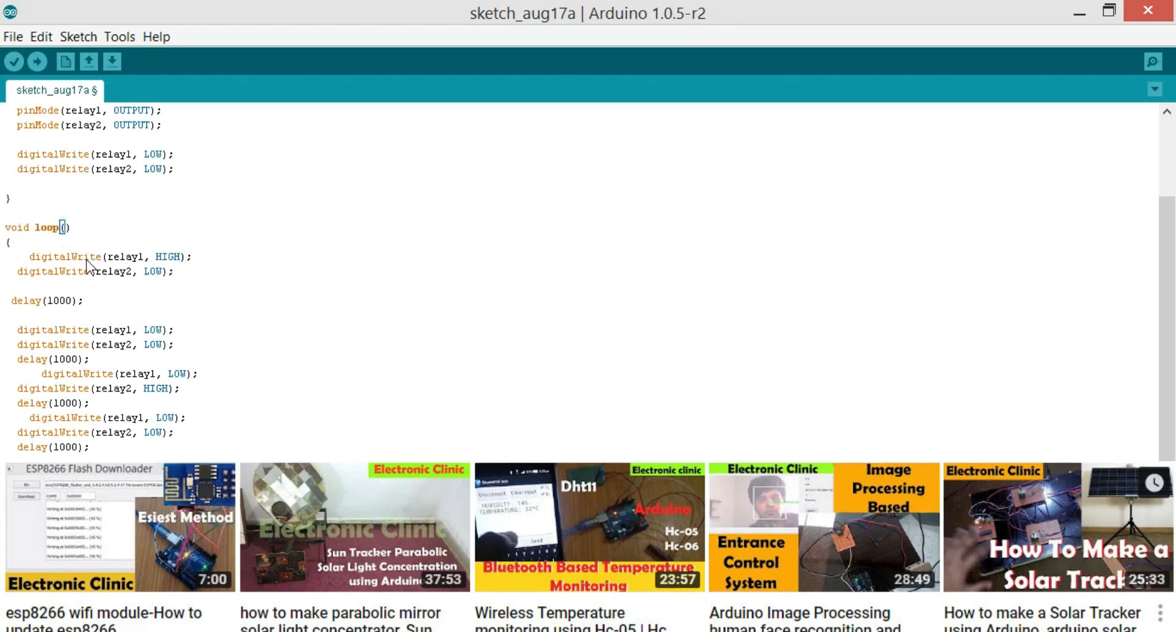
left_click(86, 259)
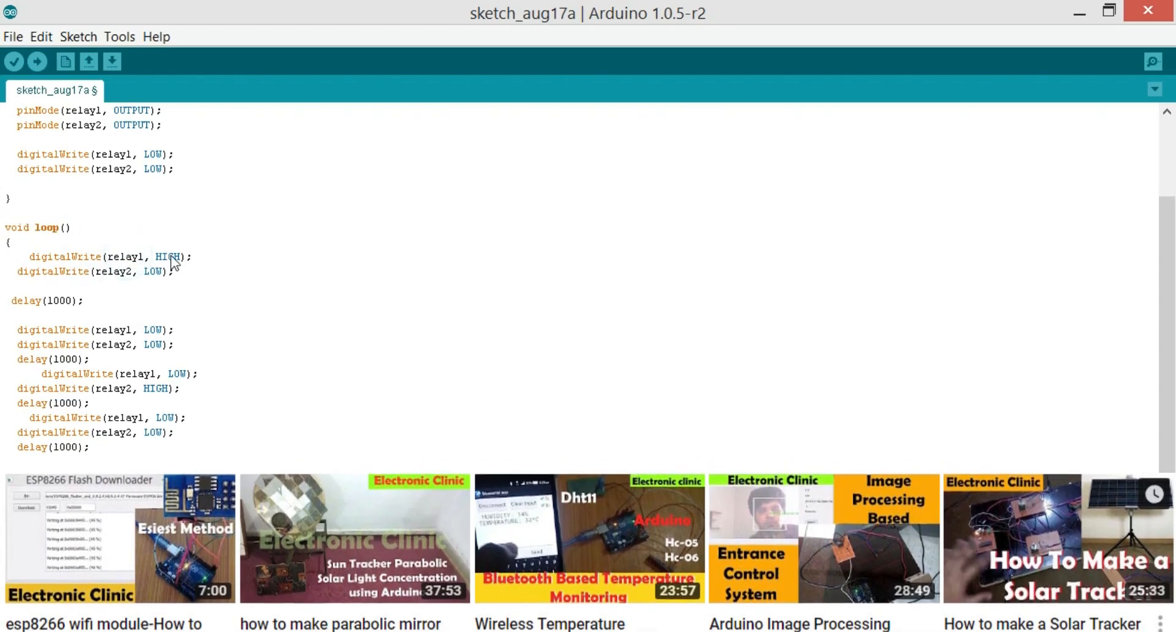
left_click(173, 265)
left_click(150, 272)
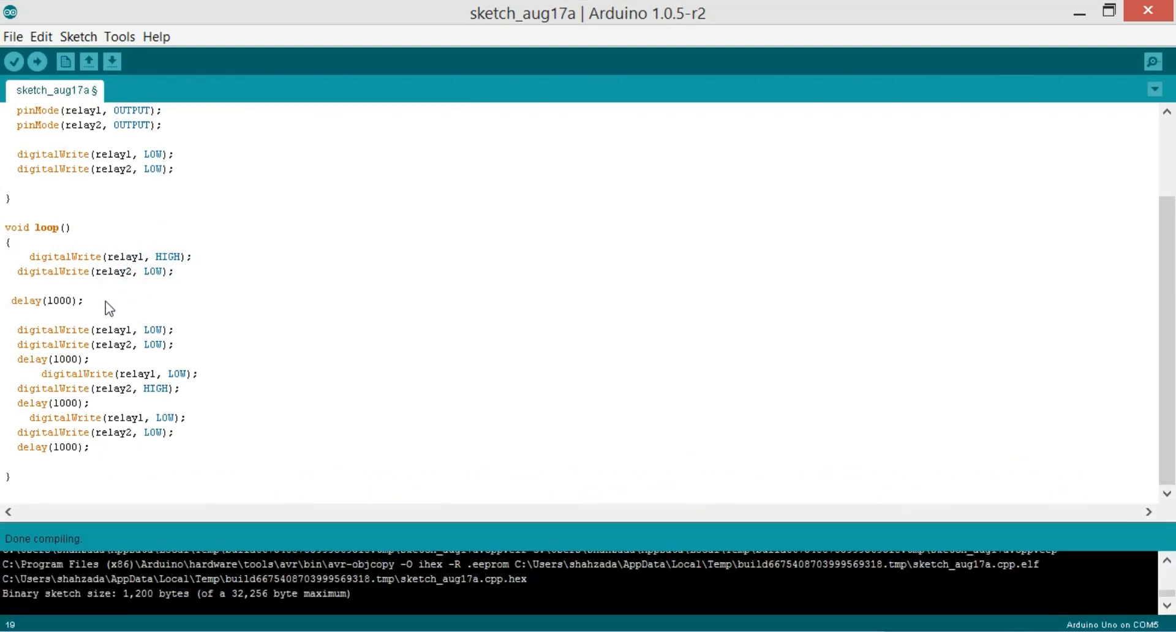
Step: Read through the first delay(1000) in loop(), the two following statements writing relay1 and relay2 LOW, and the delay after them
left_click(127, 274)
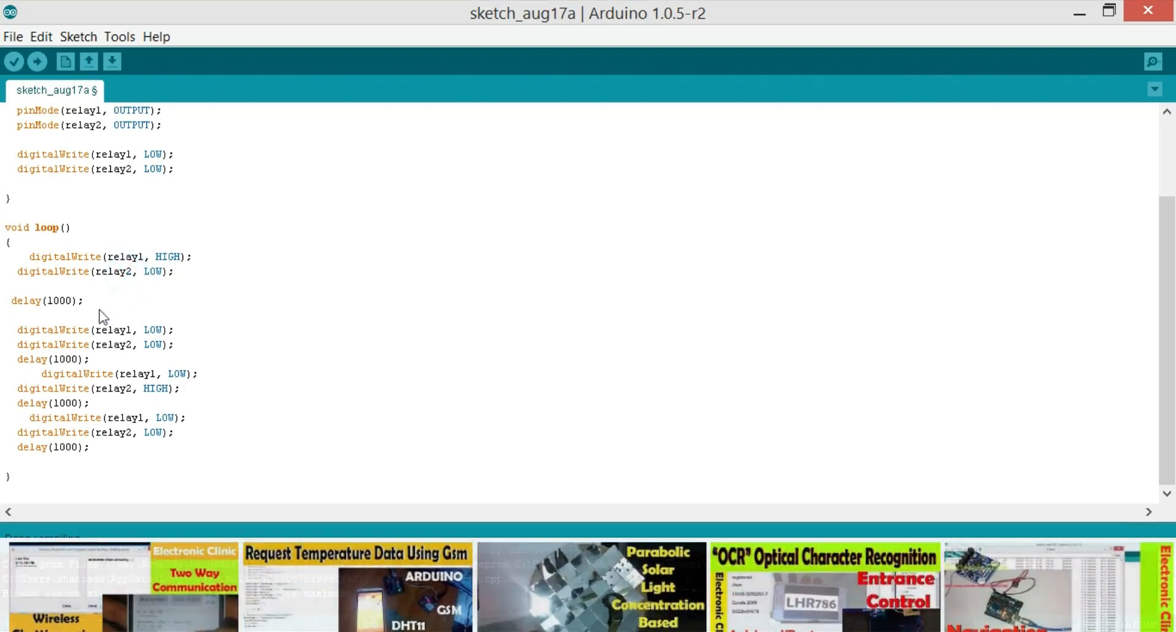
left_click_drag(86, 300, 11, 300)
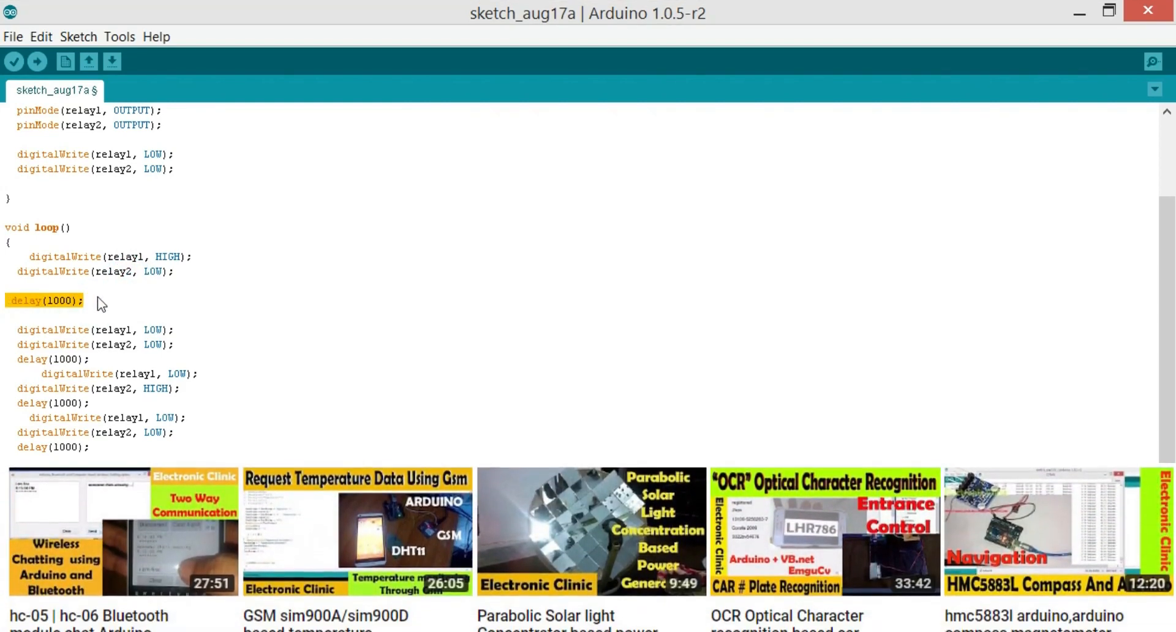
left_click(101, 298)
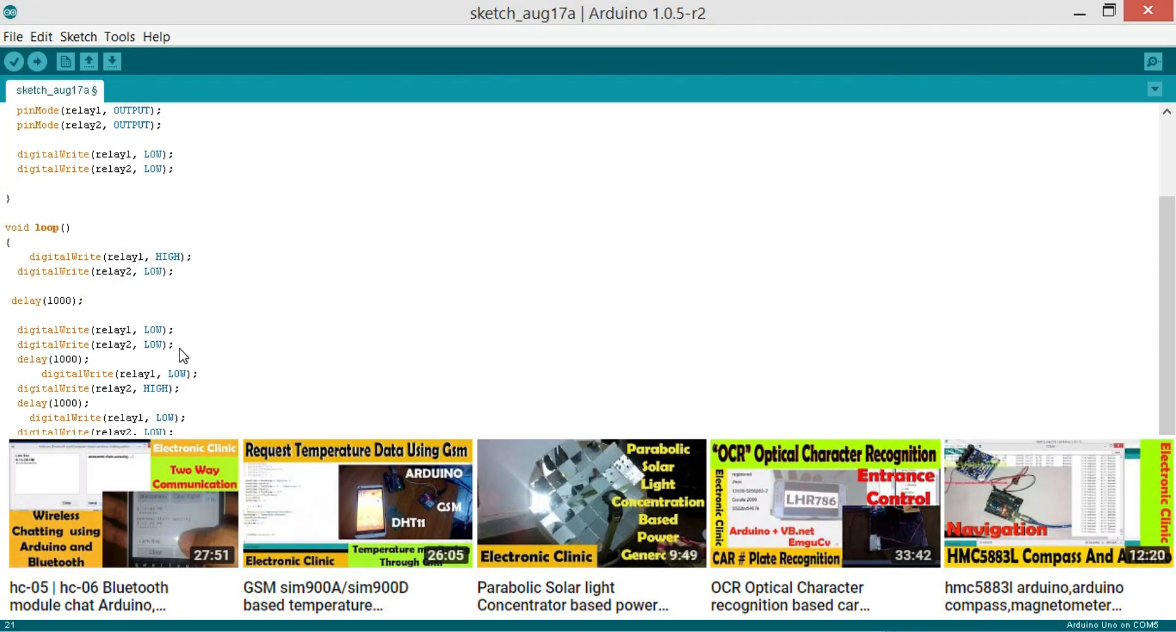
left_click_drag(178, 346, 7, 332)
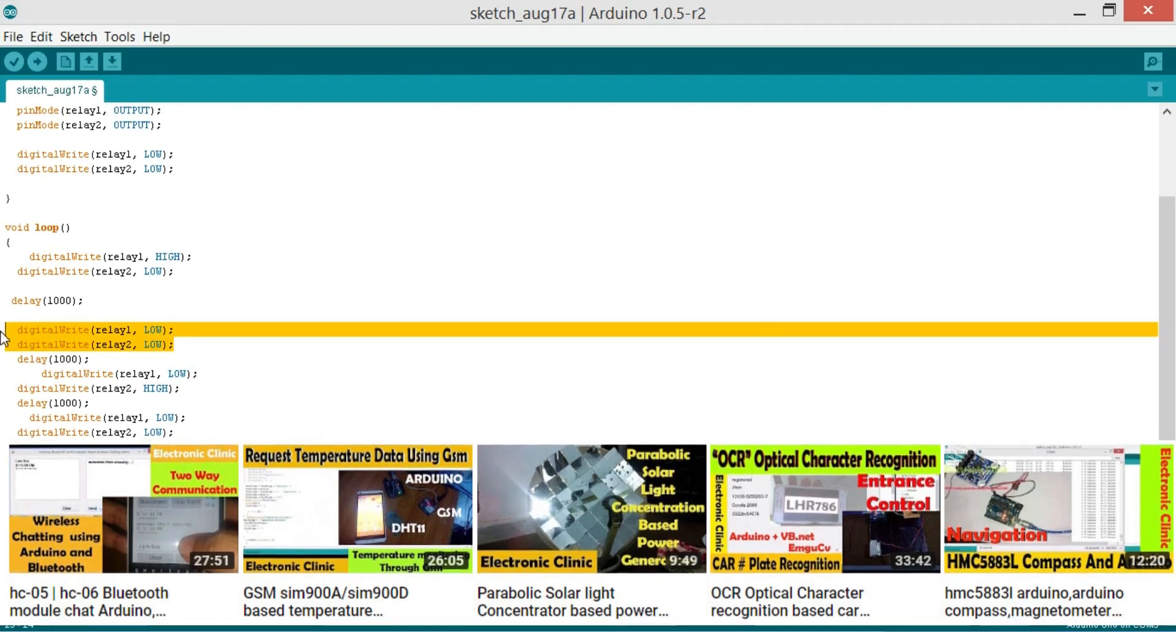
left_click(108, 346)
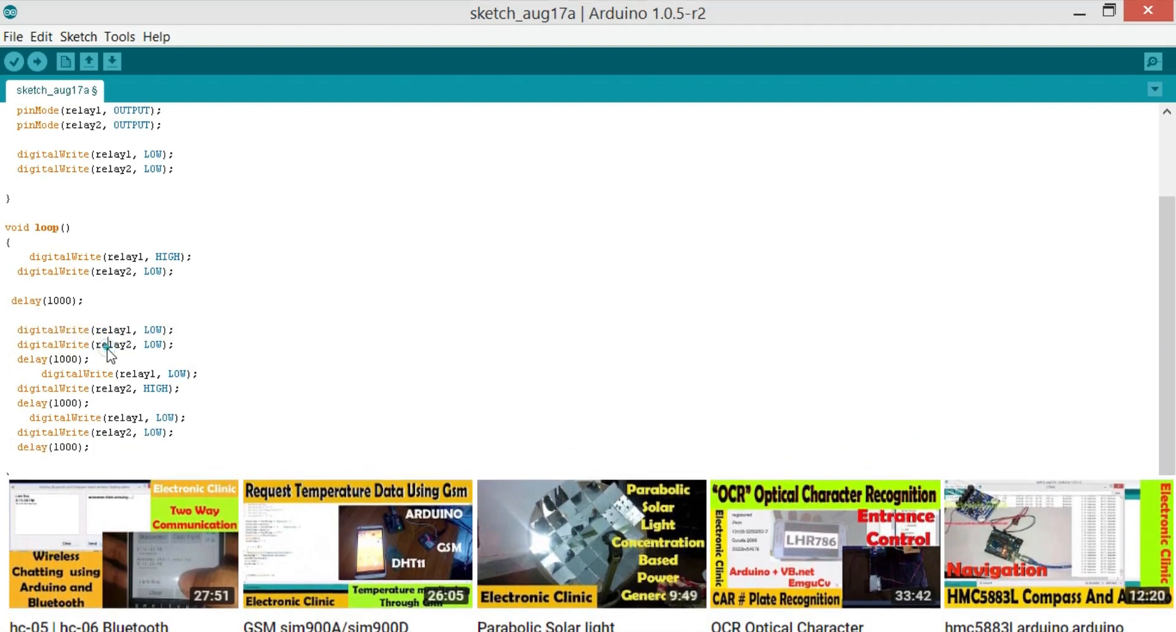
left_click_drag(93, 359, 6, 368)
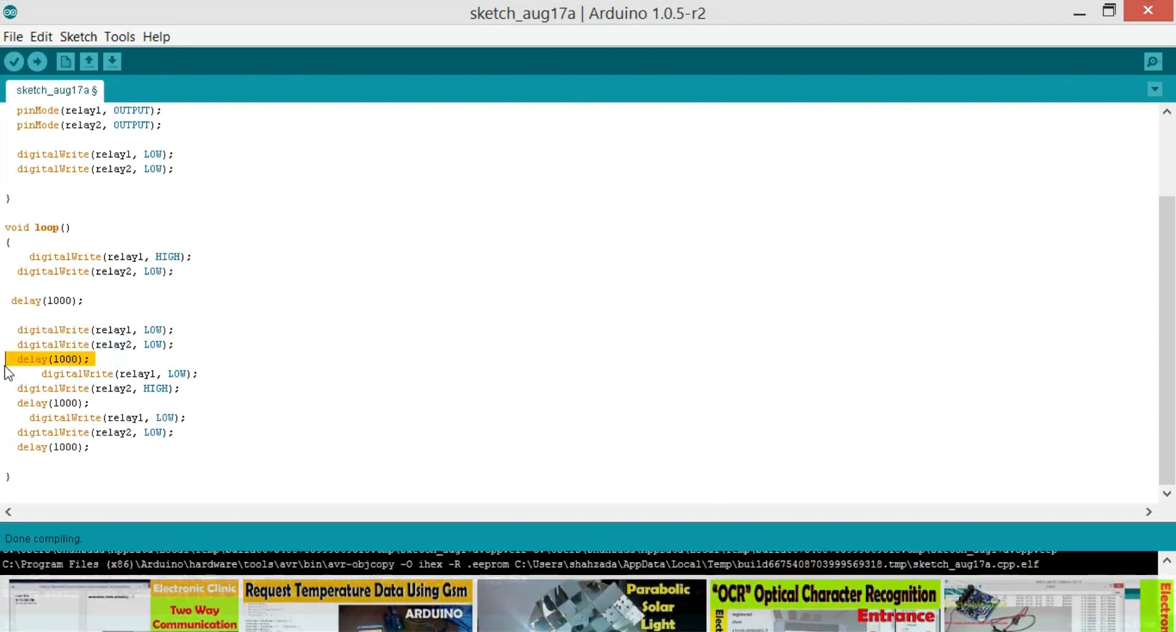
left_click(150, 359)
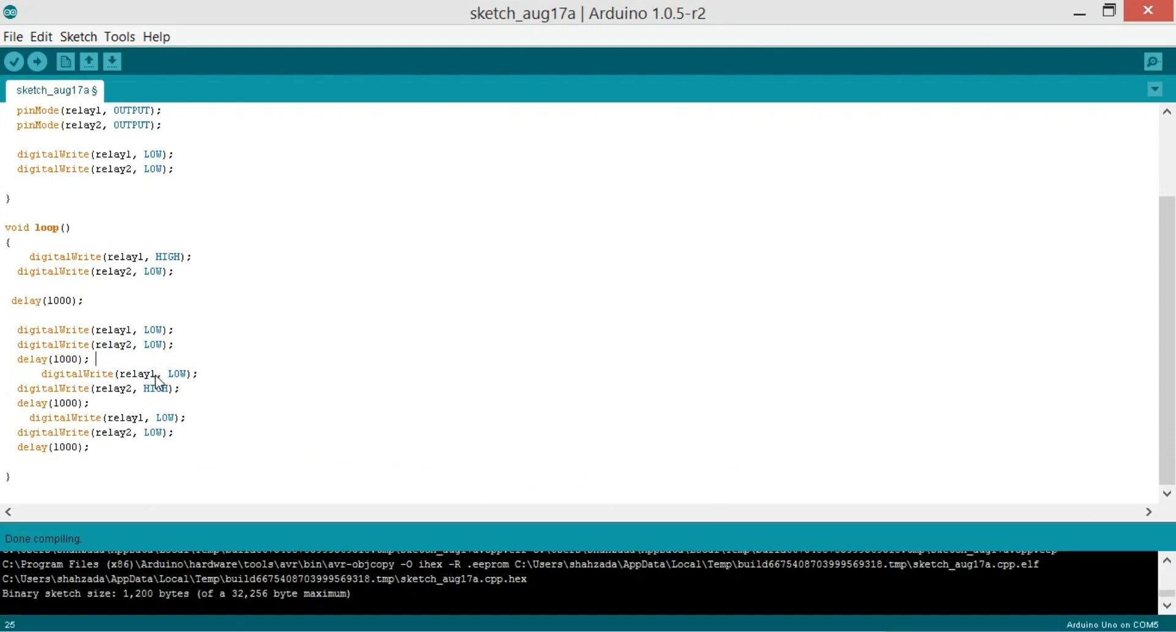
Step: Review the remaining loop() statements, from the pair writing relay1 LOW and relay2 HIGH through the final delay
left_click(173, 374)
left_click(150, 388)
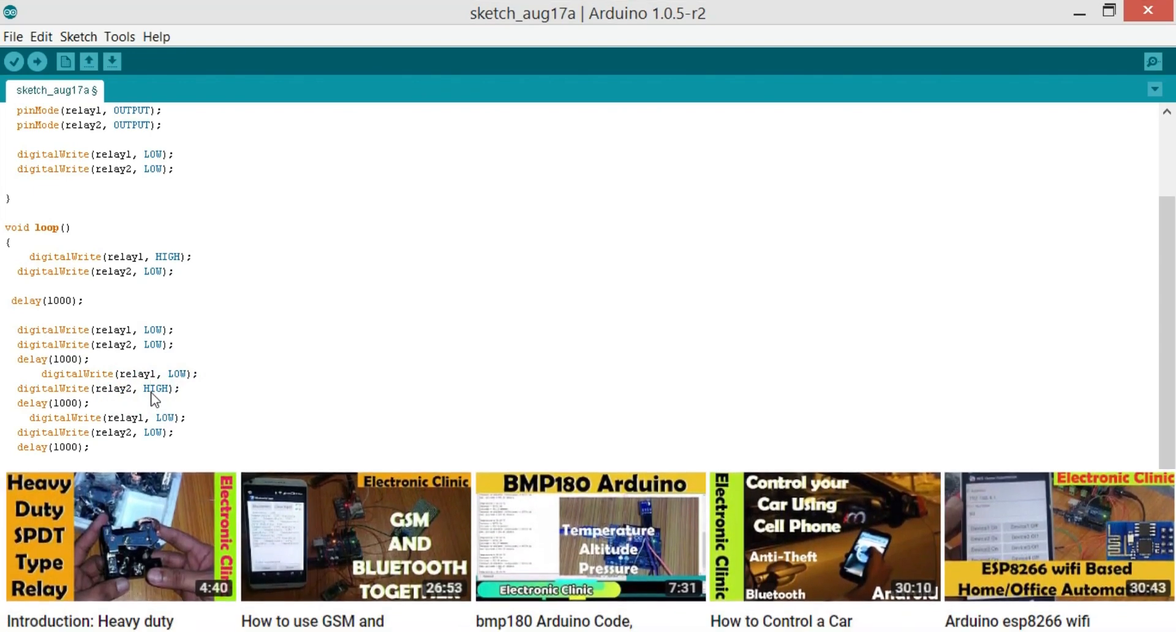
left_click(216, 442)
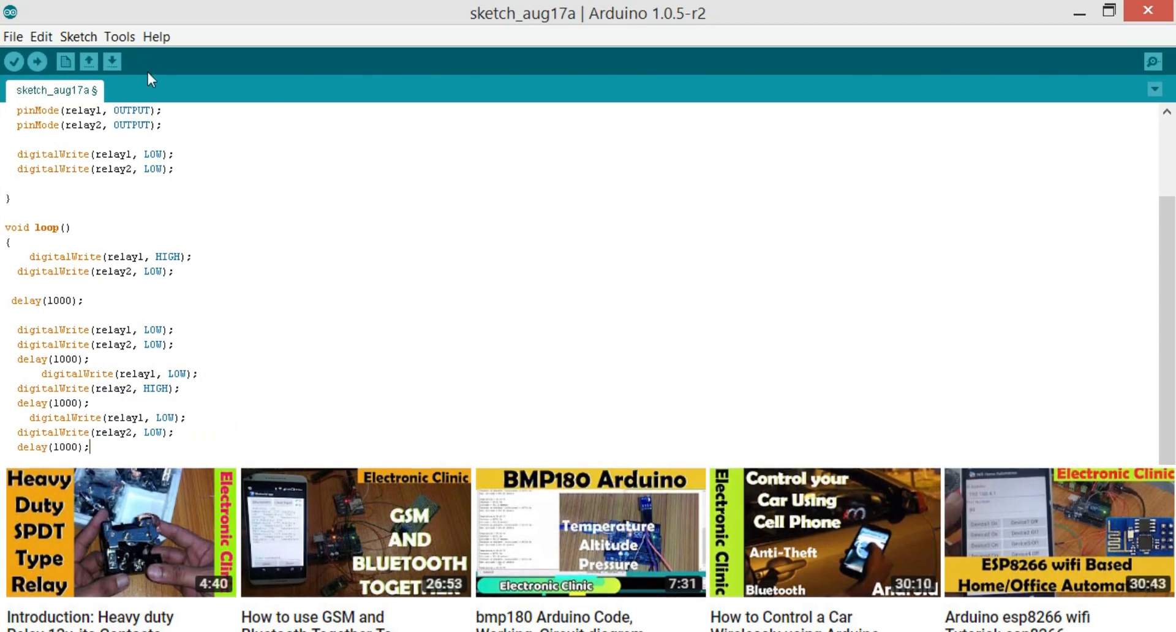
Step: Check in the Preferences that verbose output is enabled for compilation and upload, and accept the settings
left_click(12, 37)
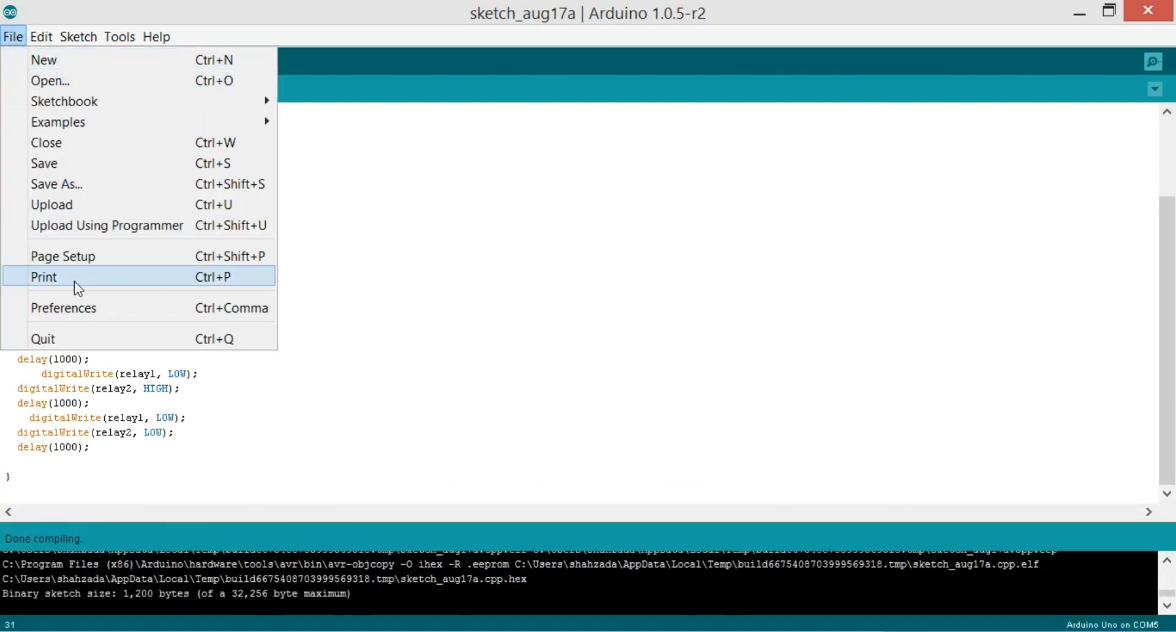
left_click(145, 313)
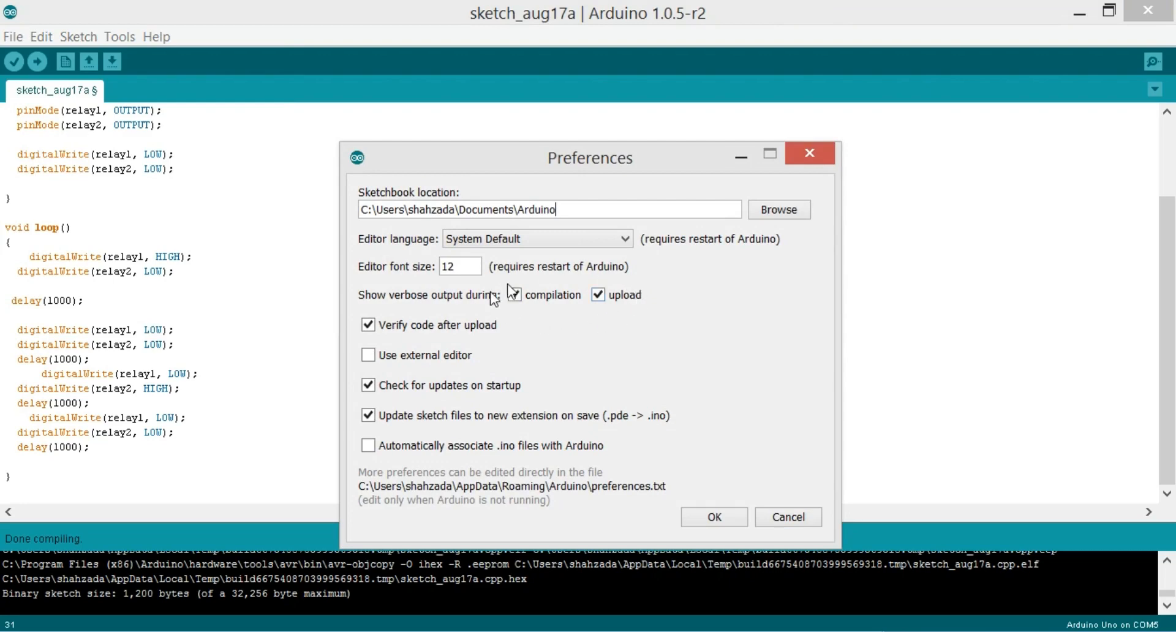
left_click(714, 517)
Step: Compile the sketch and copy the path of the generated sketch_aug17a.cpp.hex file from the enlarged compiler output
left_click(17, 63)
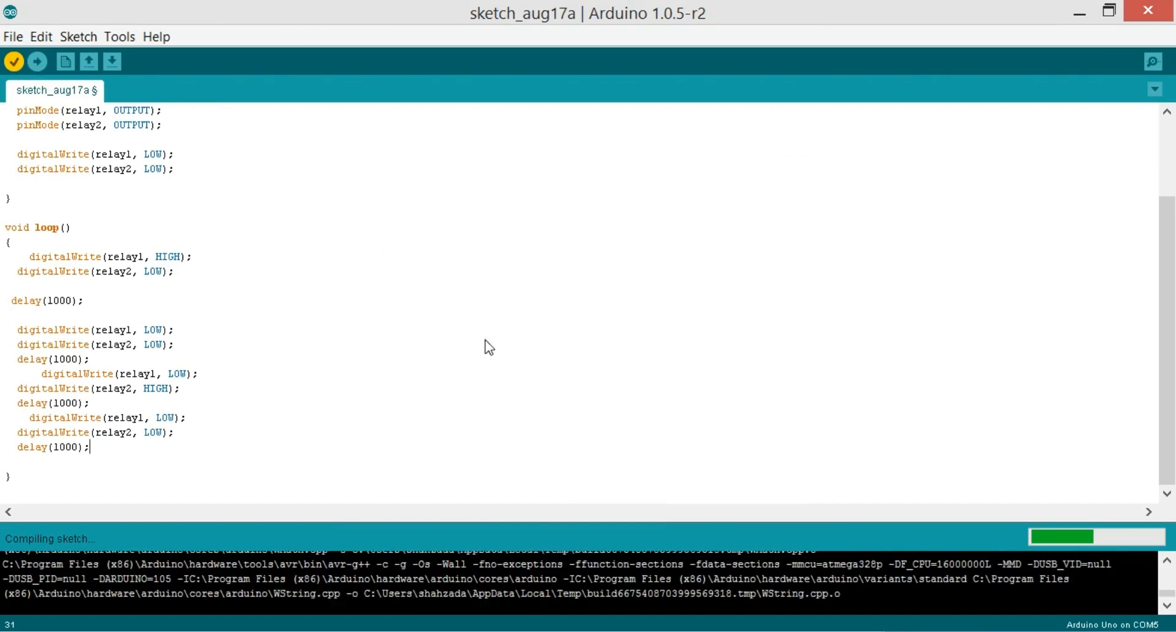
left_click_drag(579, 522, 572, 464)
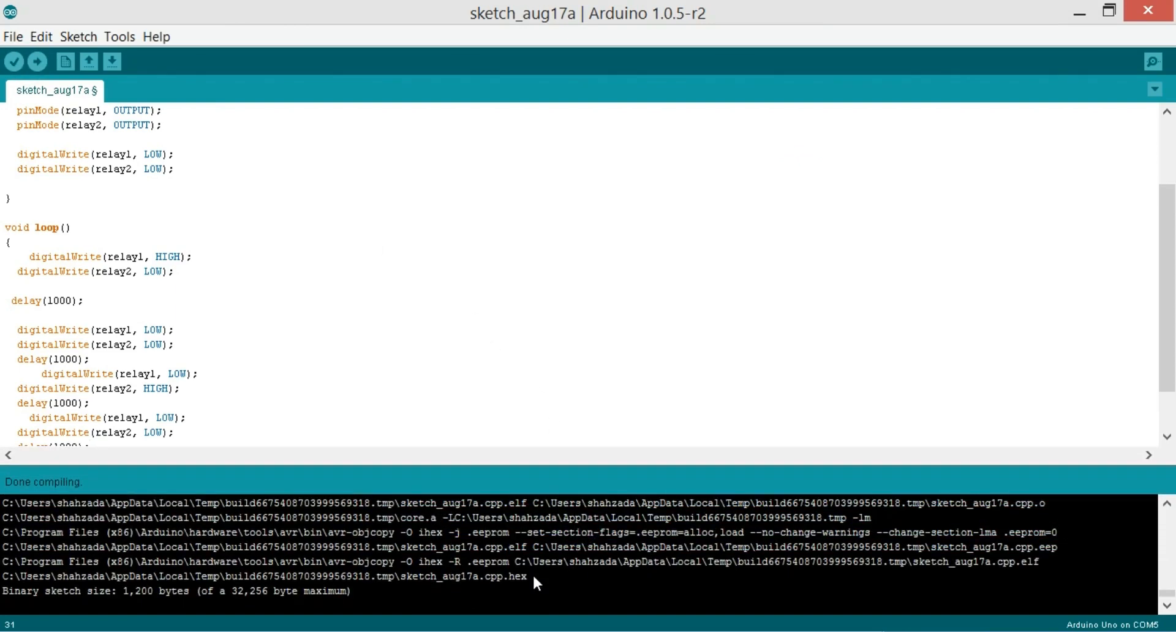
left_click_drag(464, 579, 22, 579)
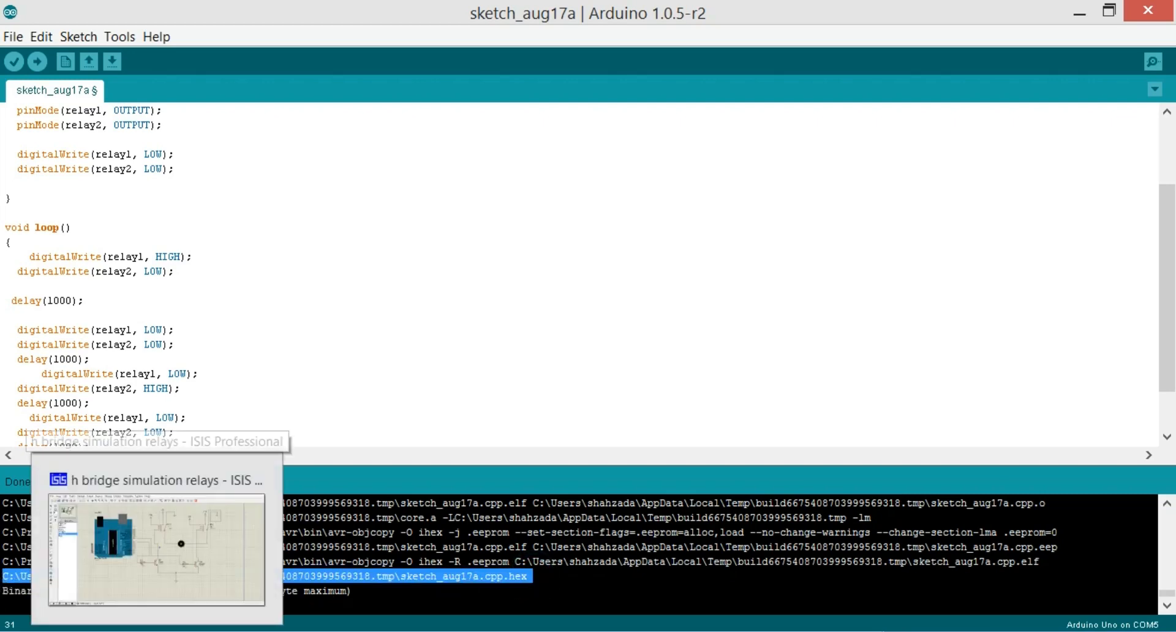
Step: Switch to ISIS Professional, set the copied sketch_aug17a.cpp.hex path as the Arduino Uno's program file, and start the simulation
left_click(157, 539)
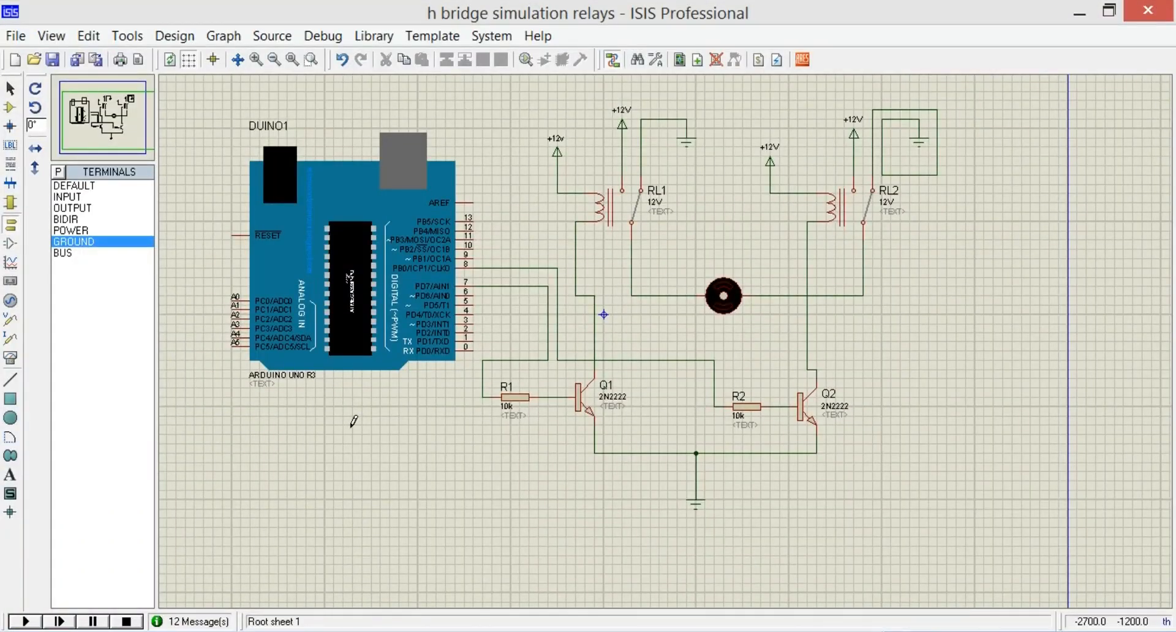
double_click(355, 312)
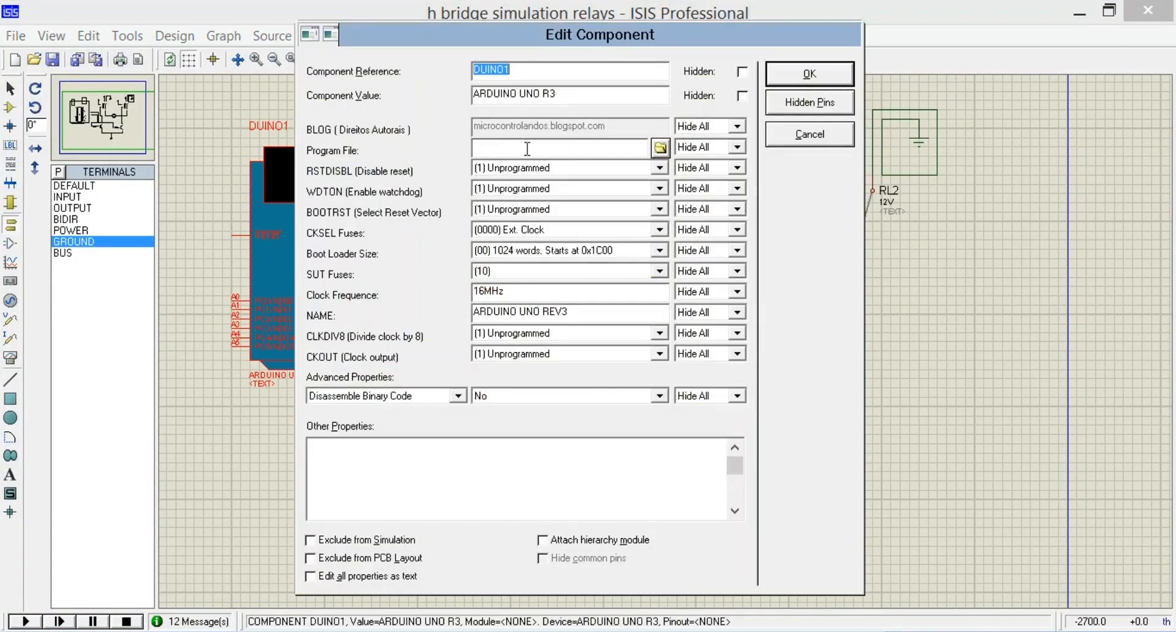
left_click(527, 148)
key("ctrl+v")
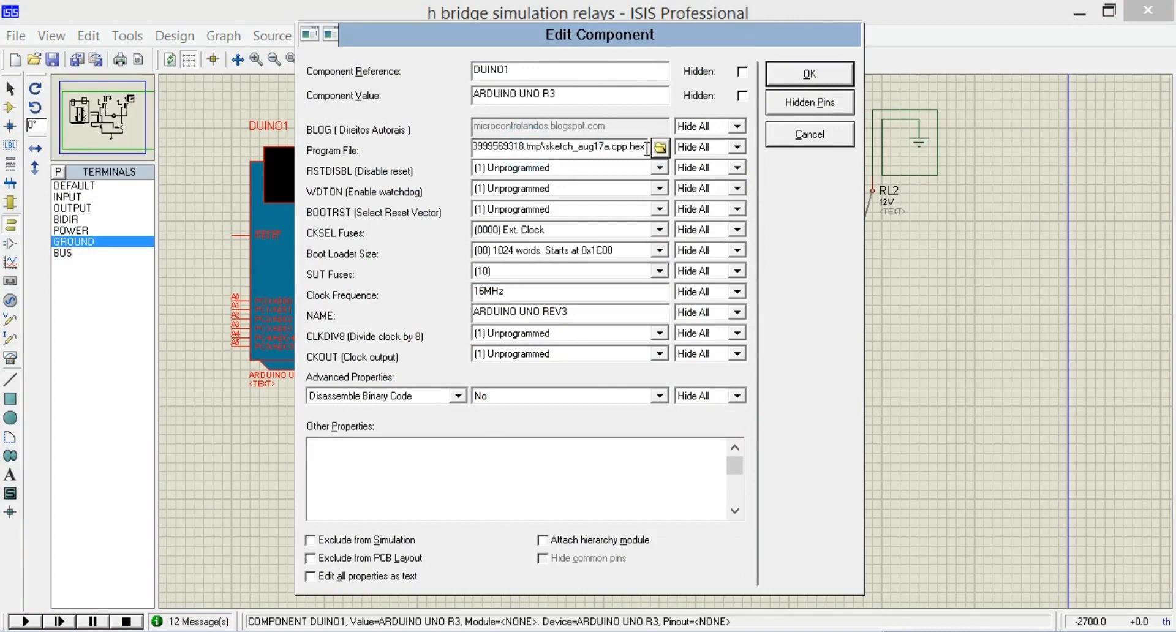
left_click(801, 74)
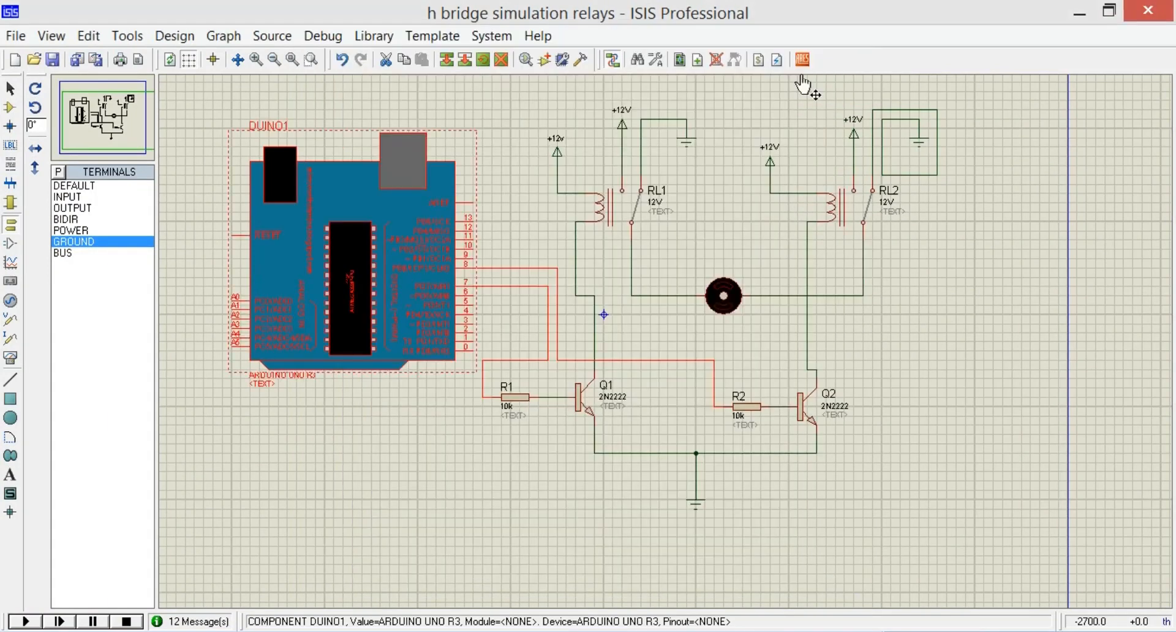
left_click(276, 530)
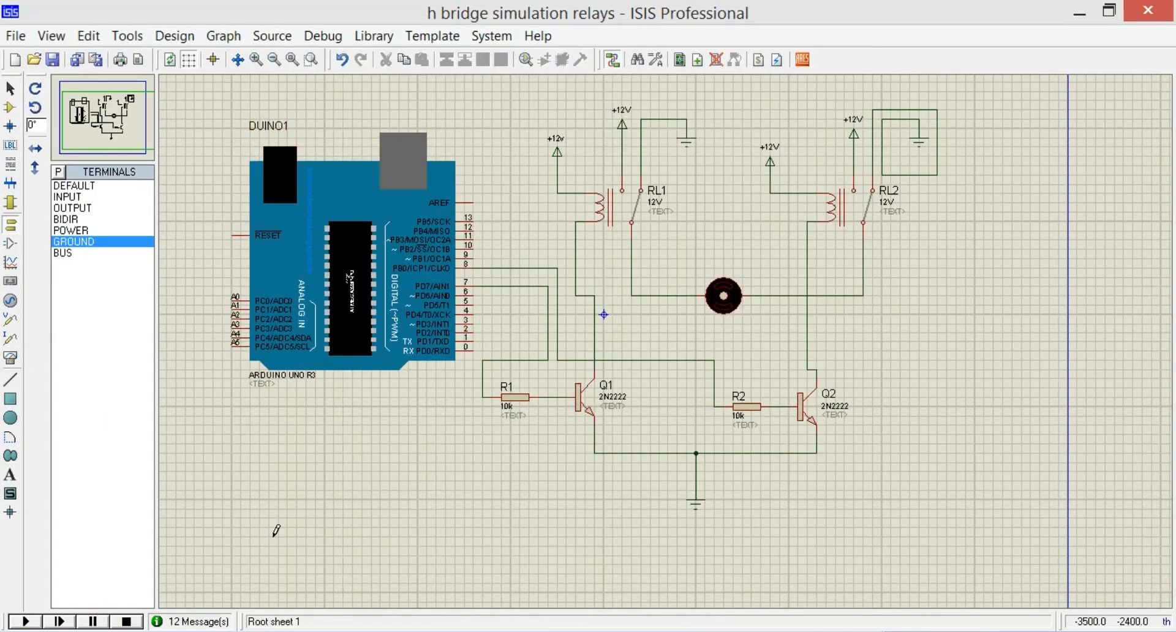
left_click(27, 621)
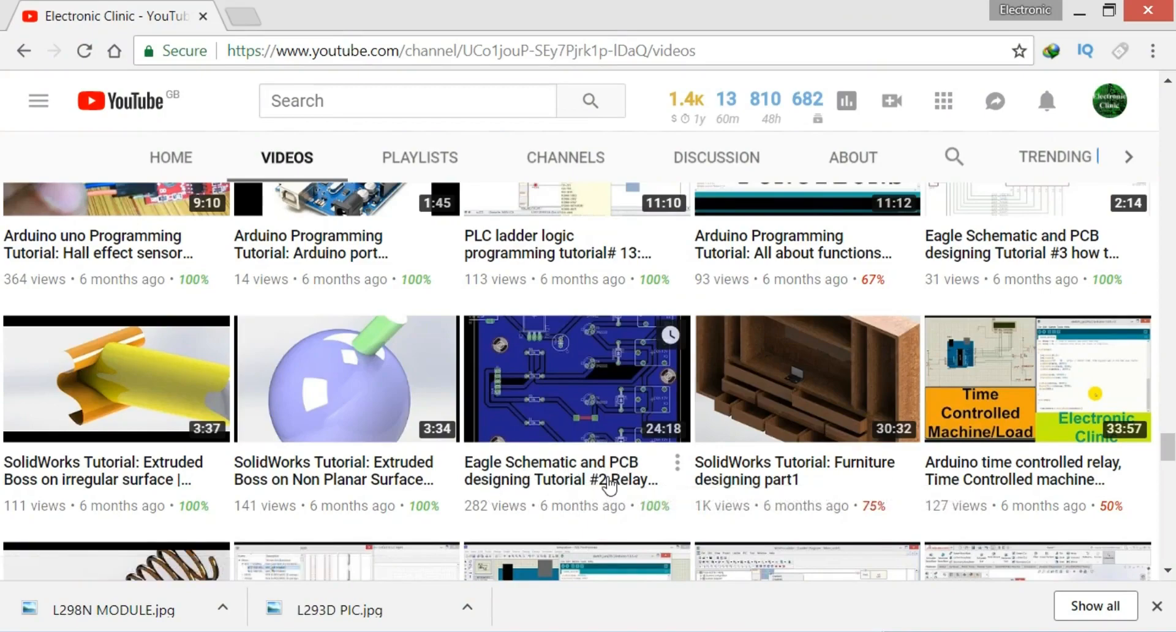
scroll(539, 401, "up", 8)
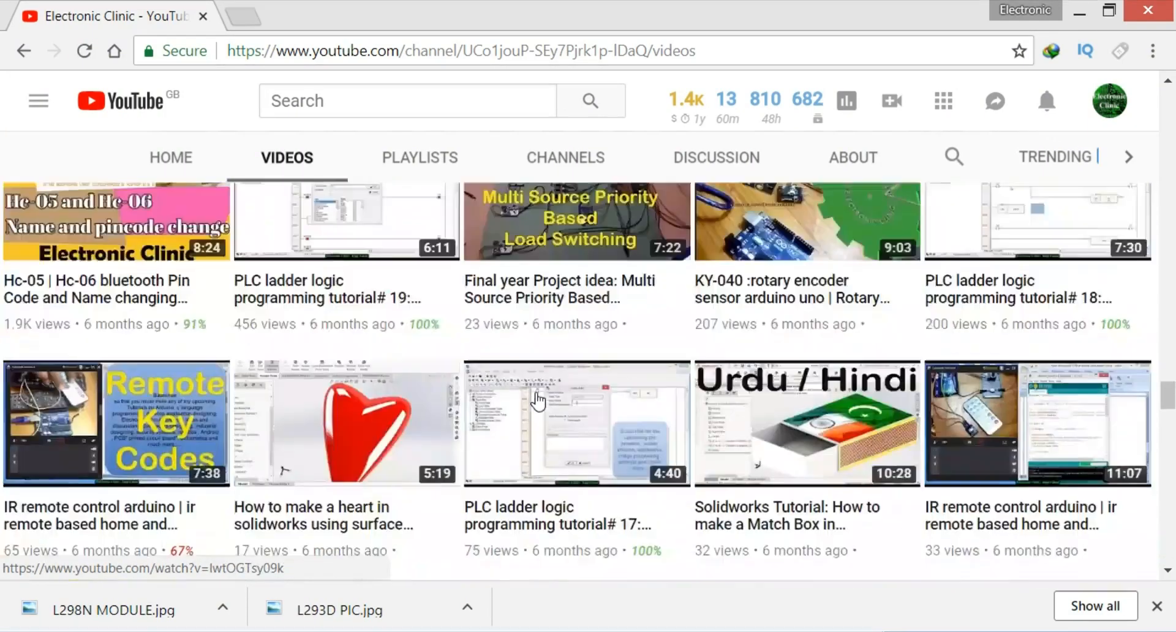
scroll(538, 401, "up", 10)
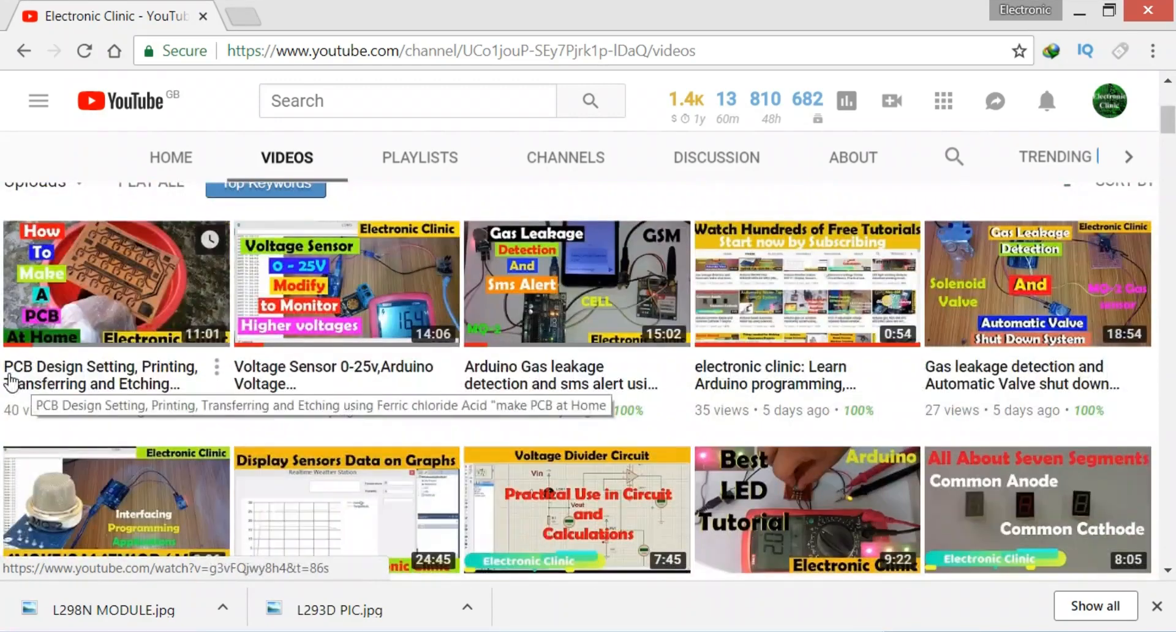